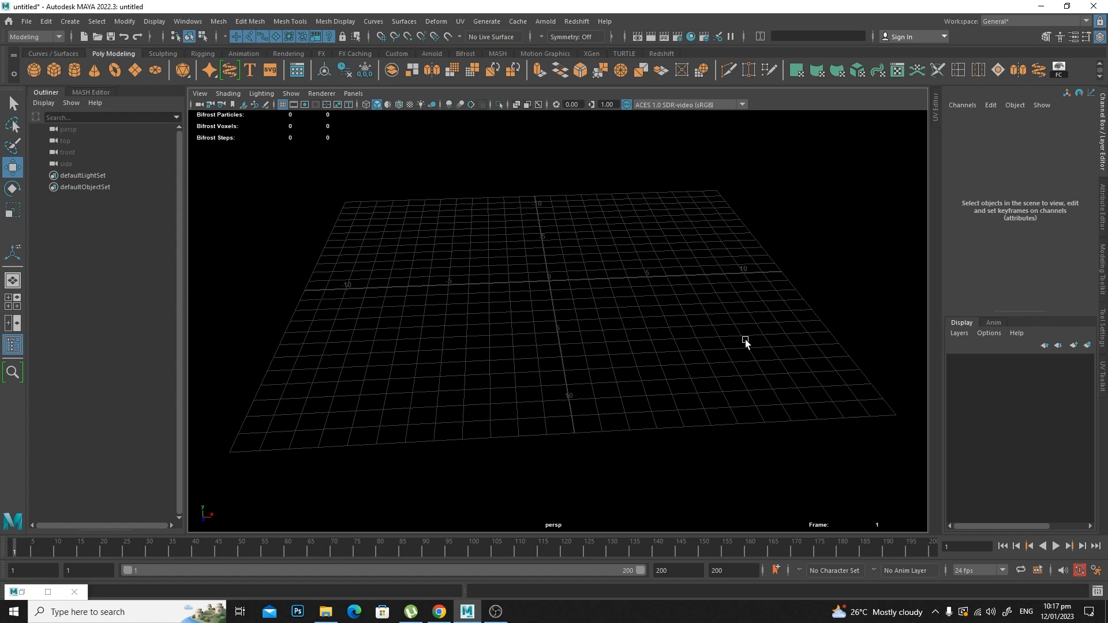
# Create a polygon cylinder at the origin and stretch it vertically to a Y scale of about 3.254.
pyautogui.keyDown('alt'); pyautogui.moveTo(680, 317); pyautogui.dragTo(631, 318, button='right'); pyautogui.keyUp('alt')
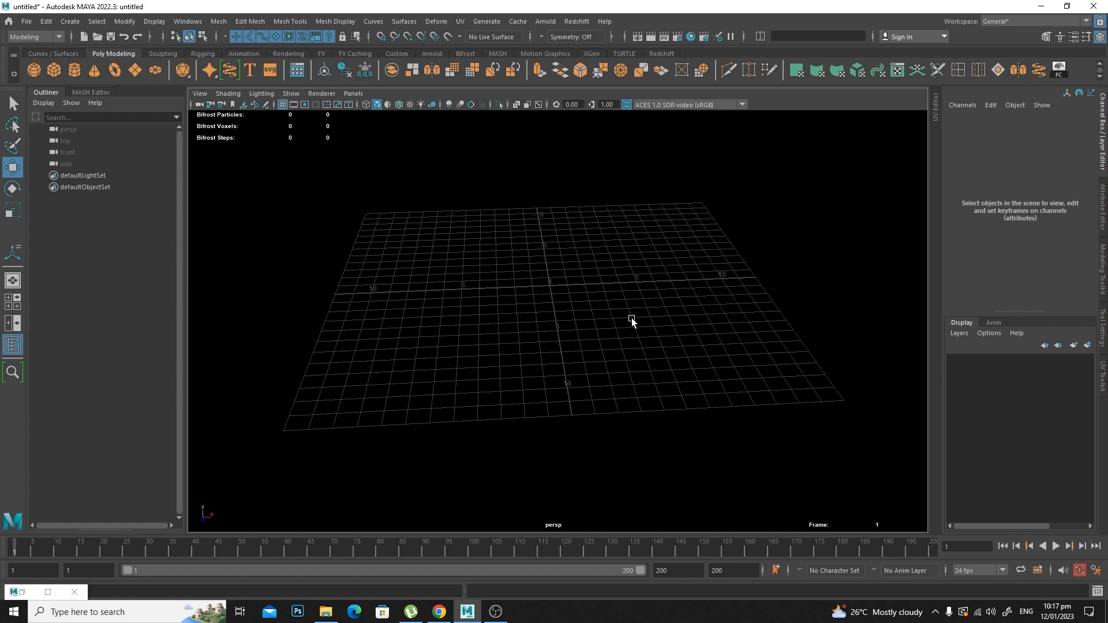
pyautogui.keyDown('alt'); pyautogui.moveTo(550, 327); pyautogui.dragTo(554, 324, button='middle'); pyautogui.keyUp('alt')
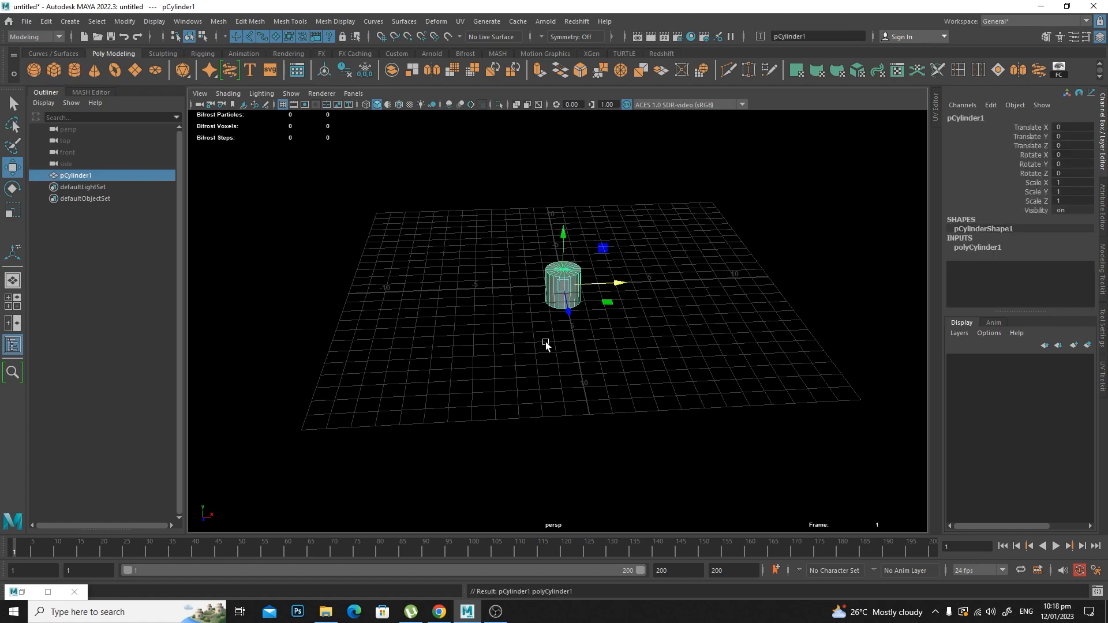
pyautogui.keyDown('alt'); pyautogui.moveTo(545, 341); pyautogui.dragTo(579, 327); pyautogui.keyUp('alt')
pyautogui.press('f')
pyautogui.keyDown('alt'); pyautogui.moveTo(633, 345); pyautogui.dragTo(600, 338, button='right'); pyautogui.keyUp('alt')
pyautogui.press('r')
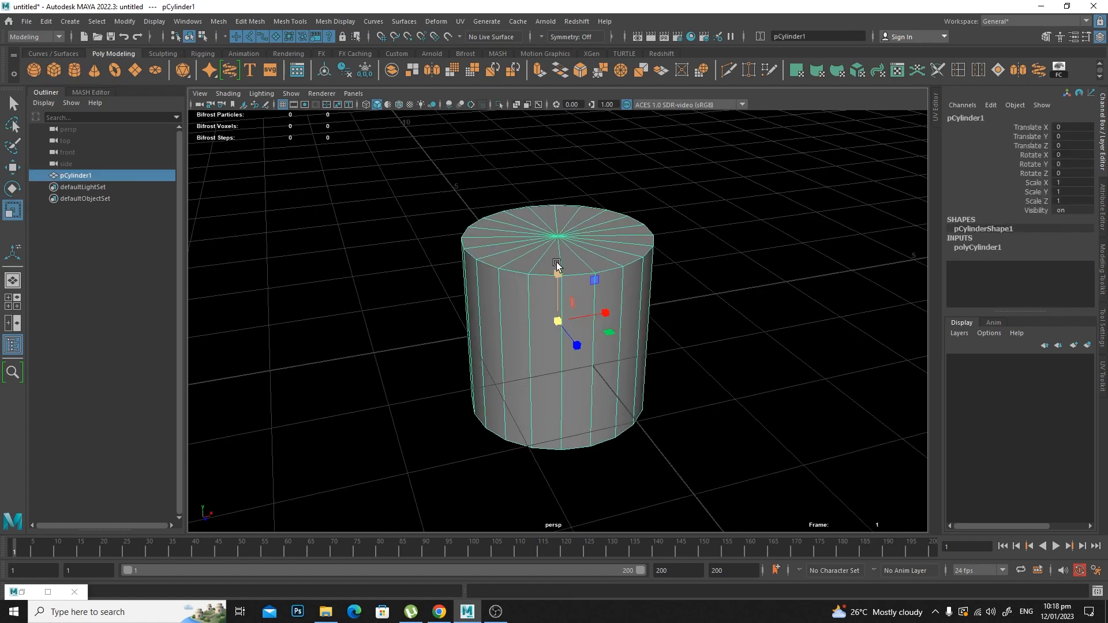
pyautogui.moveTo(558, 273); pyautogui.dragTo(658, 292)
pyautogui.keyDown('alt'); pyautogui.moveTo(658, 292); pyautogui.dragTo(452, 188, button='right'); pyautogui.keyUp('alt')
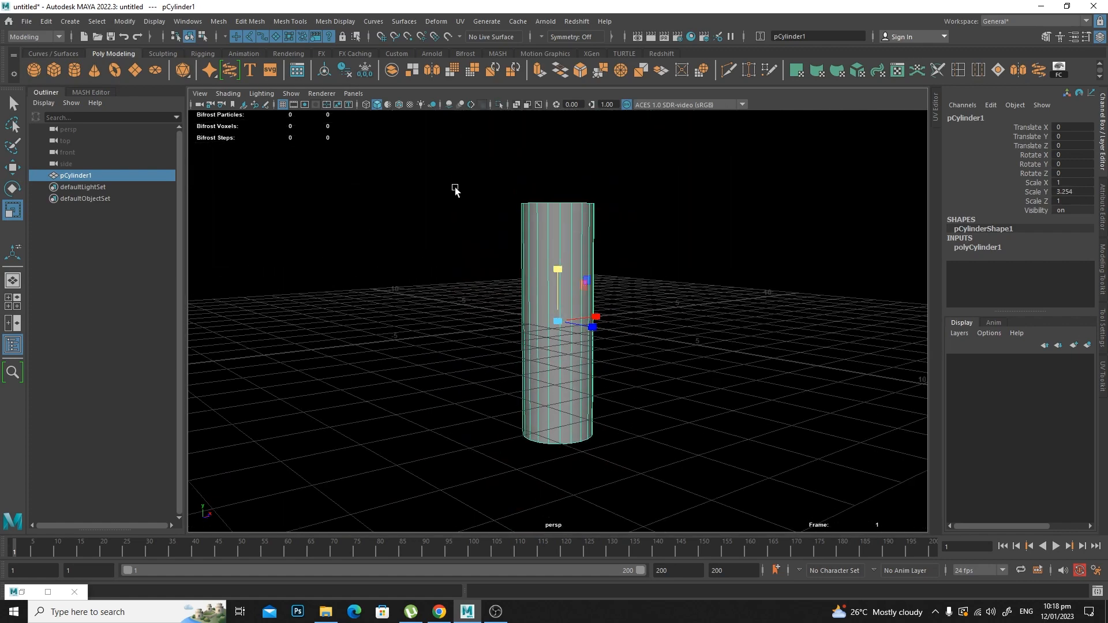
# Hide the grid in the perspective viewport.
pyautogui.click(282, 105)
pyautogui.keyDown('alt'); pyautogui.moveTo(663, 322); pyautogui.dragTo(600, 403); pyautogui.keyUp('alt')
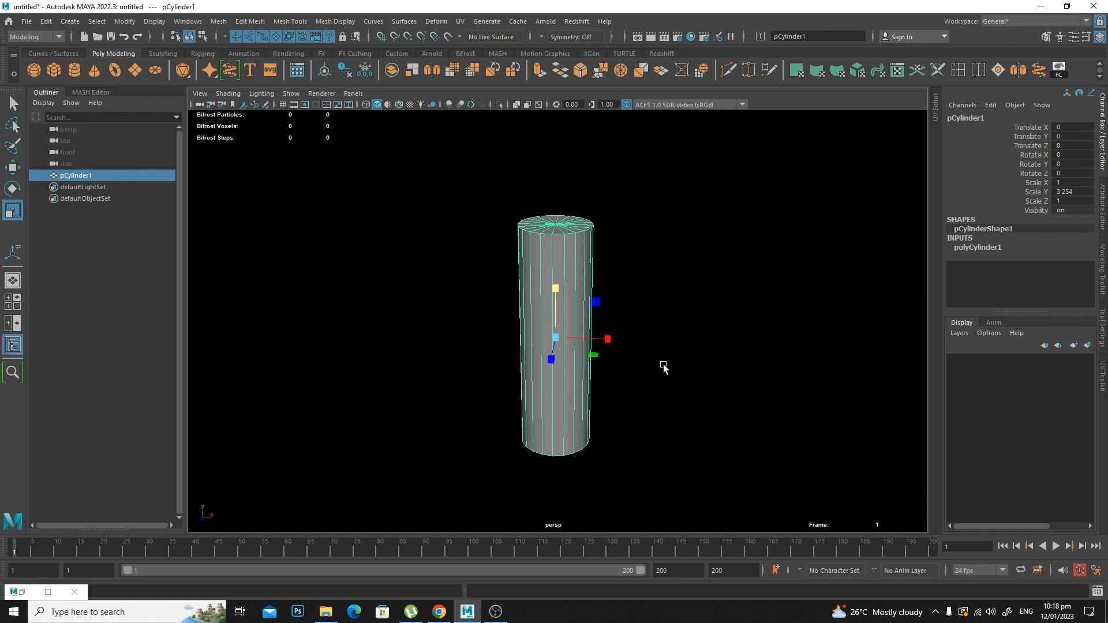
pyautogui.keyDown('alt'); pyautogui.moveTo(691, 385); pyautogui.dragTo(623, 370); pyautogui.keyUp('alt')
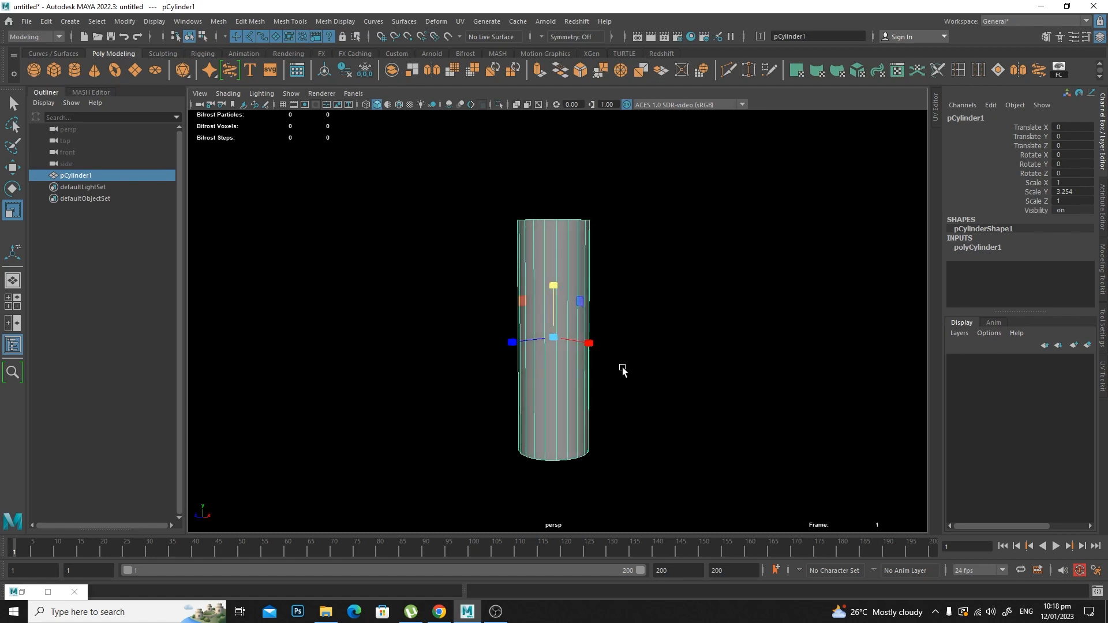
pyautogui.keyDown('alt'); pyautogui.moveTo(623, 371); pyautogui.dragTo(650, 322); pyautogui.keyUp('alt')
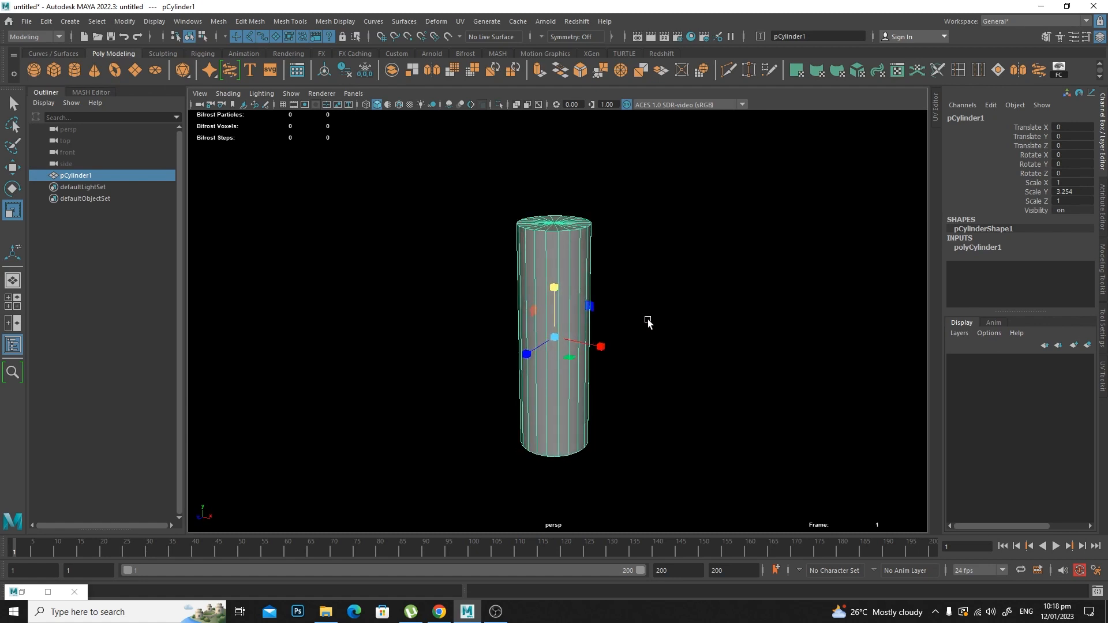
pyautogui.keyDown('alt'); pyautogui.moveTo(648, 420); pyautogui.dragTo(344, 296); pyautogui.keyUp('alt')
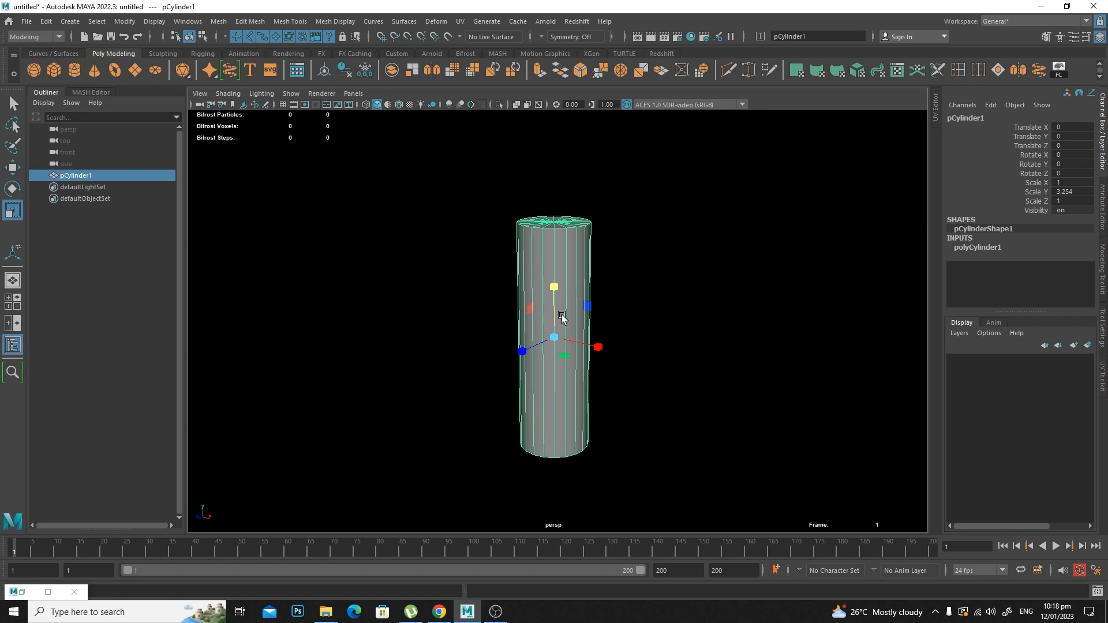
pyautogui.keyDown('alt'); pyautogui.moveTo(650, 331); pyautogui.dragTo(639, 342); pyautogui.keyUp('alt')
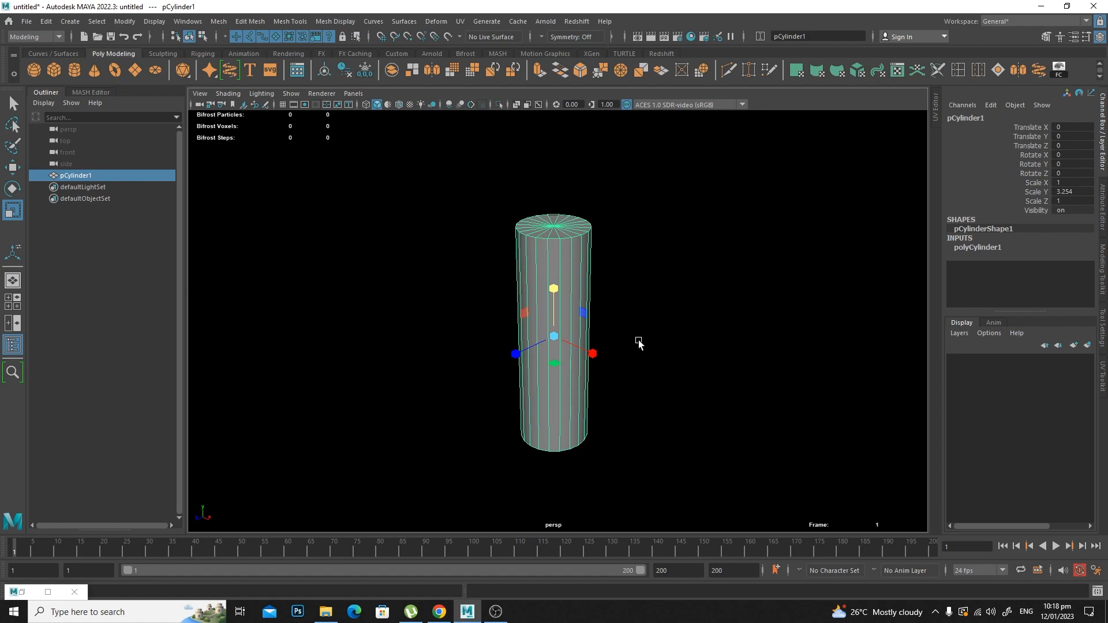
pyautogui.keyDown('alt'); pyautogui.moveTo(642, 359); pyautogui.dragTo(628, 359); pyautogui.keyUp('alt')
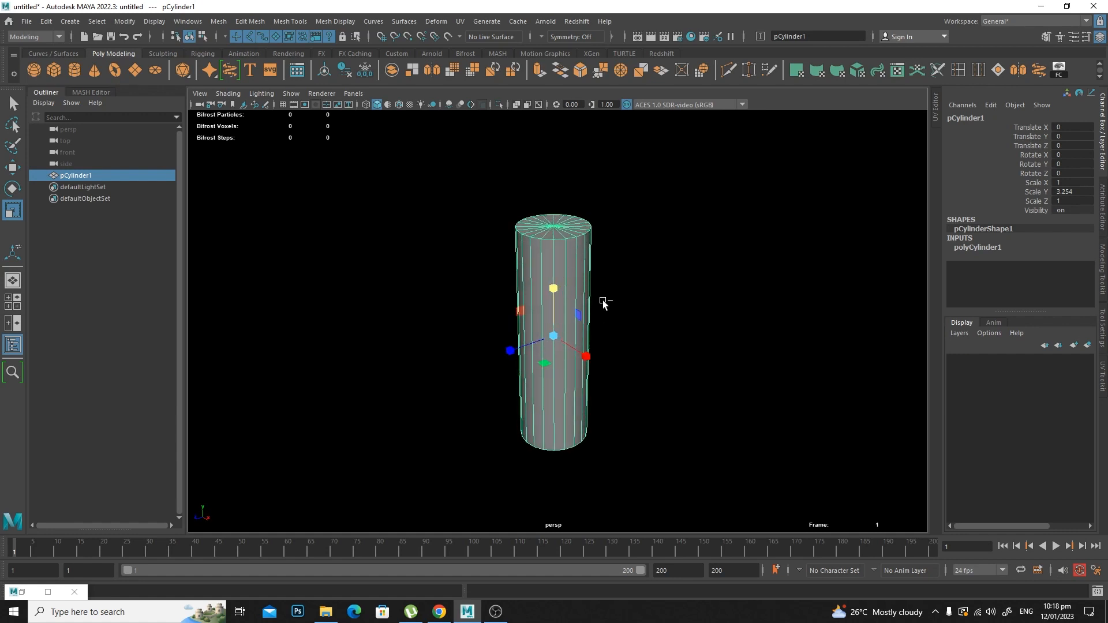
# Group the cylinder and move only the cylinder inside the group along X to about 5.62.
pyautogui.hotkey('ctrl', 'g')
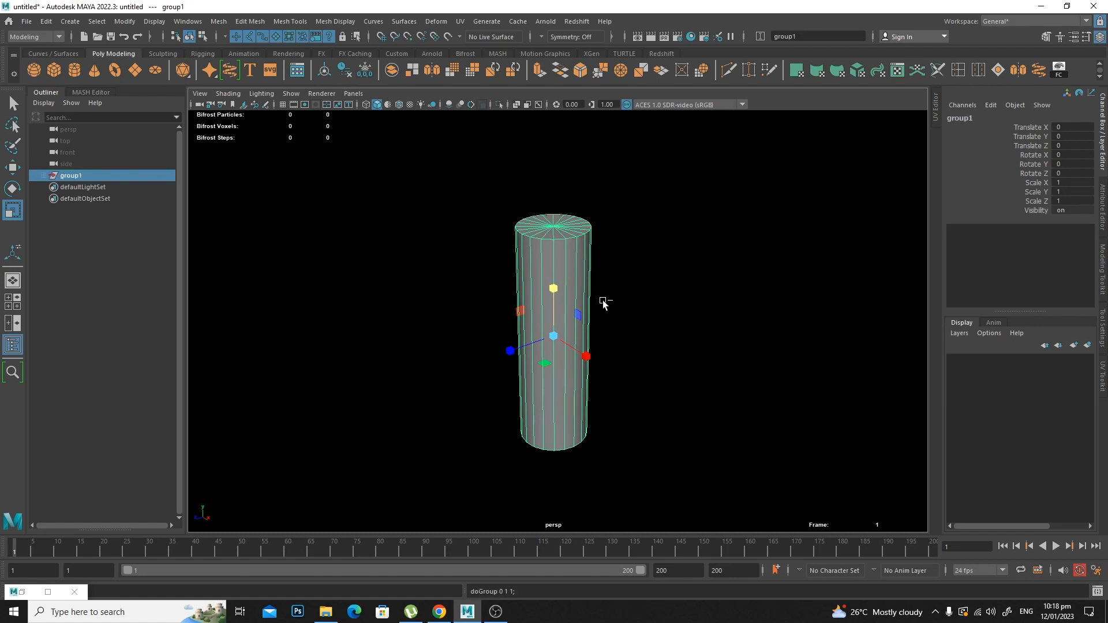
pyautogui.click(44, 176)
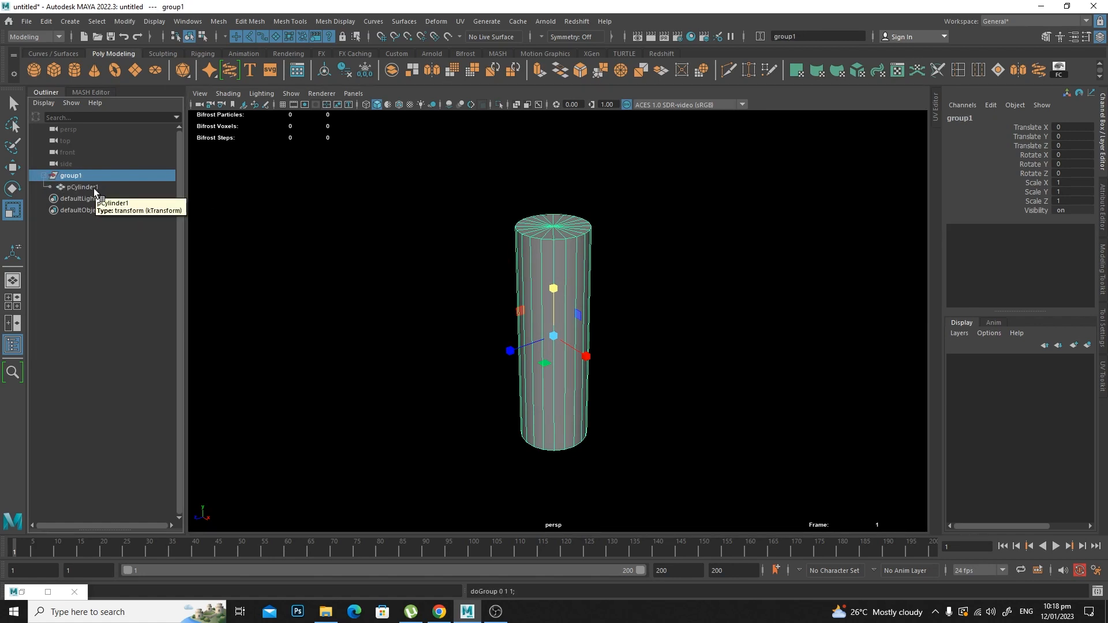
pyautogui.click(94, 188)
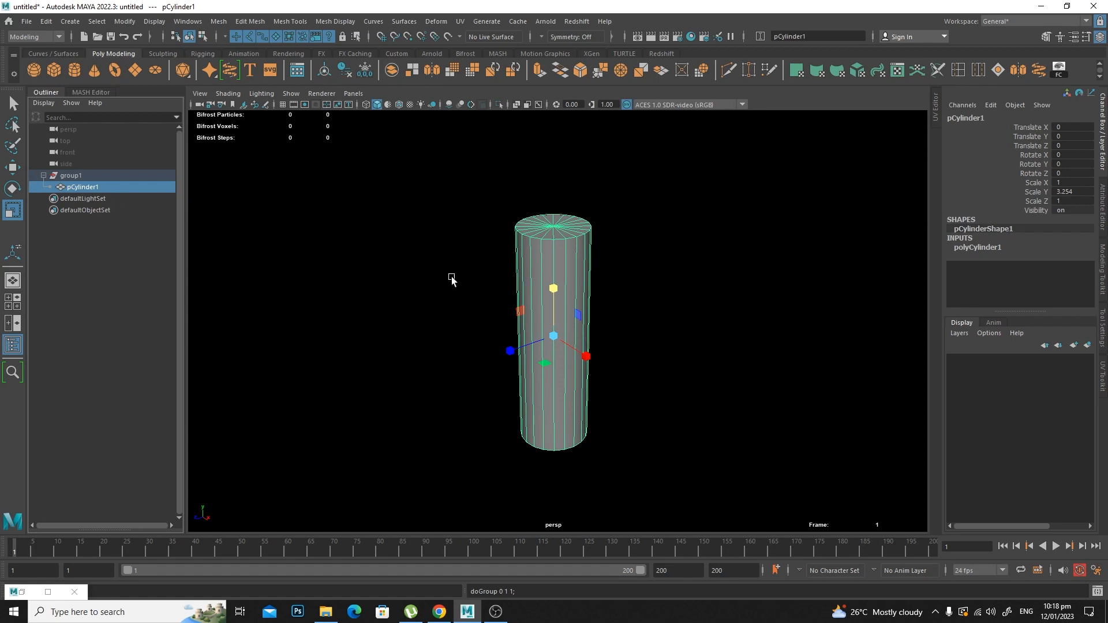
pyautogui.press('w')
pyautogui.moveTo(596, 352); pyautogui.dragTo(795, 425)
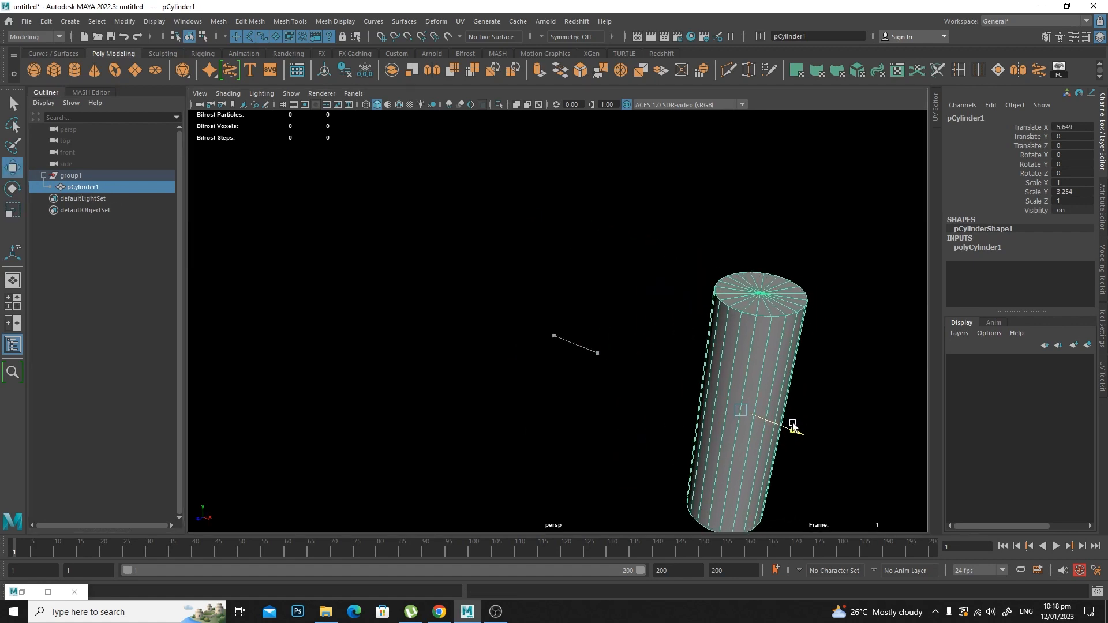
# Select the group and its cylinder in turn to compare where their pivots sit.
pyautogui.click(106, 175)
pyautogui.keyDown('alt'); pyautogui.moveTo(298, 281); pyautogui.dragTo(520, 332); pyautogui.keyUp('alt')
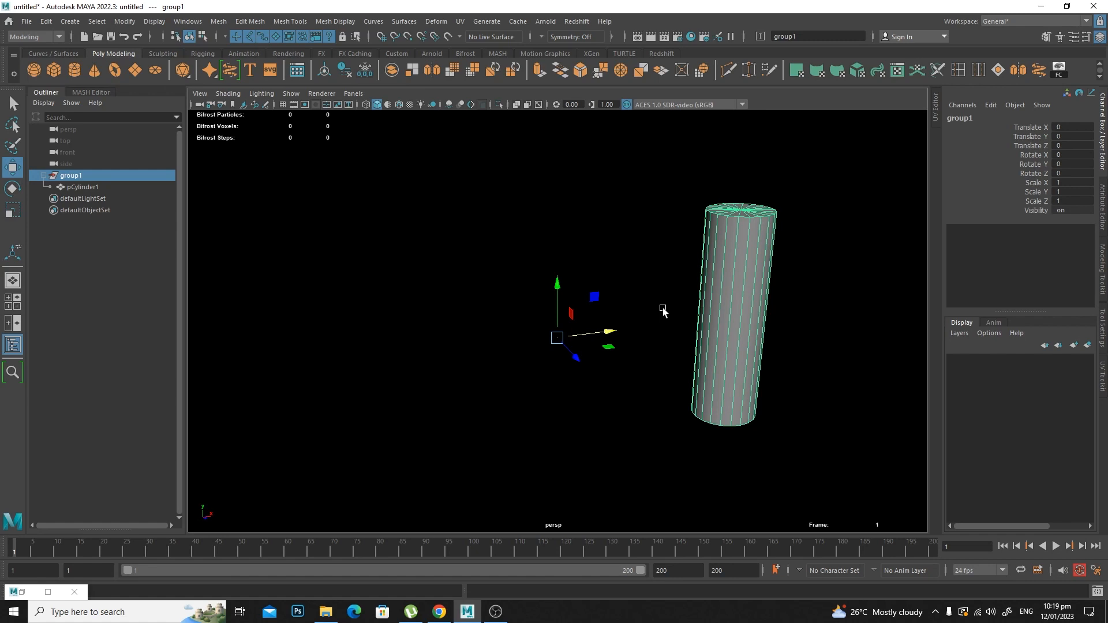
pyautogui.keyDown('alt'); pyautogui.moveTo(586, 309); pyautogui.dragTo(657, 323); pyautogui.keyUp('alt')
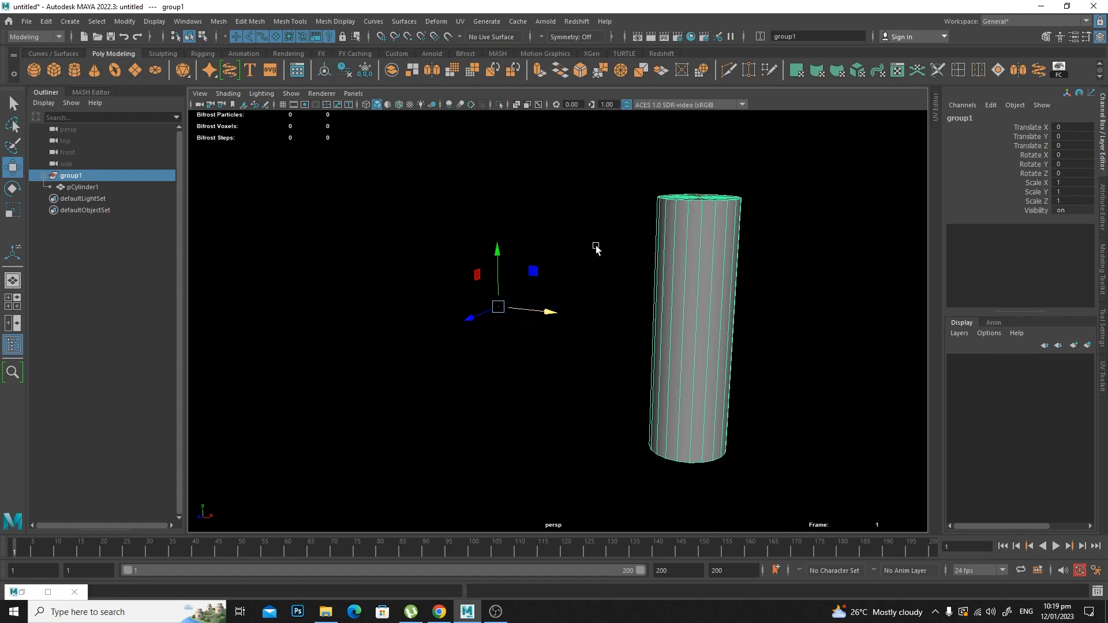
pyautogui.moveTo(594, 244); pyautogui.dragTo(769, 277)
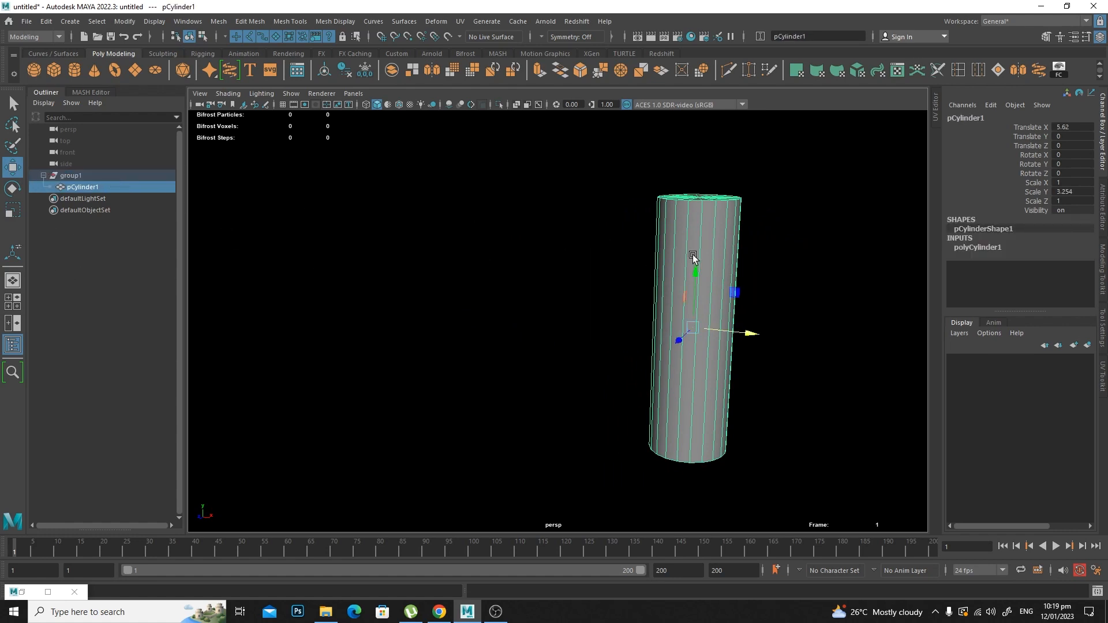
# Take the cylinder out of group1 and delete the emptied group.
pyautogui.click(129, 175)
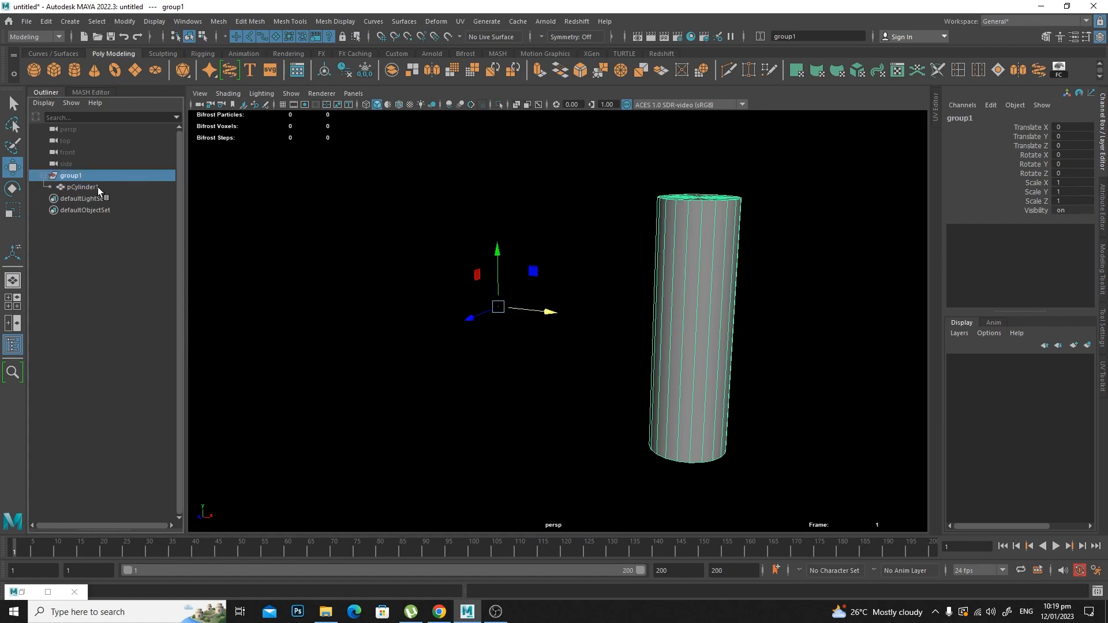
pyautogui.moveTo(98, 187); pyautogui.dragTo(106, 181, button='middle')
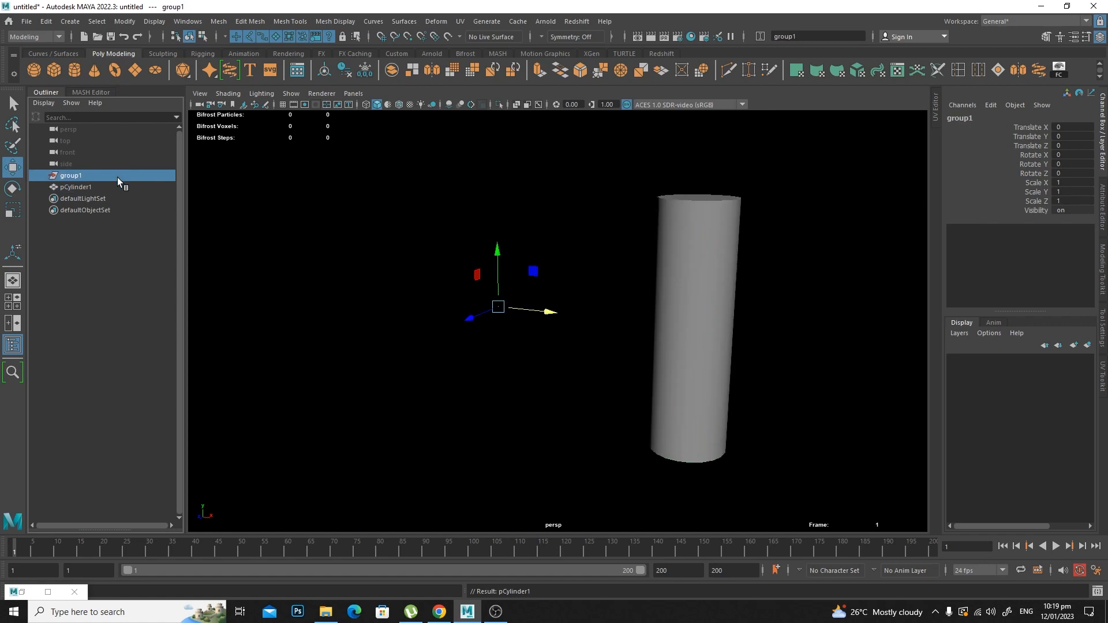
pyautogui.press('Delete')
# Duplicate the cylinder twice in a row along Z, placing the copies at about -3.737 and -7.731.
pyautogui.click(672, 258)
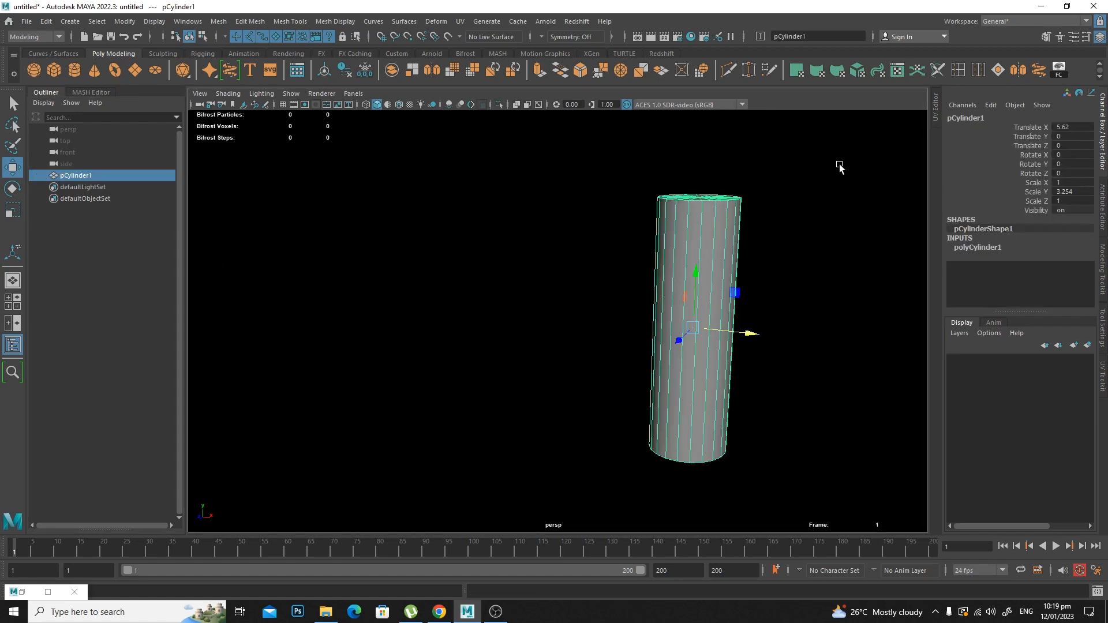
pyautogui.keyDown('alt'); pyautogui.moveTo(734, 272); pyautogui.dragTo(569, 324); pyautogui.keyUp('alt')
pyautogui.hotkey('ctrl', 'd')
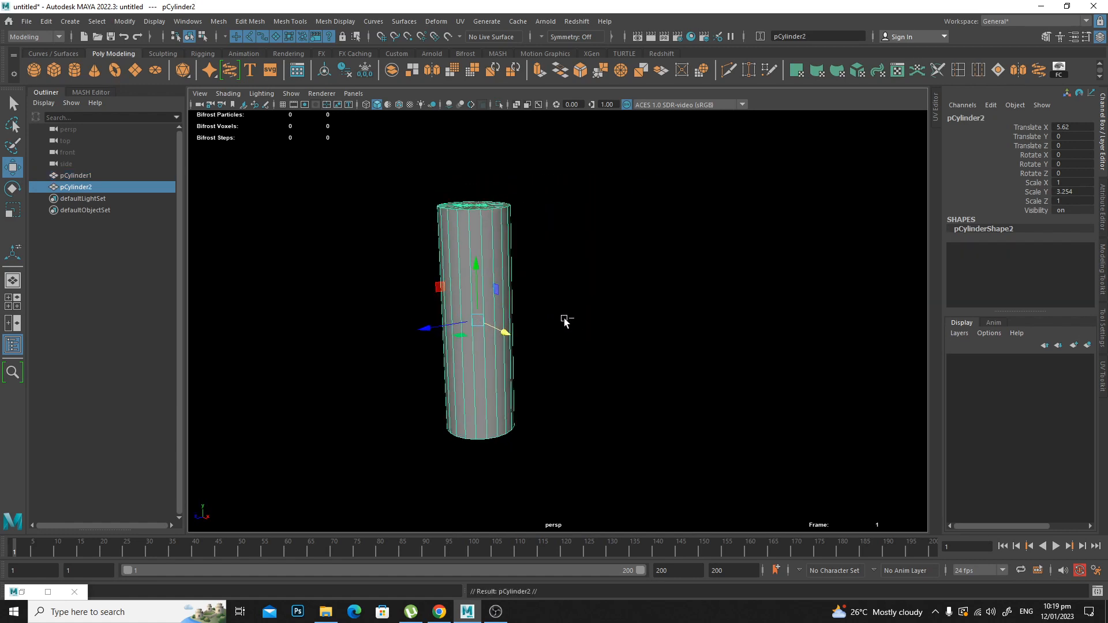
pyautogui.moveTo(429, 333); pyautogui.dragTo(700, 331)
pyautogui.hotkey('ctrl', 'd')
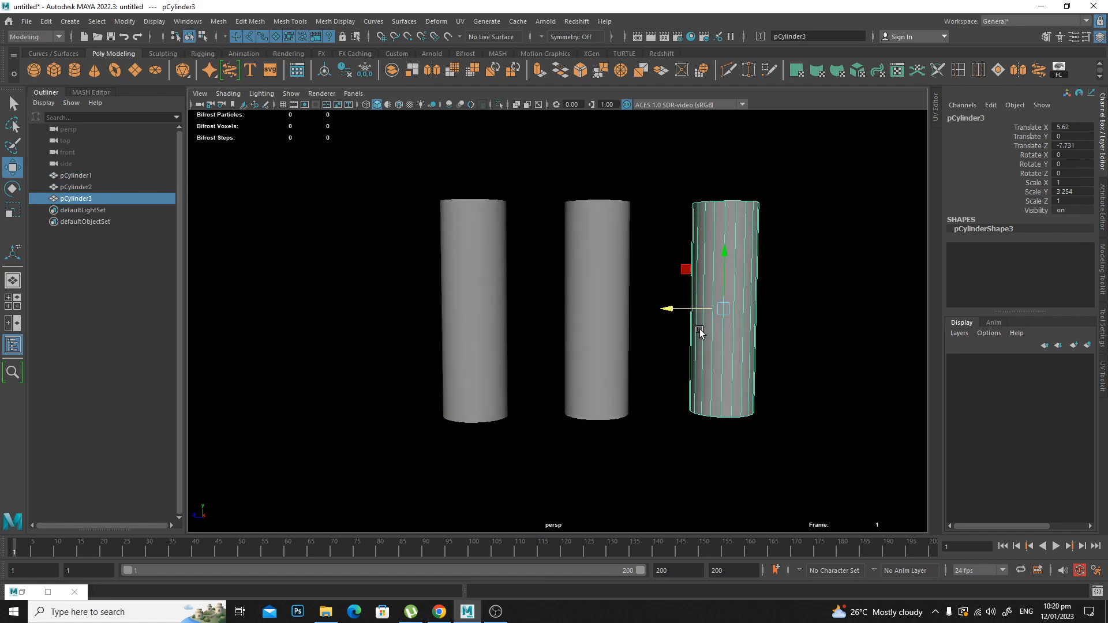
# Select the middle cylinder and examine its pivot in pivot editing mode from several angles.
pyautogui.keyDown('alt'); pyautogui.moveTo(700, 331); pyautogui.dragTo(619, 353, button='middle'); pyautogui.keyUp('alt')
pyautogui.keyDown('alt'); pyautogui.moveTo(618, 354); pyautogui.dragTo(676, 361, button='right'); pyautogui.keyUp('alt')
pyautogui.keyDown('alt'); pyautogui.moveTo(564, 343); pyautogui.dragTo(573, 344); pyautogui.keyUp('alt')
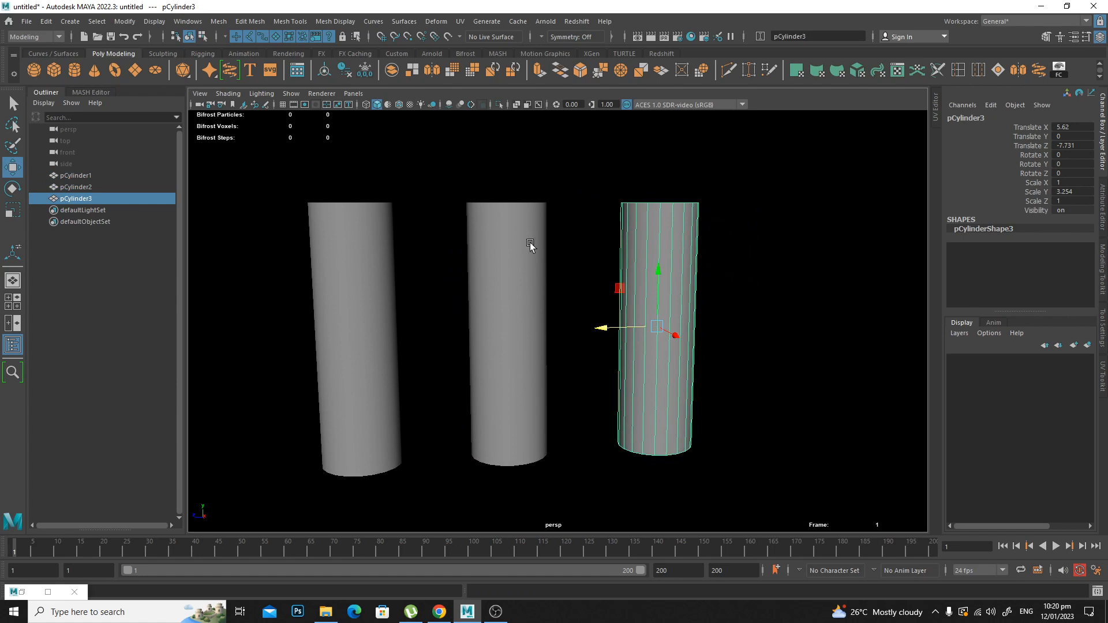
pyautogui.keyDown('alt'); pyautogui.moveTo(584, 283); pyautogui.dragTo(582, 289); pyautogui.keyUp('alt')
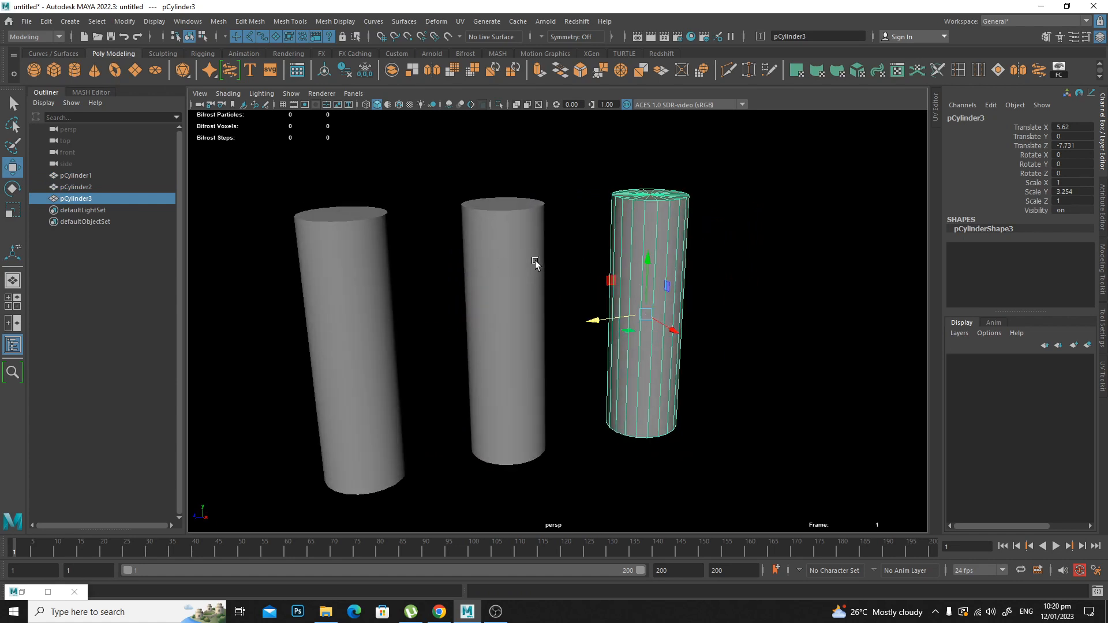
pyautogui.click(515, 242)
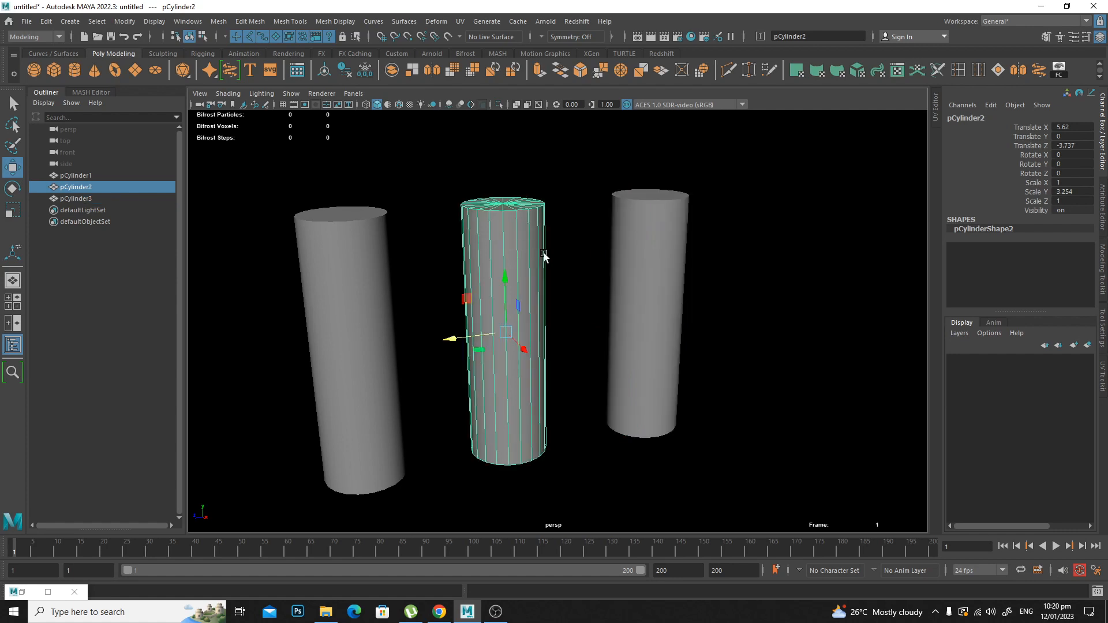
pyautogui.press('d')
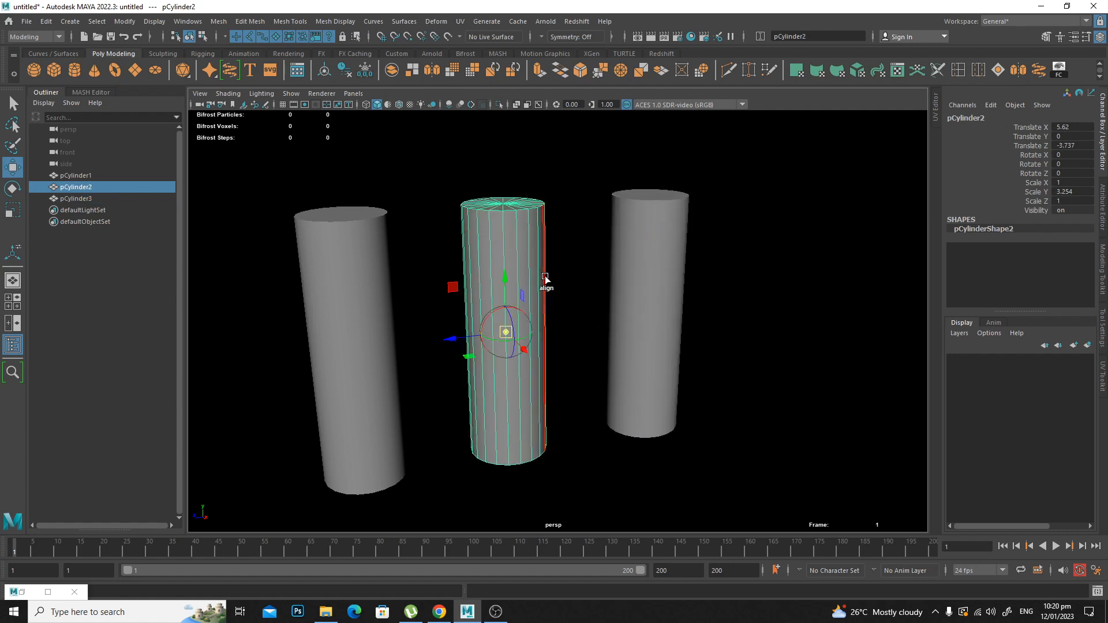
pyautogui.keyDown('alt'); pyautogui.moveTo(595, 314); pyautogui.dragTo(582, 305); pyautogui.keyUp('alt')
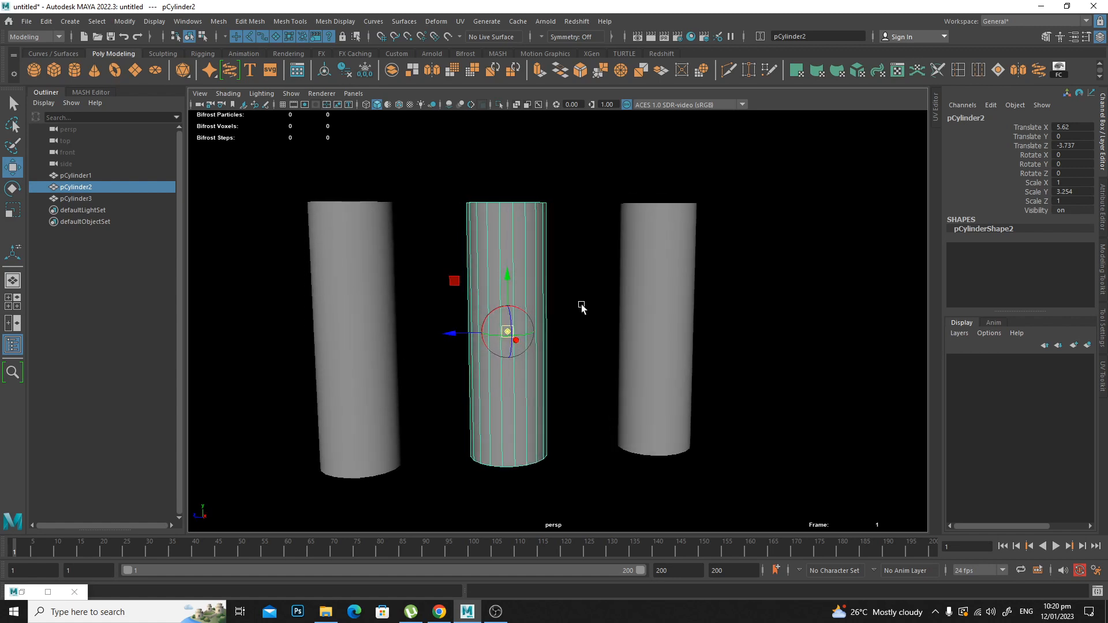
pyautogui.moveTo(582, 305)
pyautogui.keyDown('alt'); pyautogui.mouseDown()
pyautogui.moveTo(584, 272)
pyautogui.moveTo(576, 324)
pyautogui.mouseUp(); pyautogui.keyUp('alt')
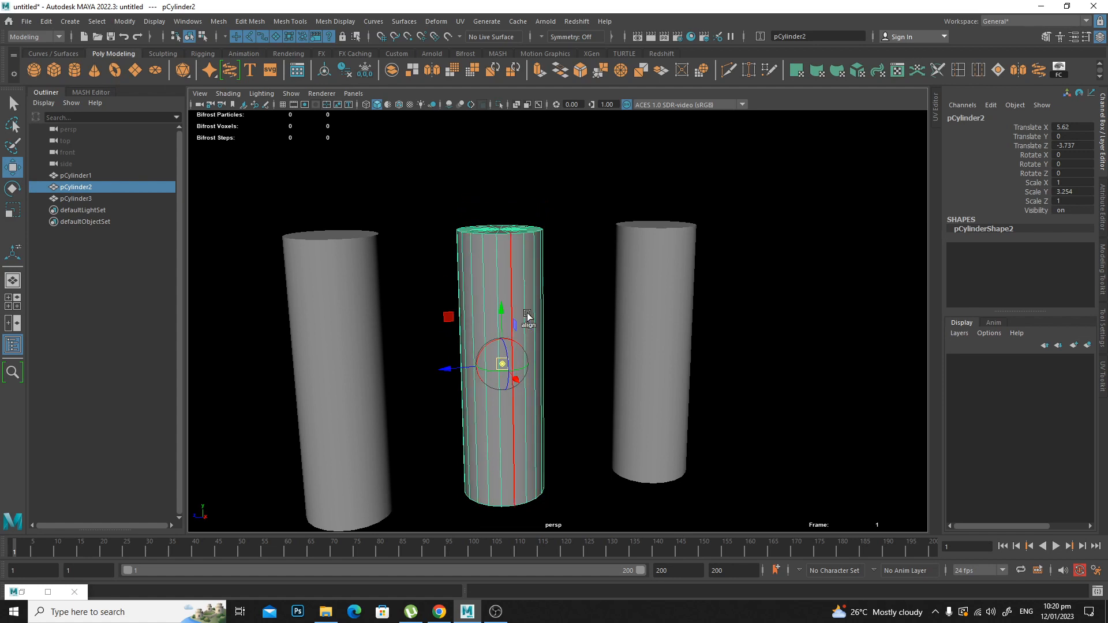
pyautogui.keyDown('alt'); pyautogui.moveTo(525, 324); pyautogui.dragTo(551, 336); pyautogui.keyUp('alt')
pyautogui.keyDown('alt'); pyautogui.moveTo(552, 336); pyautogui.dragTo(612, 355, button='right'); pyautogui.keyUp('alt')
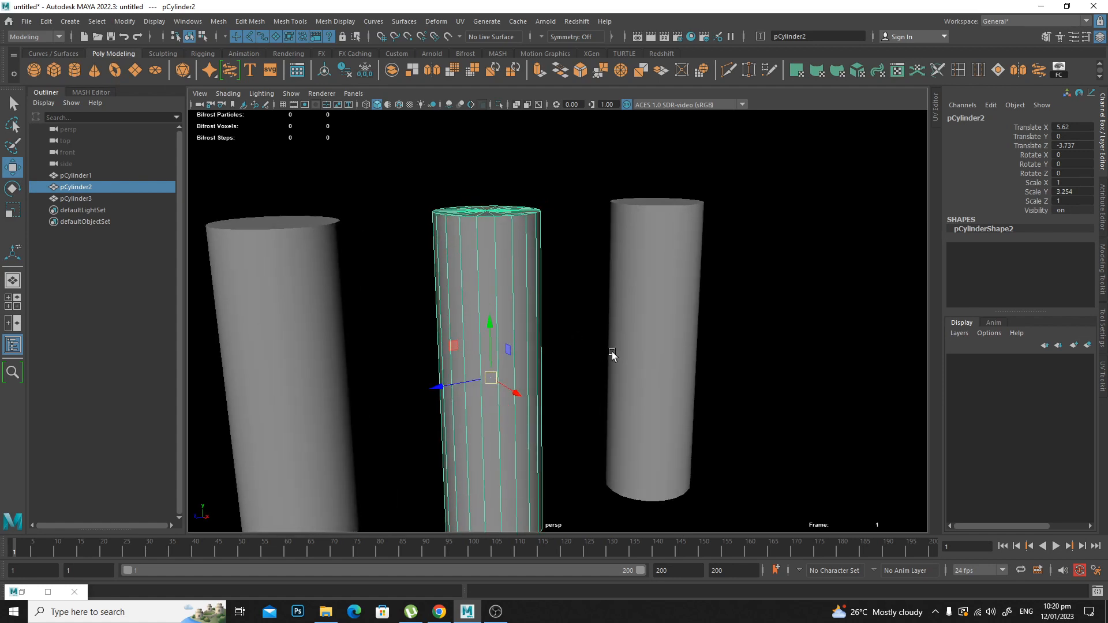
pyautogui.keyDown('alt'); pyautogui.moveTo(613, 355); pyautogui.dragTo(621, 321); pyautogui.keyUp('alt')
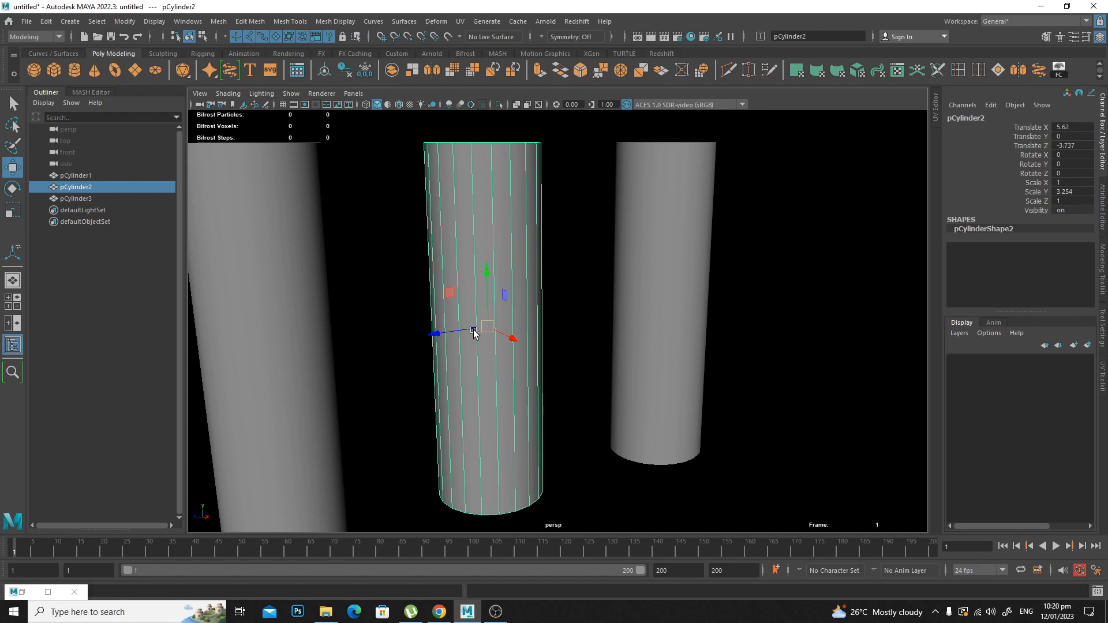
# Raise the middle cylinder's pivot to its top cap, undoing any accidental pivot shift.
pyautogui.press('d')
pyautogui.moveTo(600, 283)
pyautogui.keyDown('alt'); pyautogui.mouseDown()
pyautogui.moveTo(579, 285)
pyautogui.moveTo(598, 283)
pyautogui.mouseUp(); pyautogui.keyUp('alt')
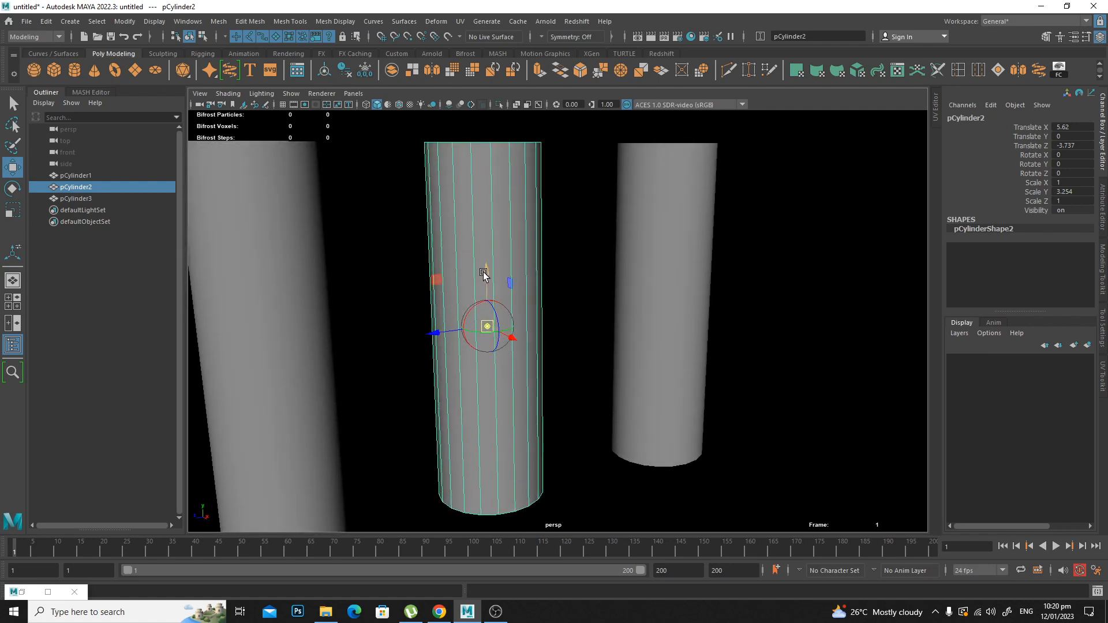
pyautogui.moveTo(484, 273); pyautogui.dragTo(493, 84)
pyautogui.scroll(-3, 685, 227)
pyautogui.keyDown('alt'); pyautogui.moveTo(669, 300); pyautogui.dragTo(642, 323); pyautogui.keyUp('alt')
pyautogui.click(662, 276)
pyautogui.hotkey('ctrl', 'z')
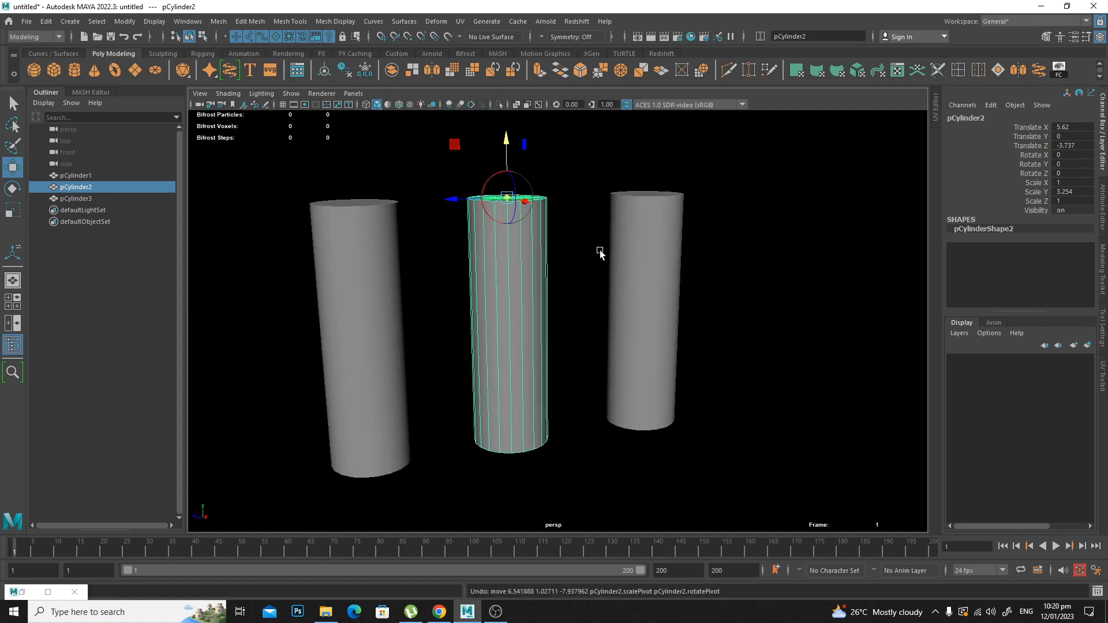
# Raise the pivot of pCylinder3 to a point well above its top cap.
pyautogui.moveTo(600, 251); pyautogui.dragTo(668, 287)
pyautogui.keyDown('alt'); pyautogui.moveTo(668, 288); pyautogui.dragTo(641, 90); pyautogui.keyUp('alt')
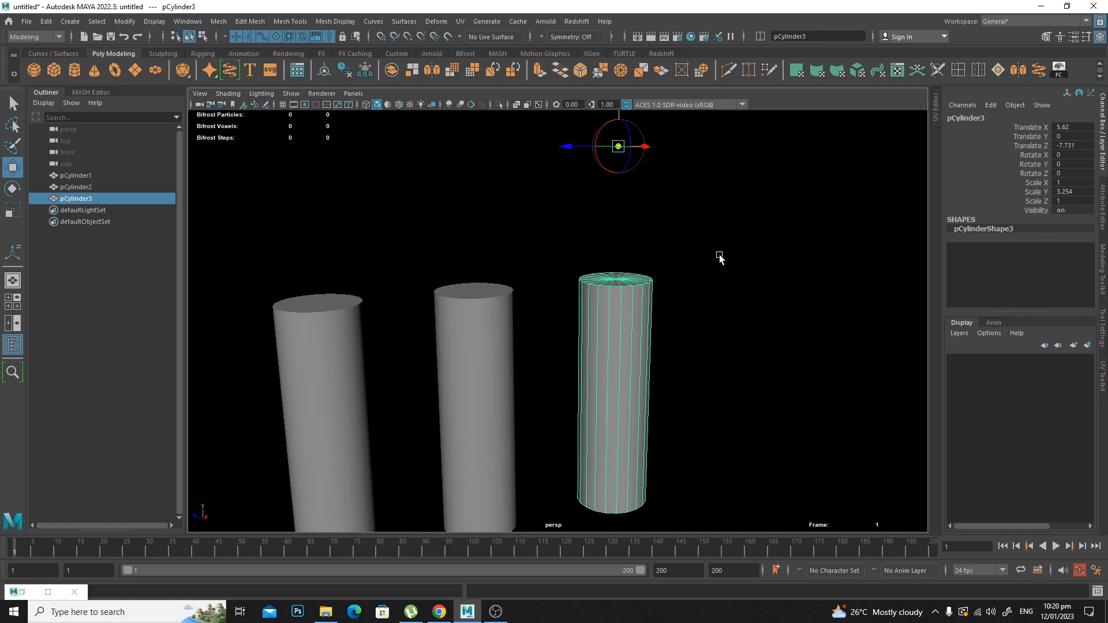
# Shift all three cylinders slightly, placing pCylinder1 at about 5.311, 0.02, 1.47 and pCylinder3 at about 5.513, 0.187, -7.326.
pyautogui.keyDown('alt'); pyautogui.moveTo(789, 376); pyautogui.dragTo(456, 288); pyautogui.keyUp('alt')
pyautogui.click(461, 296)
pyautogui.moveTo(445, 376); pyautogui.dragTo(404, 374)
pyautogui.click(565, 301)
pyautogui.moveTo(551, 281); pyautogui.dragTo(508, 261)
pyautogui.click(664, 324)
pyautogui.click(675, 318)
pyautogui.moveTo(658, 182)
pyautogui.mouseDown()
pyautogui.moveTo(703, 127)
pyautogui.moveTo(646, 177)
pyautogui.mouseUp()
pyautogui.keyDown('alt'); pyautogui.moveTo(522, 336); pyautogui.dragTo(525, 339); pyautogui.keyUp('alt')
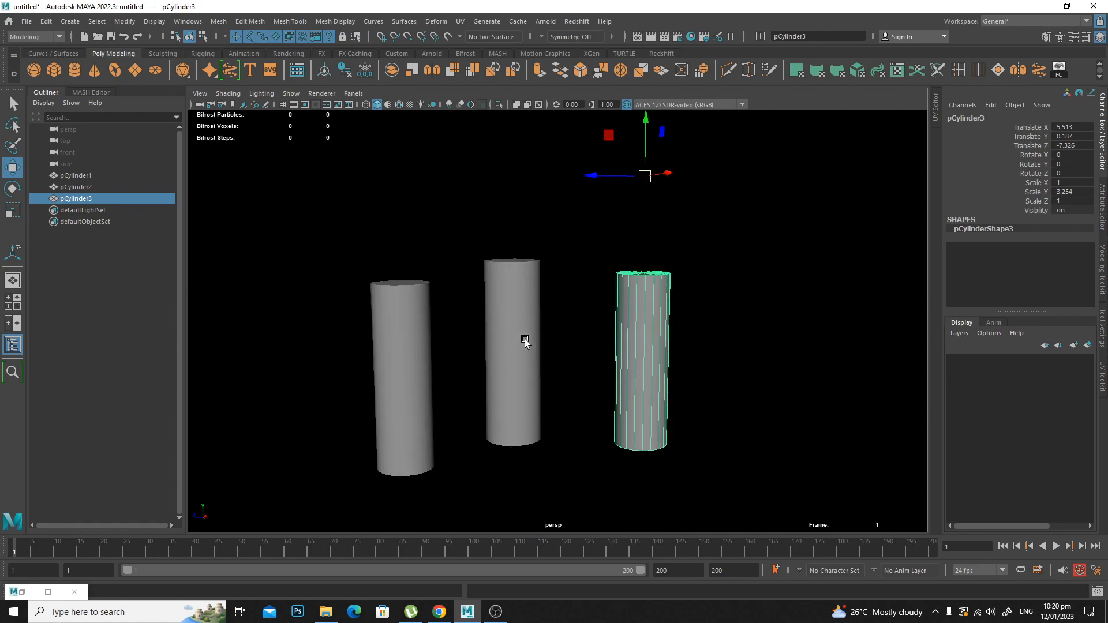
# Try rotating each of the three cylinders in turn around its own pivot to compare how they swing.
pyautogui.click(394, 286)
pyautogui.press('e')
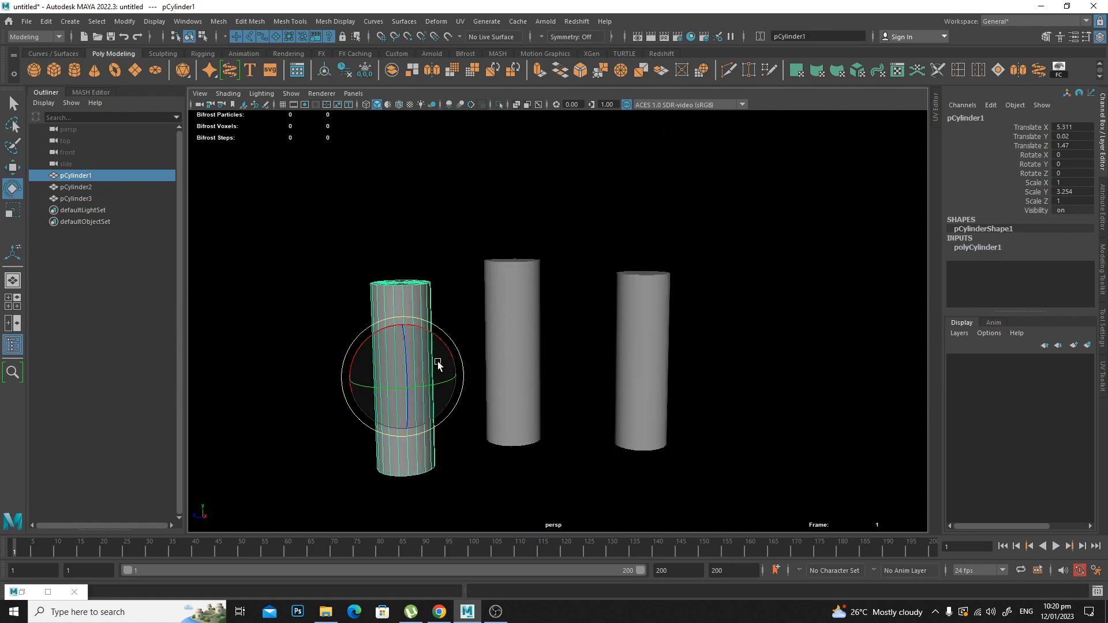
pyautogui.keyDown('alt'); pyautogui.moveTo(438, 365); pyautogui.dragTo(407, 359); pyautogui.keyUp('alt')
pyautogui.hotkey('ctrl', 'z')
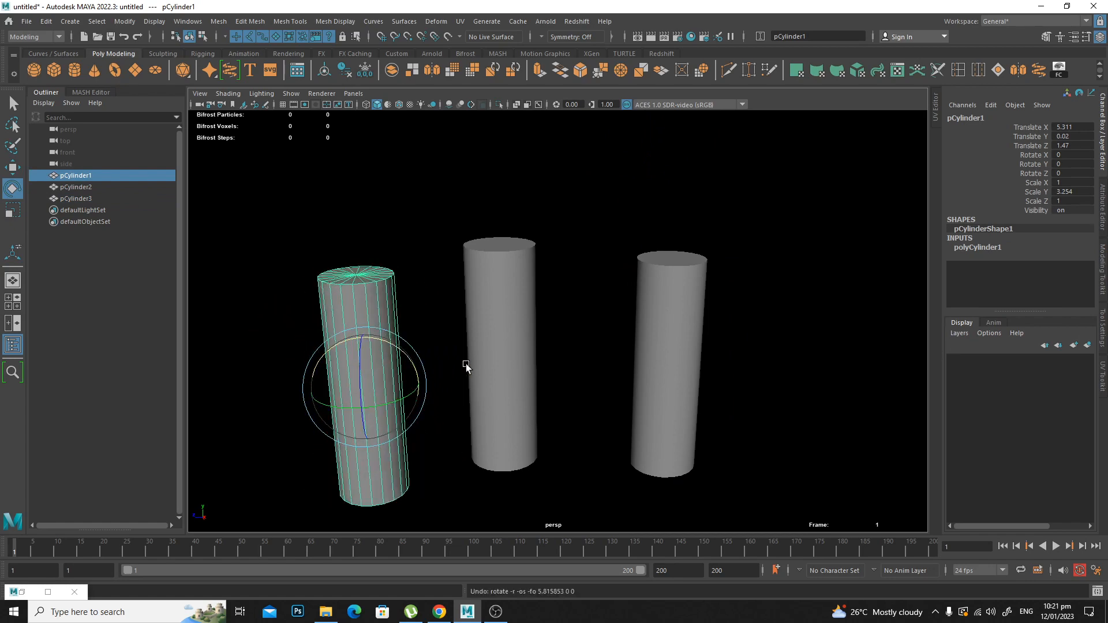
pyautogui.click(510, 304)
pyautogui.keyDown('alt'); pyautogui.moveTo(526, 346); pyautogui.dragTo(494, 339); pyautogui.keyUp('alt')
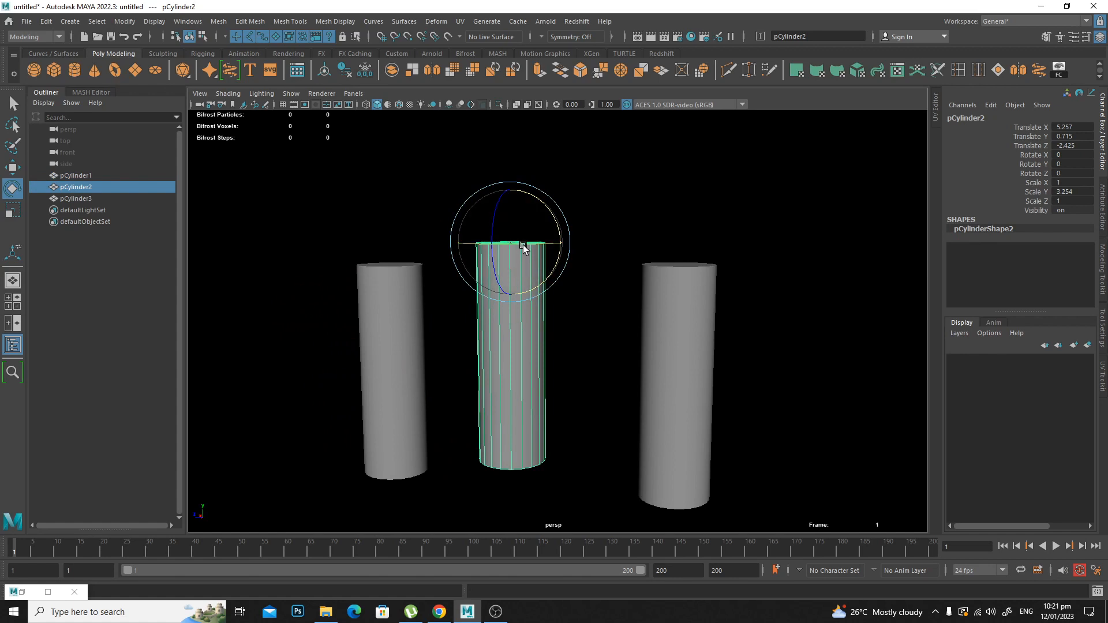
pyautogui.moveTo(554, 218); pyautogui.dragTo(560, 243)
pyautogui.click(674, 314)
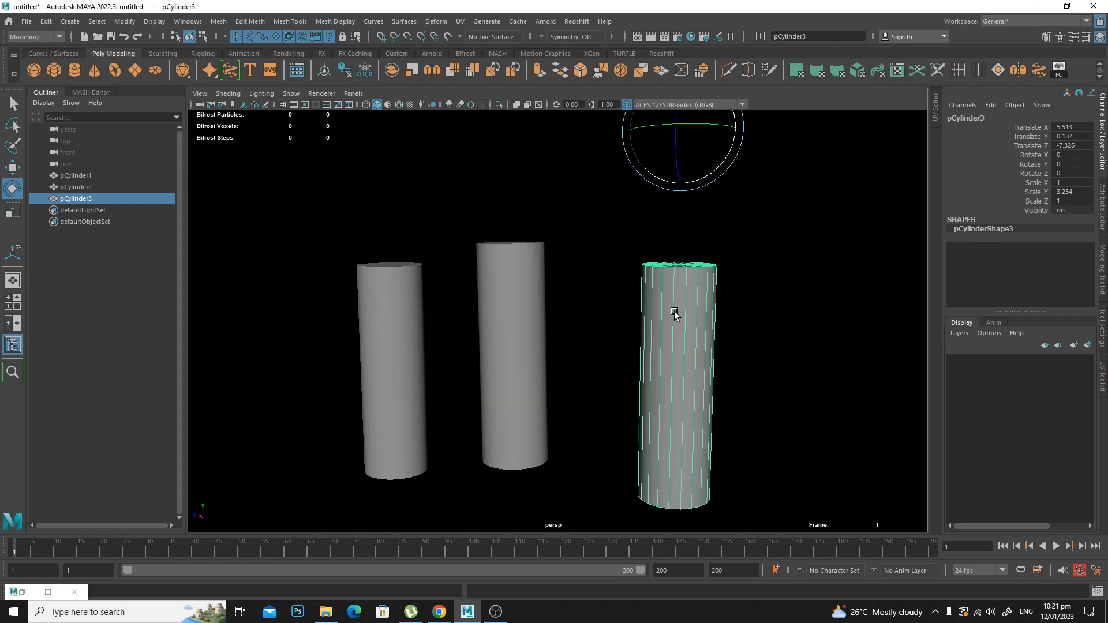
pyautogui.moveTo(733, 146); pyautogui.dragTo(764, 119)
pyautogui.hotkey('ctrl', 'z')
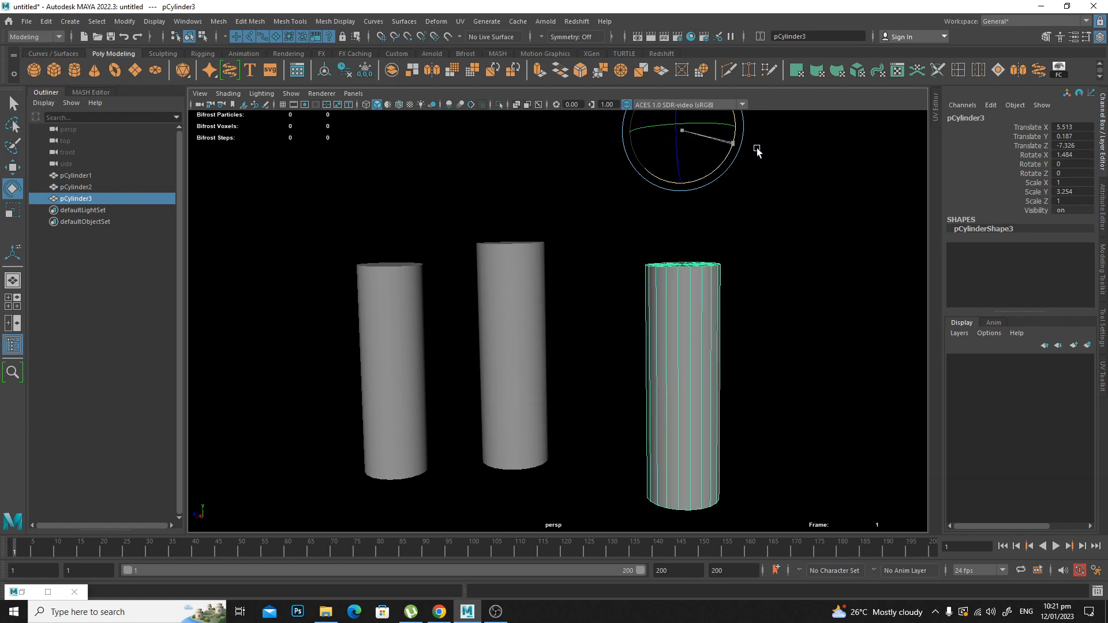
# Scale each cylinder uniformly about its own pivot, enlarging pCylinder1, shrinking pCylinder2 to about 0.972 and pCylinder3 to about 0.864 in X and Z.
pyautogui.click(414, 326)
pyautogui.press('r')
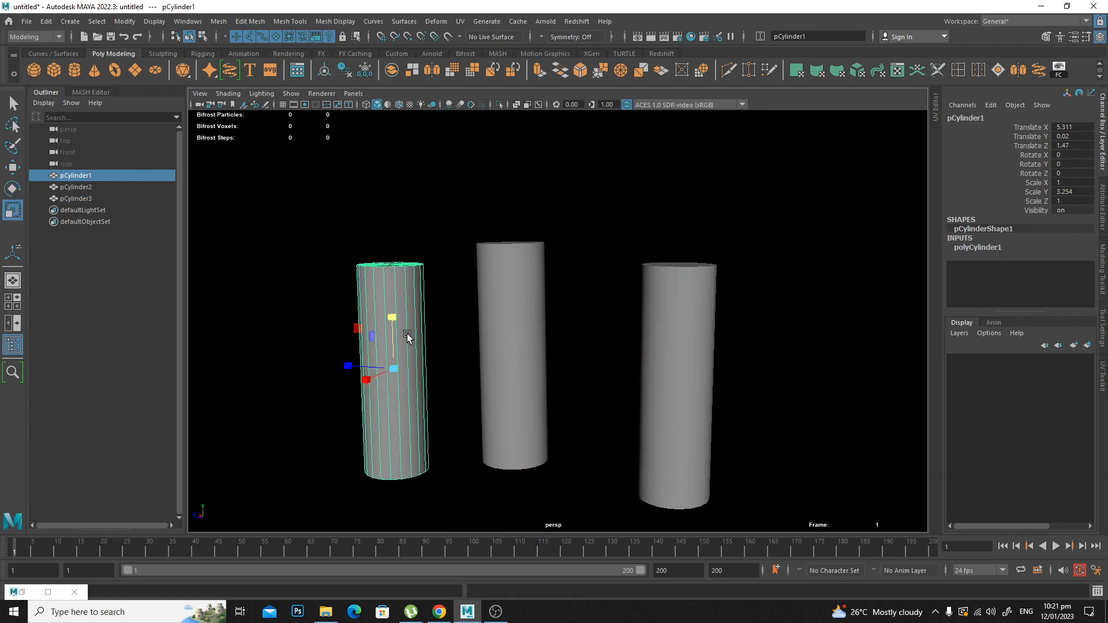
pyautogui.moveTo(400, 362); pyautogui.dragTo(424, 436)
pyautogui.click(510, 348)
pyautogui.moveTo(510, 243); pyautogui.dragTo(542, 333)
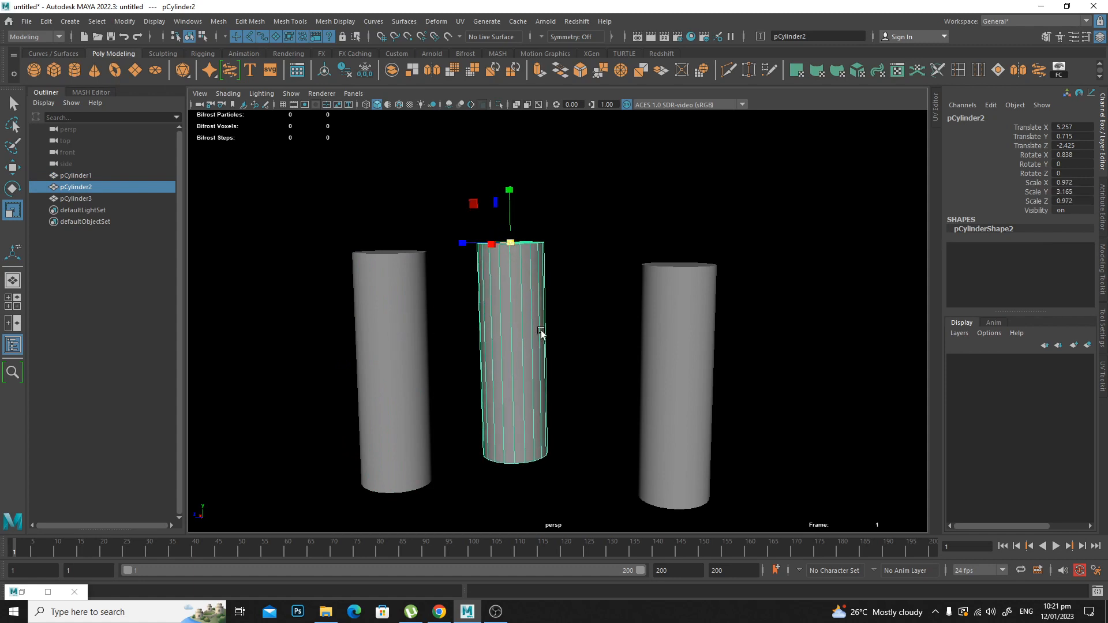
pyautogui.click(673, 316)
pyautogui.moveTo(682, 130); pyautogui.dragTo(631, 288)
# Select all three cylinders and delete them from the scene.
pyautogui.keyDown('alt'); pyautogui.moveTo(631, 288); pyautogui.dragTo(746, 287); pyautogui.keyUp('alt')
pyautogui.keyDown('alt'); pyautogui.moveTo(747, 286); pyautogui.dragTo(600, 293, button='right'); pyautogui.keyUp('alt')
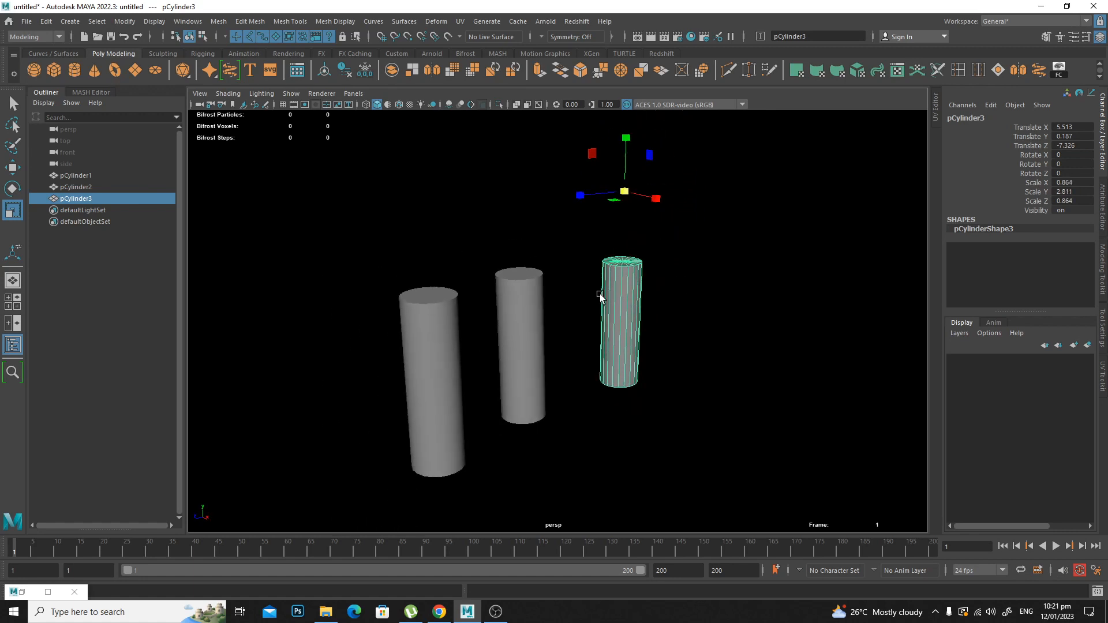
pyautogui.keyDown('alt'); pyautogui.moveTo(600, 293); pyautogui.dragTo(675, 344, button='middle'); pyautogui.keyUp('alt')
pyautogui.keyDown('alt'); pyautogui.moveTo(675, 344); pyautogui.dragTo(630, 340); pyautogui.keyUp('alt')
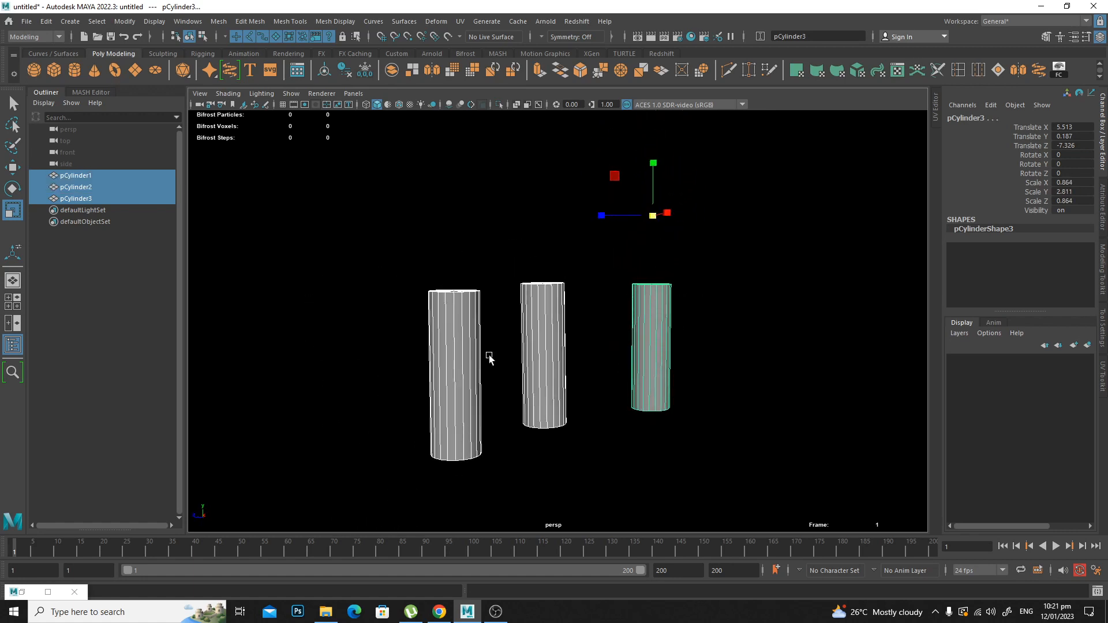
pyautogui.press('Delete')
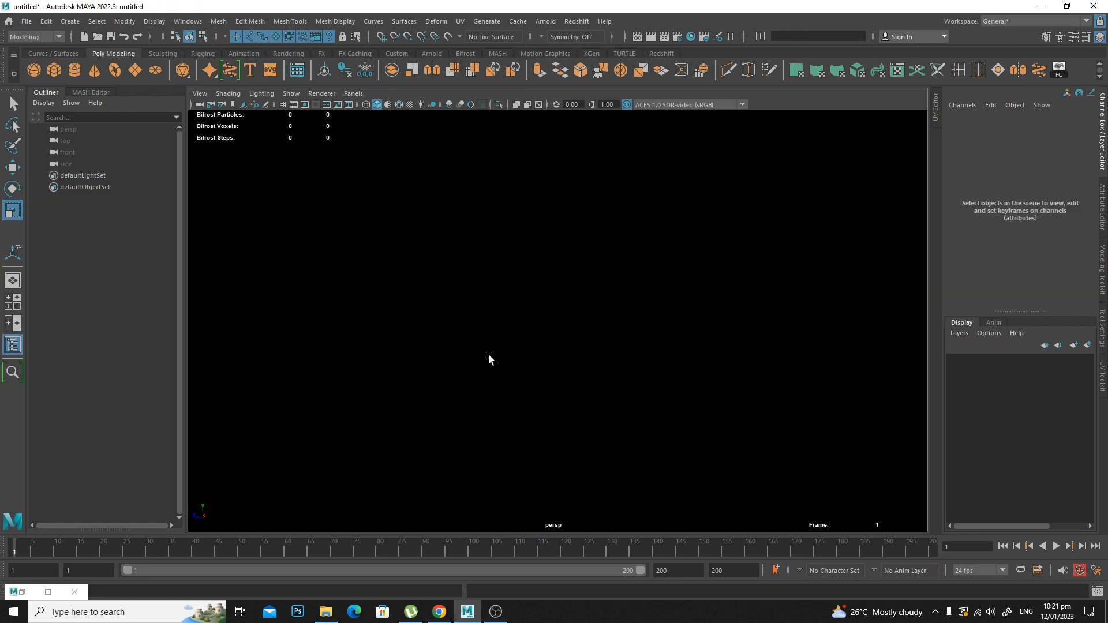
# Create a polygon cube and stretch it into a door-like slab with Scale Y about 21.27 and Scale Z about 10.603.
pyautogui.click(54, 70)
pyautogui.moveTo(486, 304); pyautogui.dragTo(566, 354)
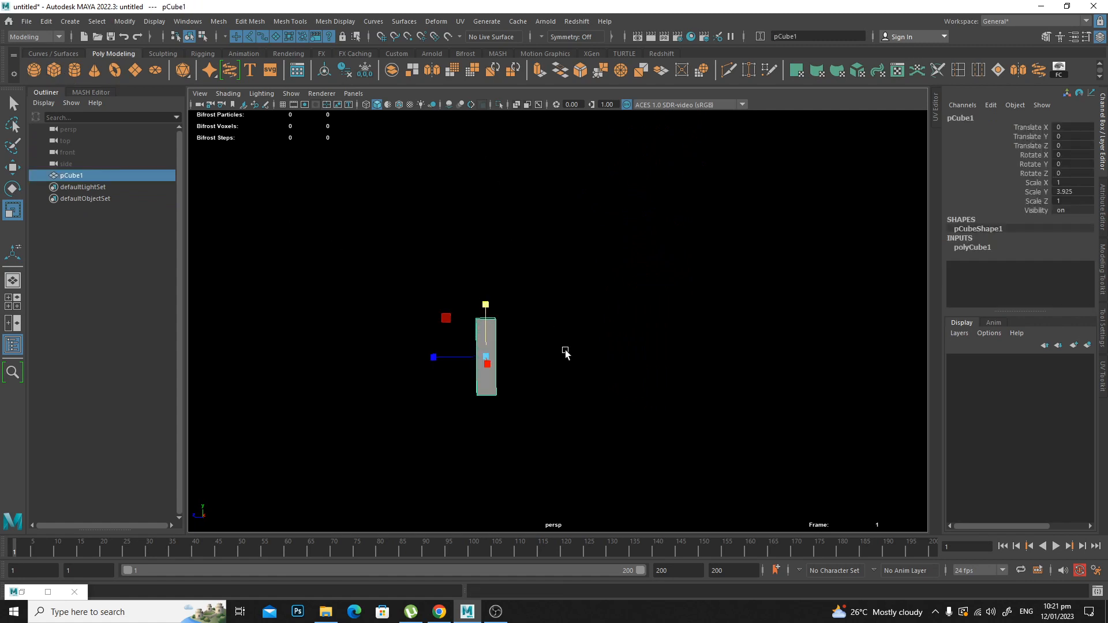
pyautogui.moveTo(566, 352); pyautogui.dragTo(645, 252, button='middle')
pyautogui.keyDown('alt'); pyautogui.moveTo(580, 335); pyautogui.dragTo(609, 361); pyautogui.keyUp('alt')
pyautogui.scroll(-3, 608, 360)
pyautogui.moveTo(445, 343); pyautogui.dragTo(164, 369)
pyautogui.moveTo(691, 354); pyautogui.dragTo(657, 366, button='middle')
pyautogui.keyDown('alt'); pyautogui.moveTo(556, 367); pyautogui.dragTo(564, 369); pyautogui.keyUp('alt')
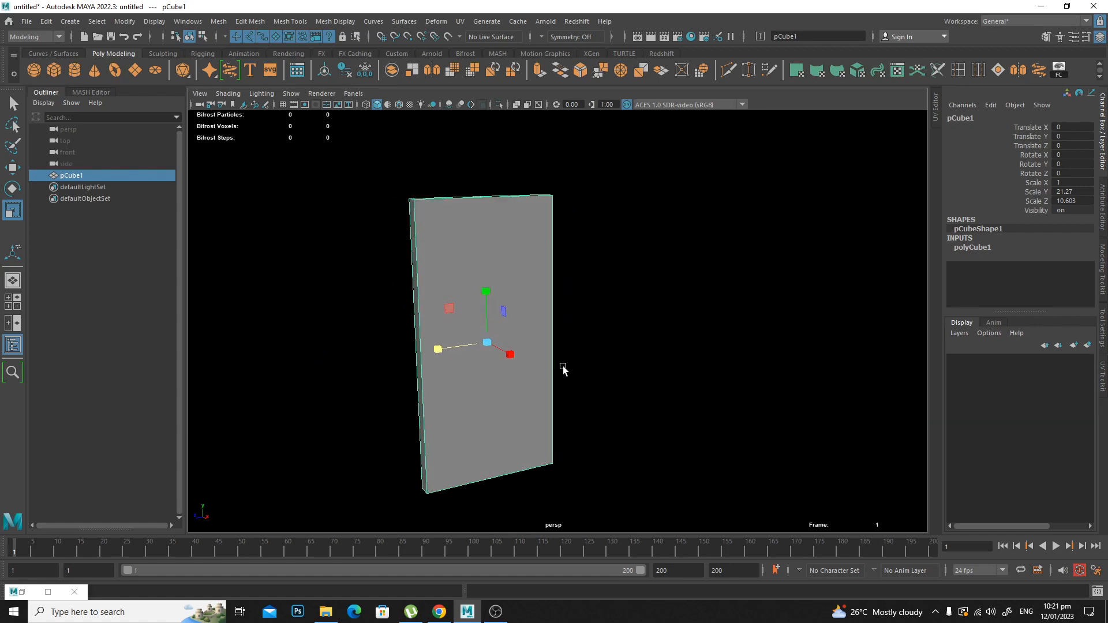
# Move the slab's pivot along Z onto its vertical side edge, like a door hinge.
pyautogui.press('e')
pyautogui.press('d')
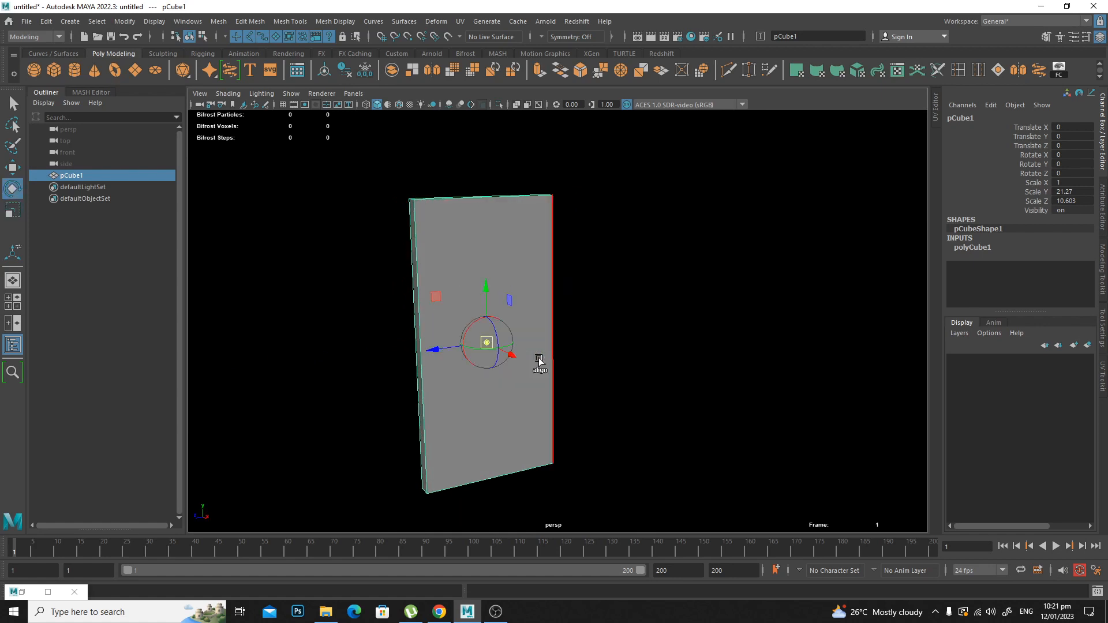
pyautogui.moveTo(439, 346); pyautogui.dragTo(358, 369)
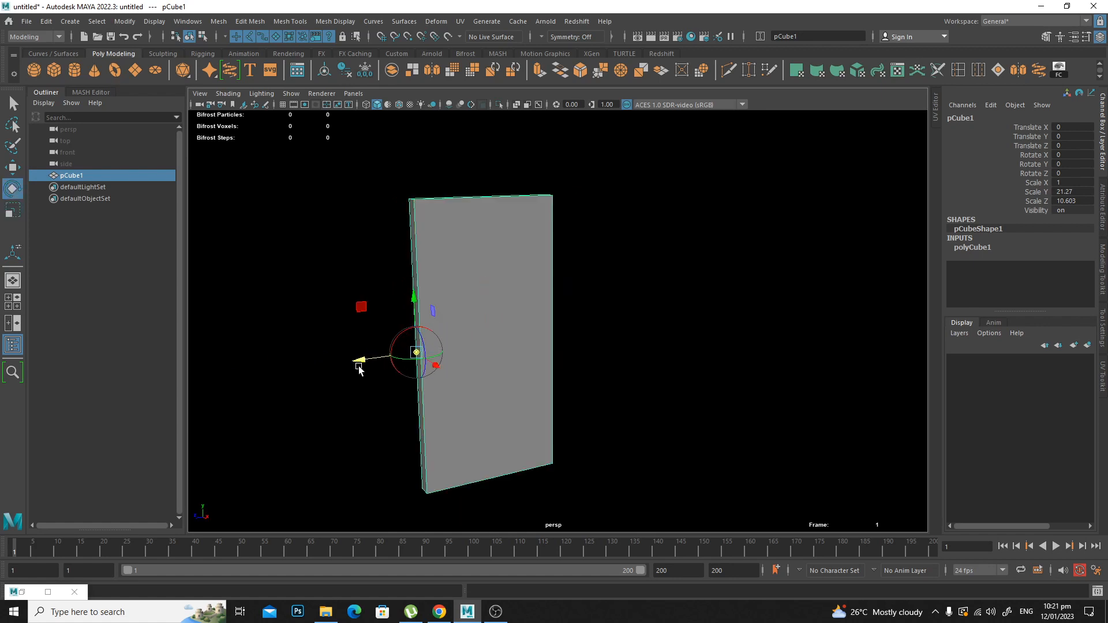
# Try swinging the slab around Y from its hinge-side pivot by about -114.8 degrees.
pyautogui.keyDown('alt'); pyautogui.moveTo(488, 377); pyautogui.dragTo(478, 391); pyautogui.keyUp('alt')
pyautogui.press('r')
pyautogui.press('e')
pyautogui.moveTo(469, 353); pyautogui.dragTo(406, 384)
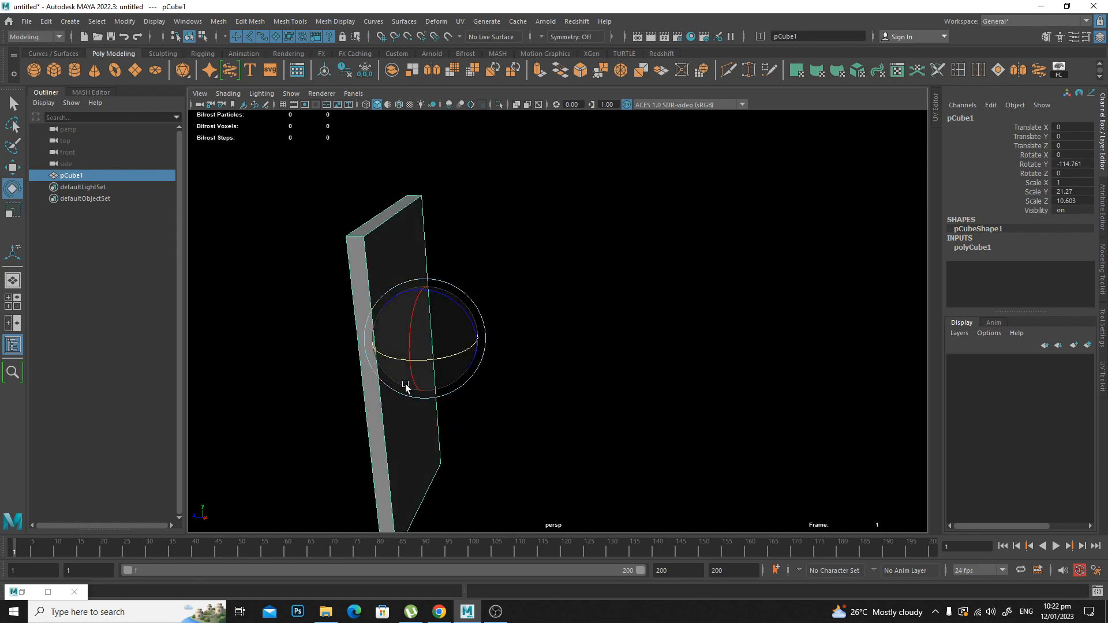
pyautogui.hotkey('ctrl', 'z')
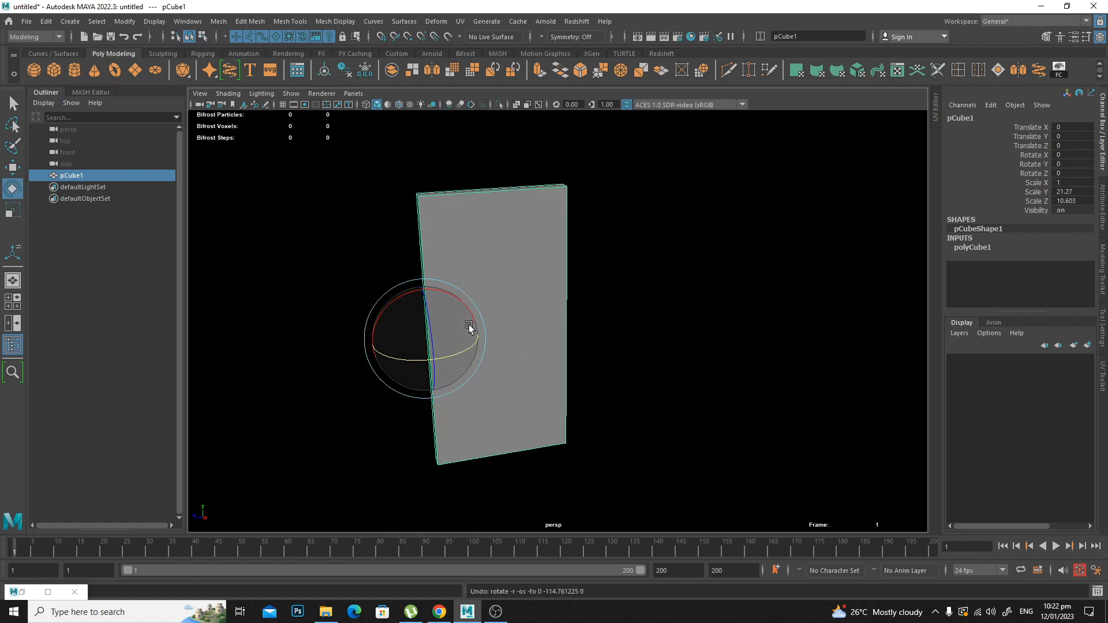
# Move the pivot back to the middle of the slab and try rotating the slab around Y by about 25.8 degrees.
pyautogui.press('d')
pyautogui.moveTo(372, 347); pyautogui.dragTo(443, 344)
pyautogui.moveTo(532, 341); pyautogui.dragTo(547, 361)
pyautogui.hotkey('ctrl', 'z')
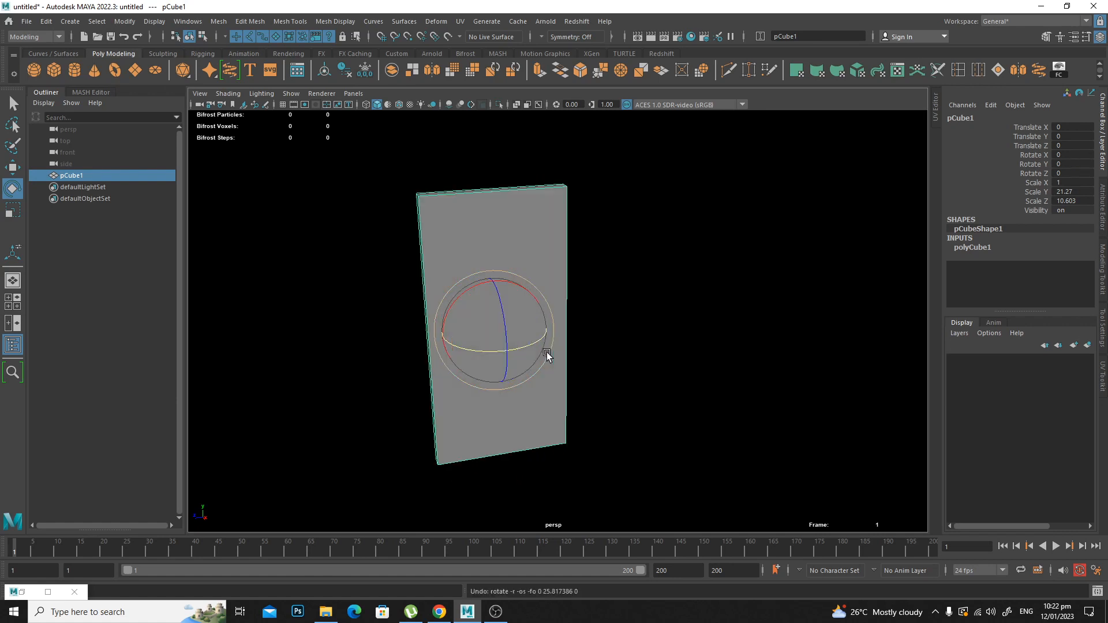
# Move the slab's pivot well outside its vertical side edge and look up the Center Pivot command.
pyautogui.press('q')
pyautogui.keyDown('alt'); pyautogui.moveTo(524, 297); pyautogui.dragTo(545, 300); pyautogui.keyUp('alt')
pyautogui.press('w')
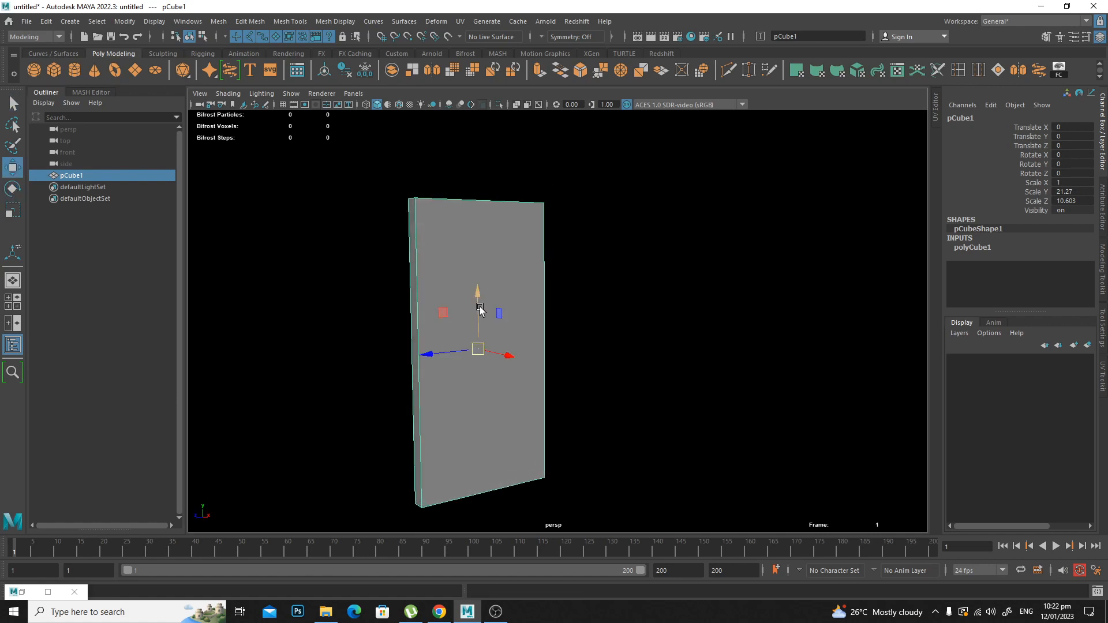
pyautogui.press('d')
pyautogui.keyDown('alt'); pyautogui.moveTo(574, 359); pyautogui.dragTo(314, 353); pyautogui.keyUp('alt')
pyautogui.keyDown('alt'); pyautogui.moveTo(416, 340); pyautogui.dragTo(450, 342); pyautogui.keyUp('alt')
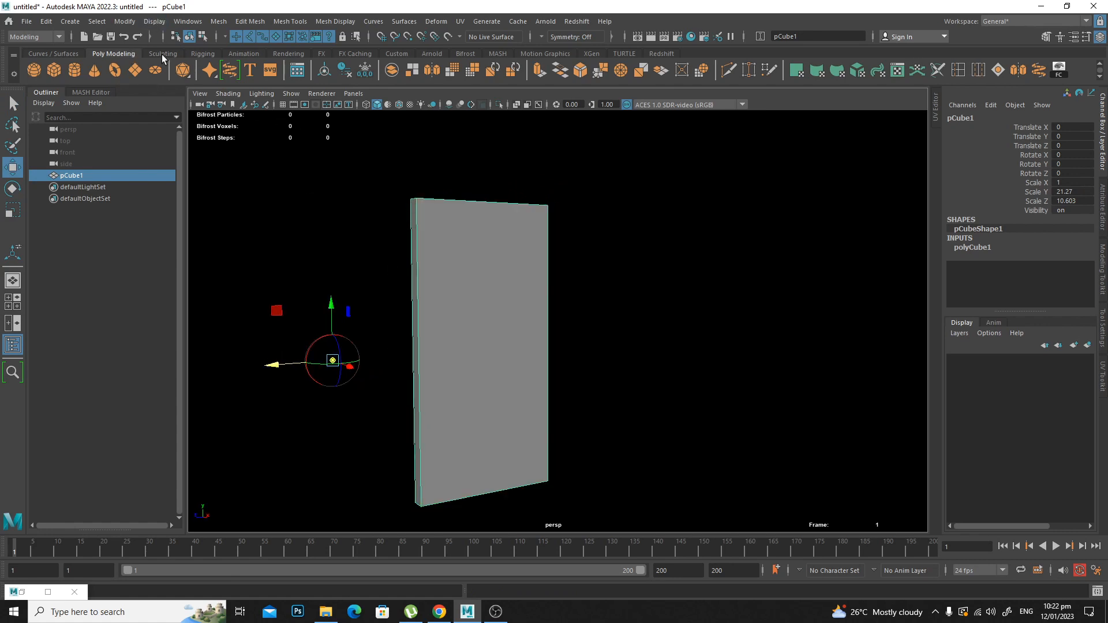
pyautogui.click(126, 22)
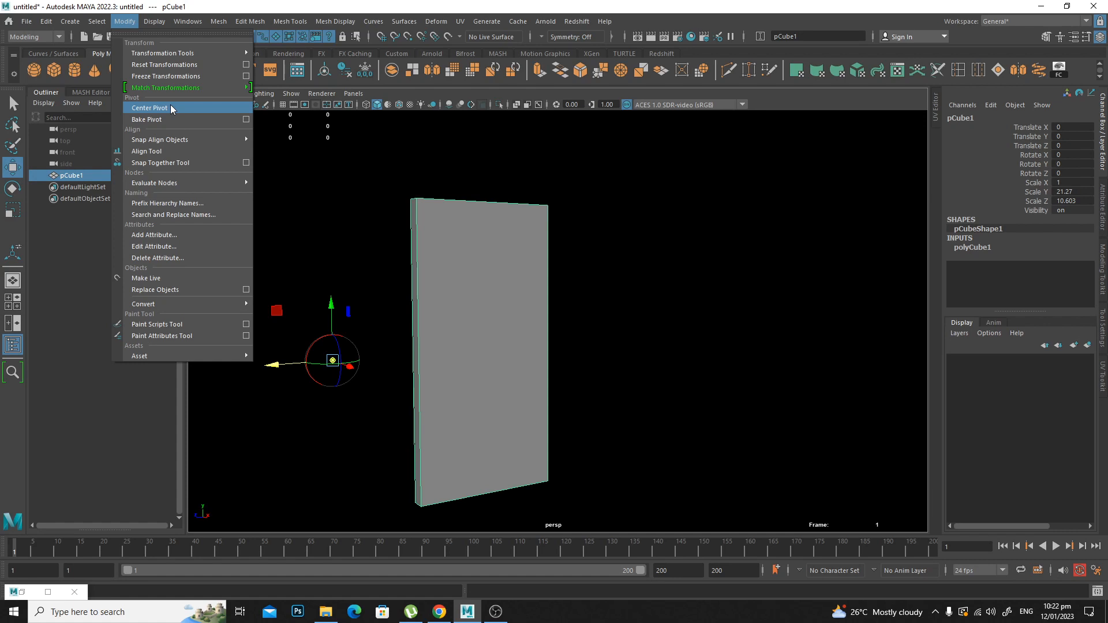
pyautogui.press('d')
# Make the slab irregular by pulling one side's upper corner vertices outward and lower corner vertices downward, returning to object mode.
pyautogui.moveTo(469, 255)
pyautogui.mouseDown()
pyautogui.moveTo(435, 247)
pyautogui.moveTo(466, 253)
pyautogui.mouseUp()
pyautogui.moveTo(466, 254); pyautogui.dragTo(440, 258, button='right')
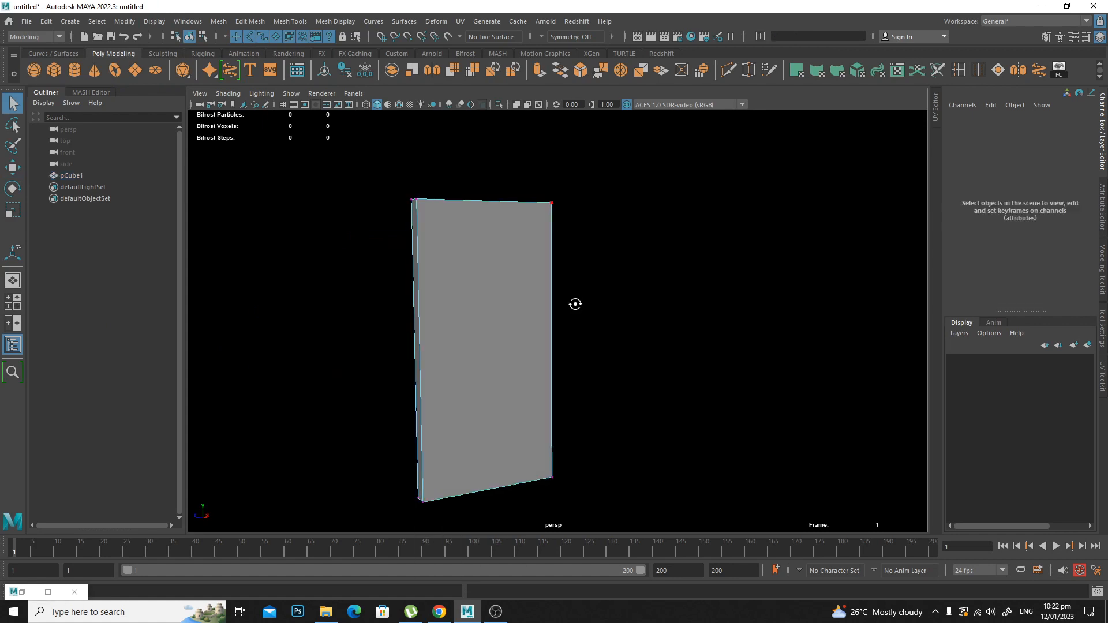
pyautogui.moveTo(545, 205); pyautogui.dragTo(612, 254)
pyautogui.press('w')
pyautogui.moveTo(515, 212); pyautogui.dragTo(705, 265)
pyautogui.moveTo(664, 400); pyautogui.dragTo(534, 528)
pyautogui.moveTo(572, 430); pyautogui.dragTo(571, 566)
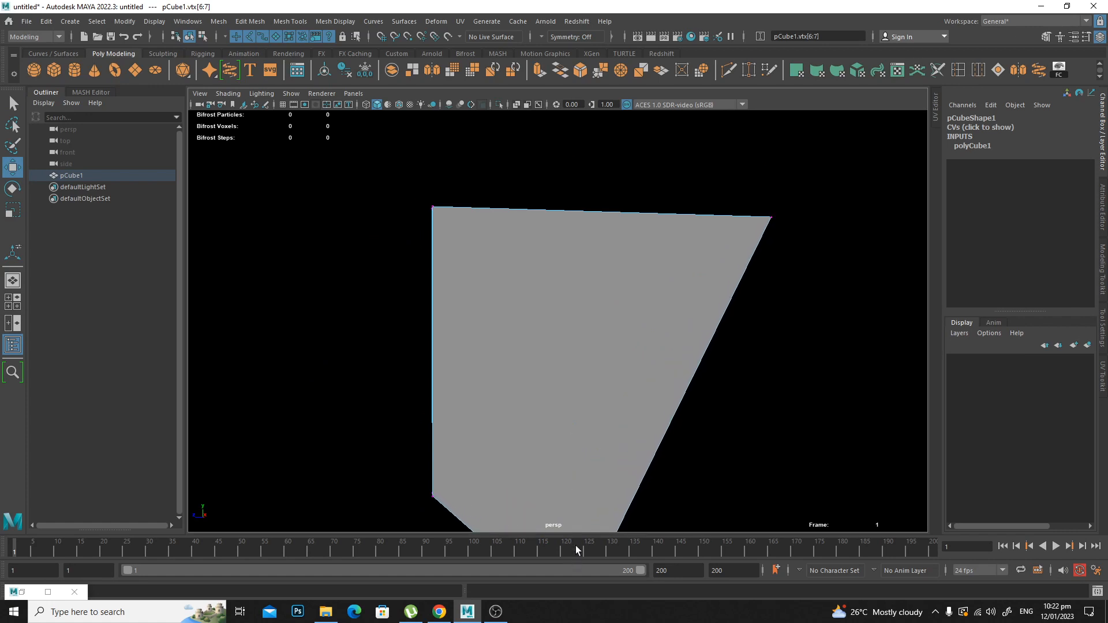
pyautogui.press('q')
pyautogui.moveTo(559, 294); pyautogui.dragTo(611, 279, button='right')
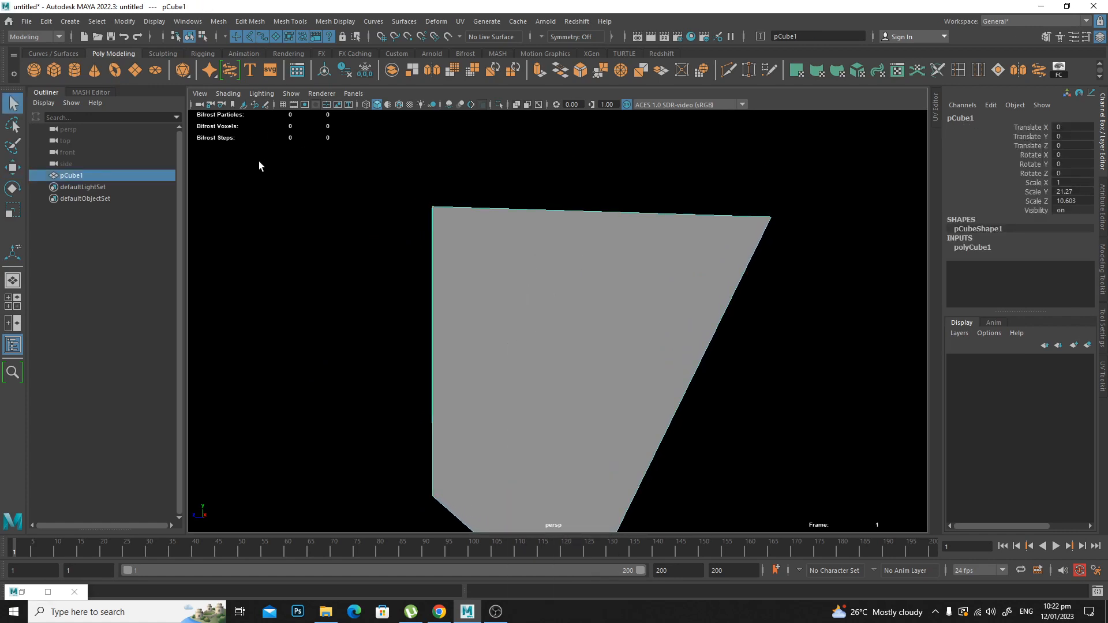
# Apply Center Pivot to the irregular slab to bring its off-side pivot back to the middle.
pyautogui.press('w')
pyautogui.click(129, 24)
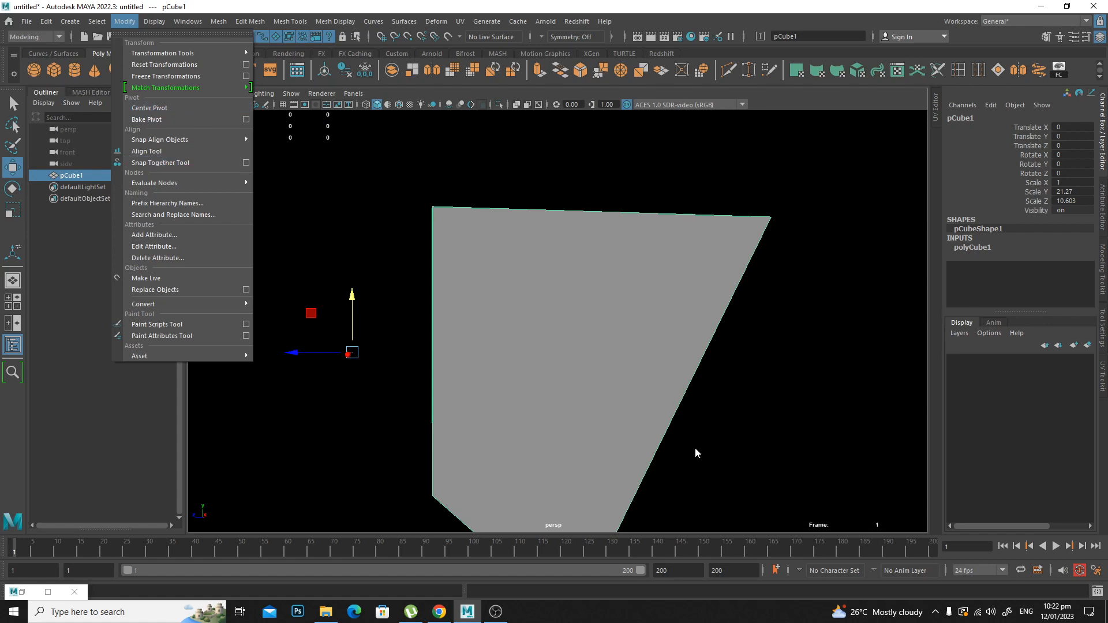
pyautogui.click(168, 108)
pyautogui.keyDown('alt'); pyautogui.moveTo(606, 407); pyautogui.dragTo(557, 382); pyautogui.keyUp('alt')
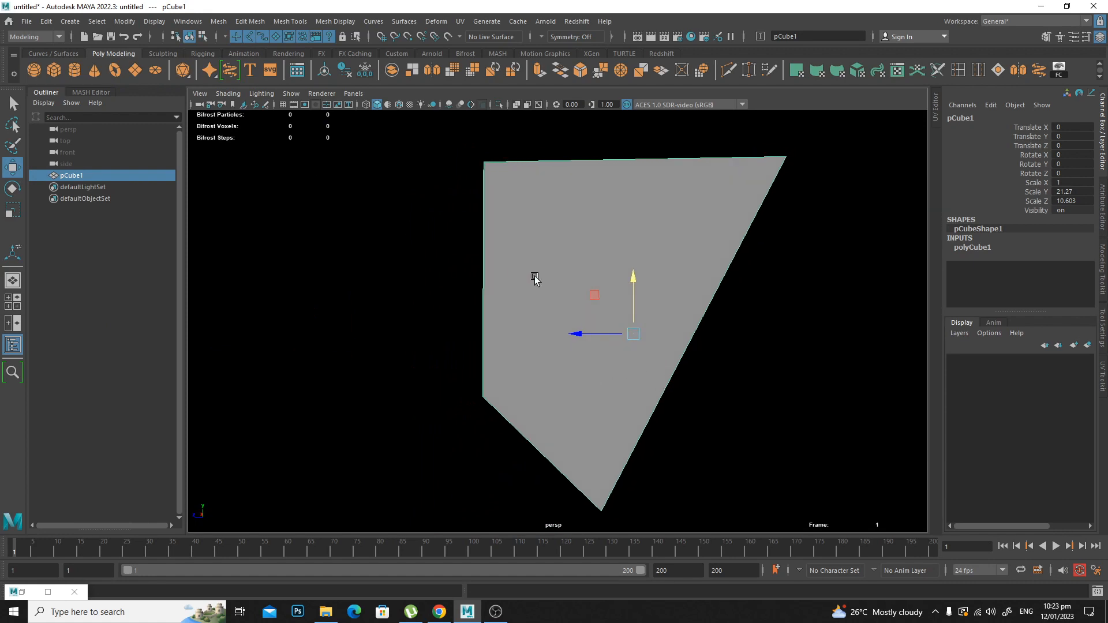
# Select the irregular slab and delete it from the scene.
pyautogui.keyDown('alt'); pyautogui.moveTo(535, 279); pyautogui.dragTo(548, 248); pyautogui.keyUp('alt')
pyautogui.press('q')
pyautogui.moveTo(439, 271); pyautogui.dragTo(473, 282)
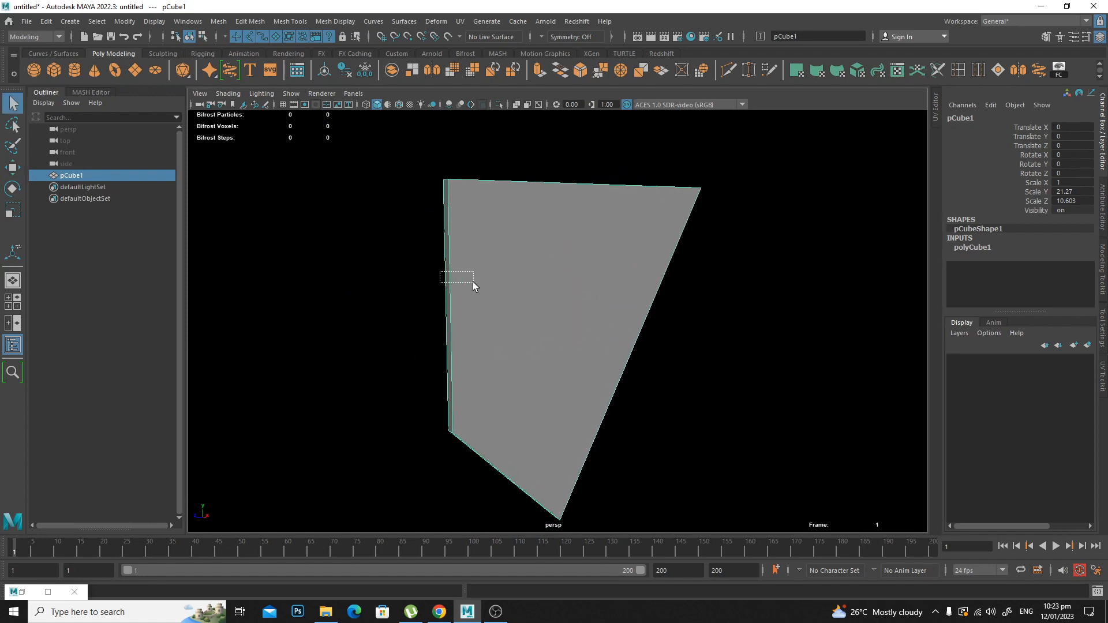
pyautogui.press('Delete')
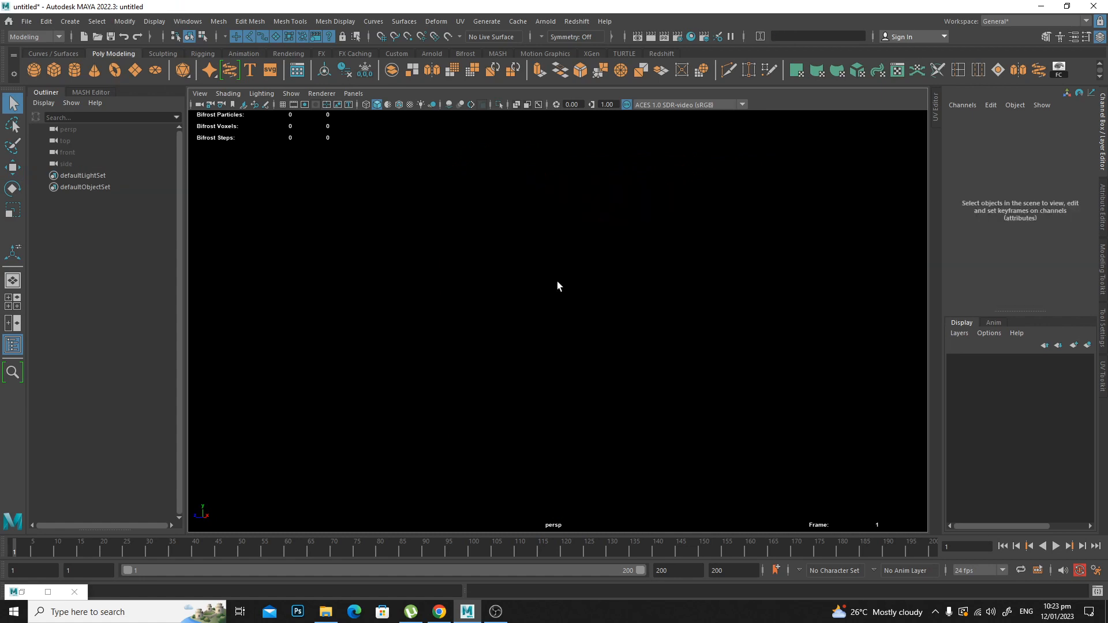
# Create a polygon cube and scale it into a slim plank with Scale X about 0.125, Y about 2.42 and Z about 0.256.
pyautogui.moveTo(557, 282)
pyautogui.keyDown('alt'); pyautogui.mouseDown()
pyautogui.moveTo(540, 287)
pyautogui.moveTo(569, 280)
pyautogui.mouseUp(); pyautogui.keyUp('alt')
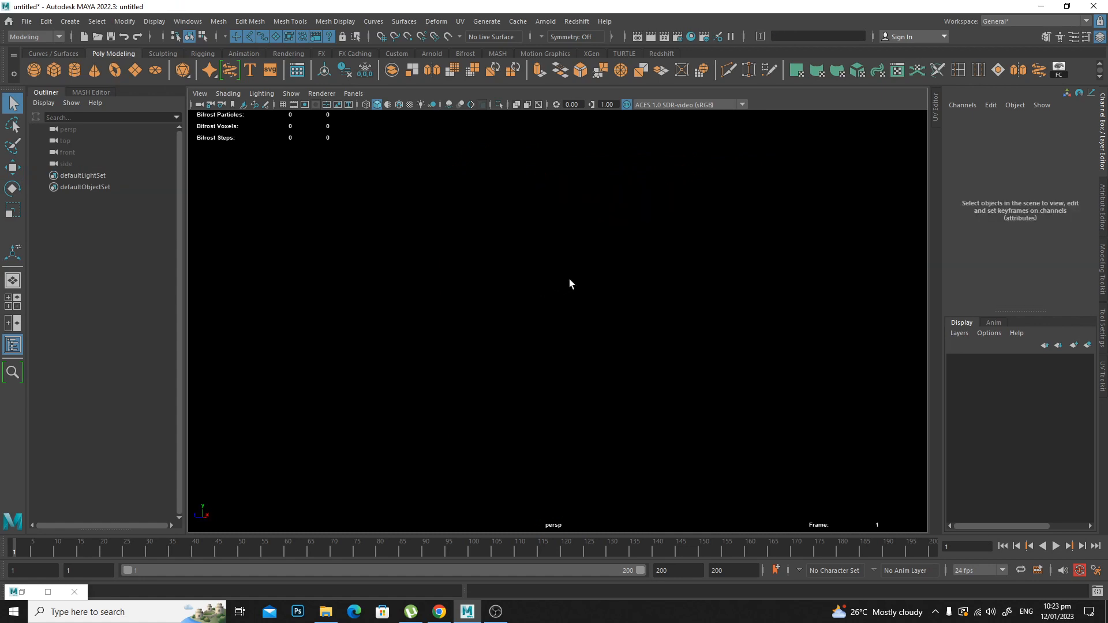
pyautogui.click(53, 69)
pyautogui.press('f')
pyautogui.keyDown('alt'); pyautogui.moveTo(587, 362); pyautogui.dragTo(605, 354); pyautogui.keyUp('alt')
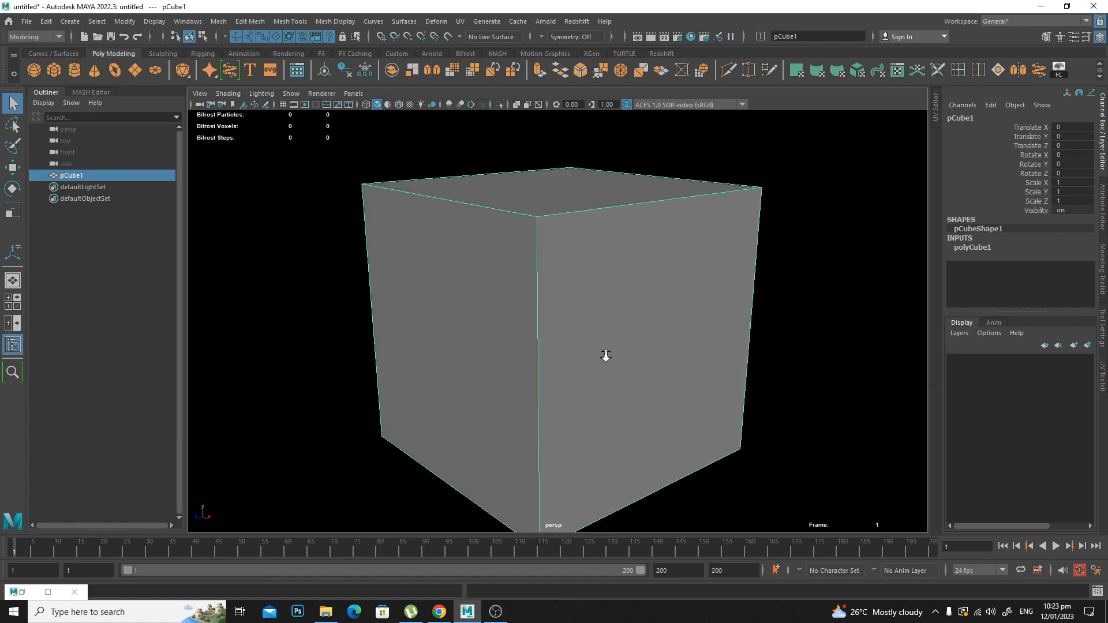
pyautogui.scroll(-3, 605, 354)
pyautogui.press('r')
pyautogui.moveTo(557, 322); pyautogui.dragTo(452, 331)
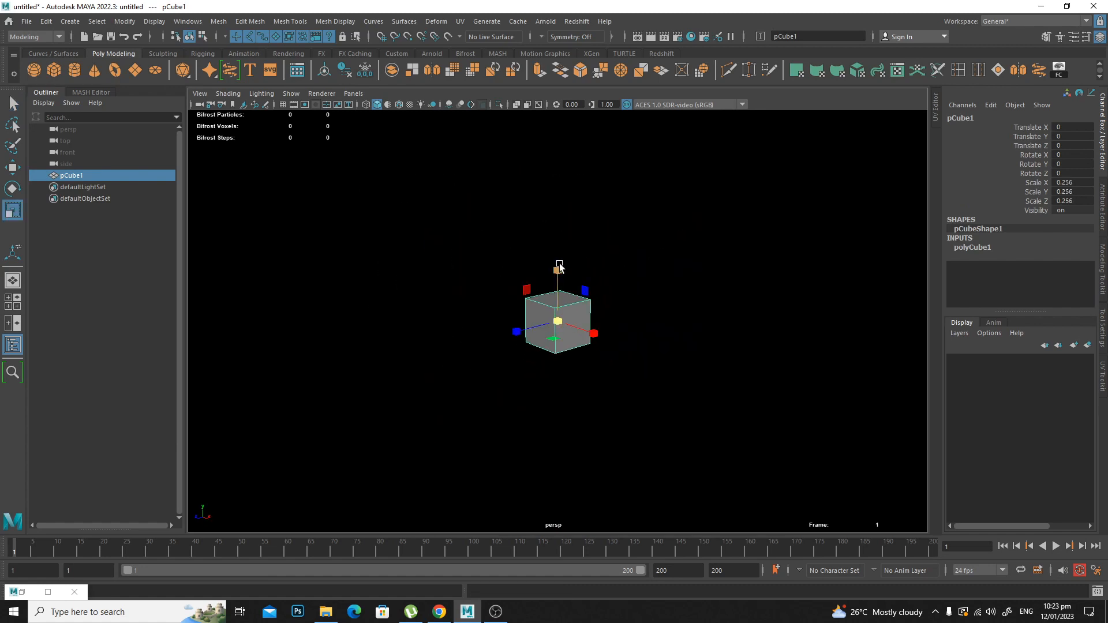
pyautogui.moveTo(558, 277); pyautogui.dragTo(719, 168)
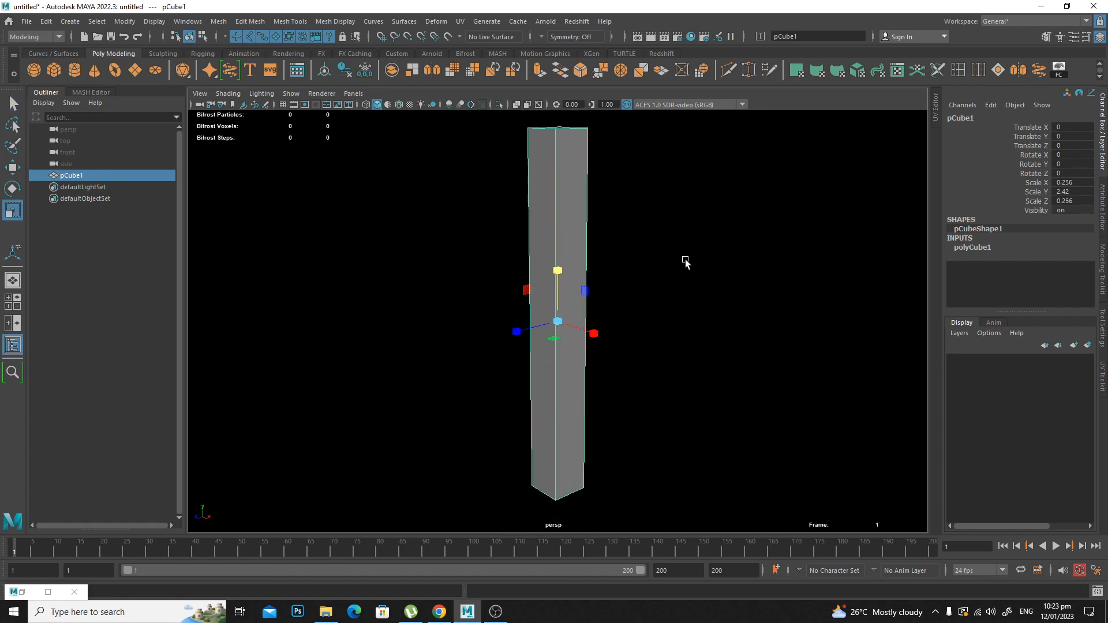
pyautogui.keyDown('alt'); pyautogui.moveTo(685, 260); pyautogui.dragTo(495, 349); pyautogui.keyUp('alt')
# Set the plank's Subdivisions Depth to 2.
pyautogui.click(988, 249)
pyautogui.click(1029, 302)
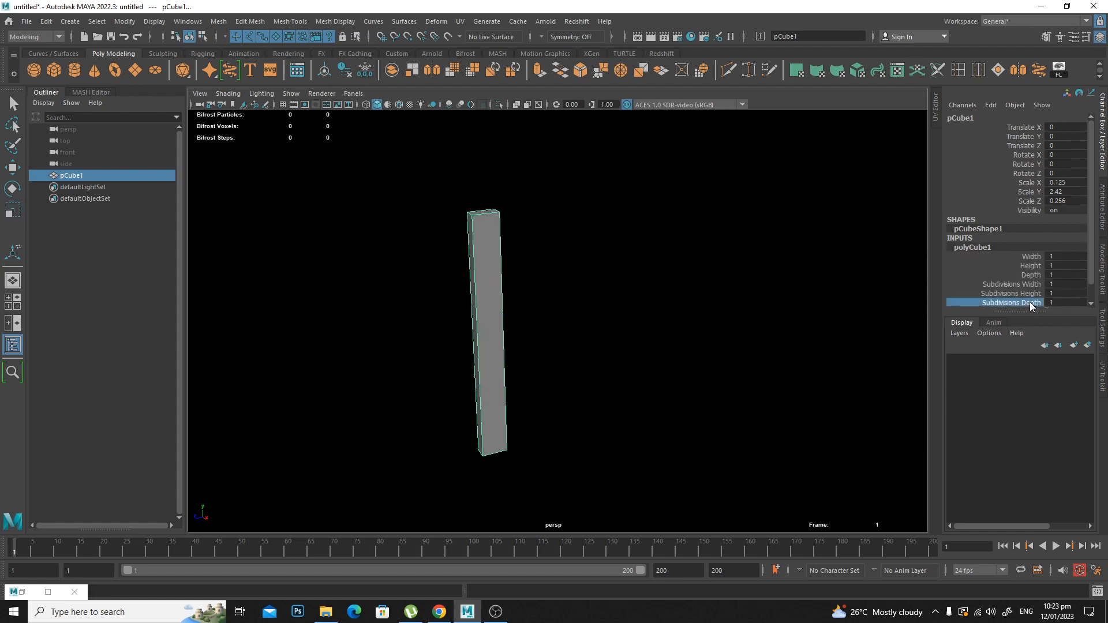
pyautogui.moveTo(722, 265); pyautogui.dragTo(664, 331, button='middle')
pyautogui.scroll(2, 659, 337)
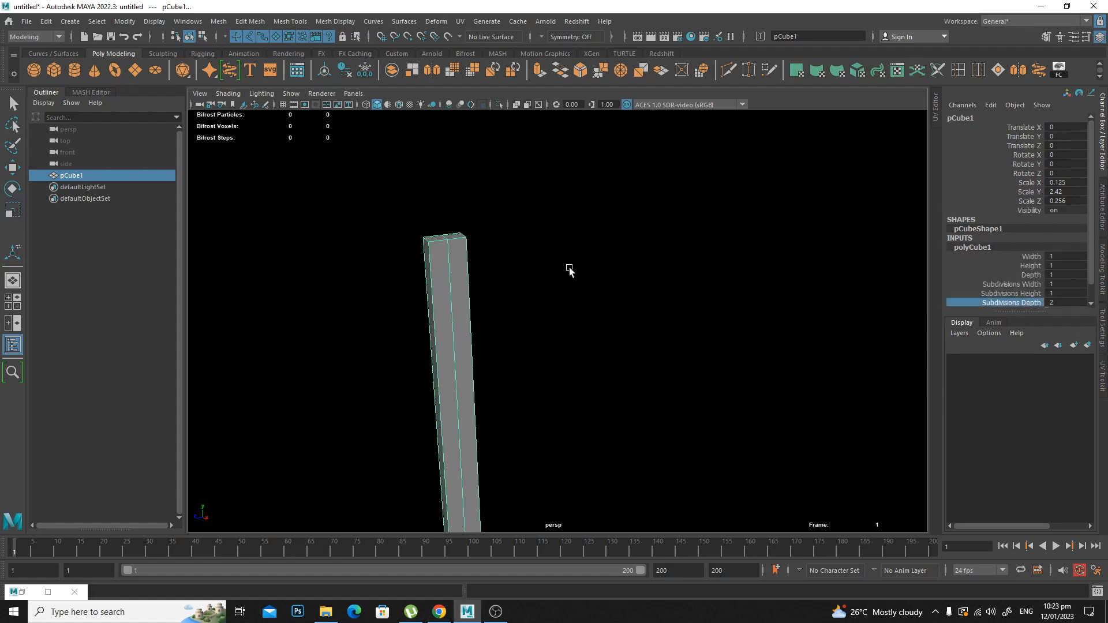
# Reshape the plank's top end into a centred point like a fence picket, and reselect the plank in object mode.
pyautogui.press('q')
pyautogui.moveTo(444, 244); pyautogui.dragTo(415, 222, button='right')
pyautogui.moveTo(416, 223); pyautogui.dragTo(444, 167)
pyautogui.press('w')
pyautogui.hotkey('ctrl', 'z')
pyautogui.press('q')
pyautogui.moveTo(451, 226); pyautogui.dragTo(467, 211, button='right')
pyautogui.click(640, 278)
pyautogui.keyDown('alt'); pyautogui.moveTo(639, 279); pyautogui.dragTo(580, 304); pyautogui.keyUp('alt')
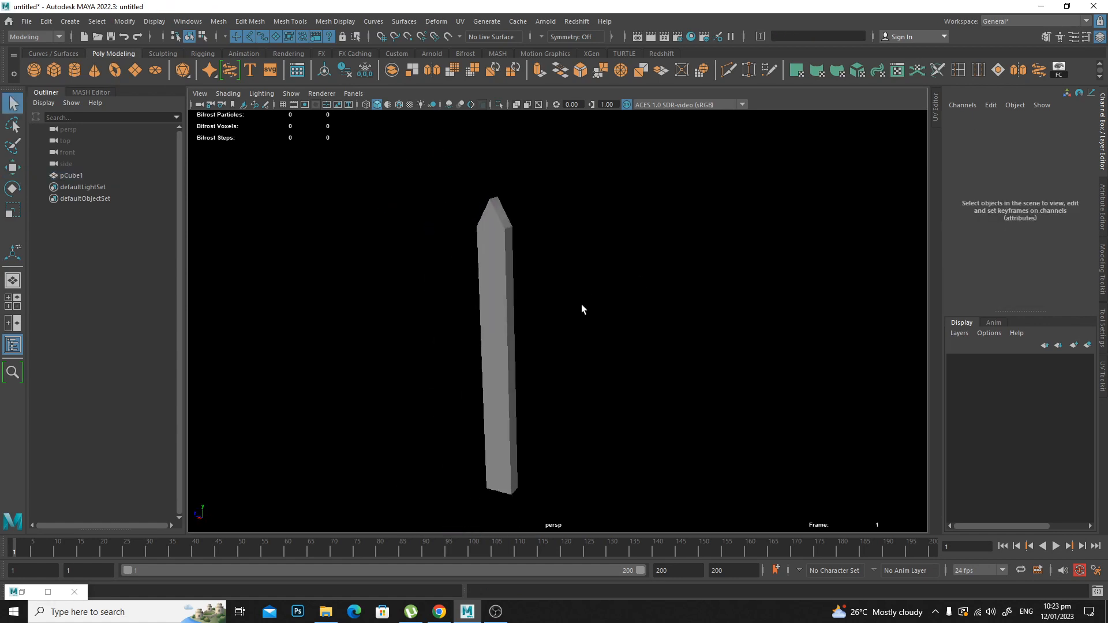
pyautogui.keyDown('alt'); pyautogui.moveTo(448, 297); pyautogui.dragTo(501, 311); pyautogui.keyUp('alt')
pyautogui.click(454, 292)
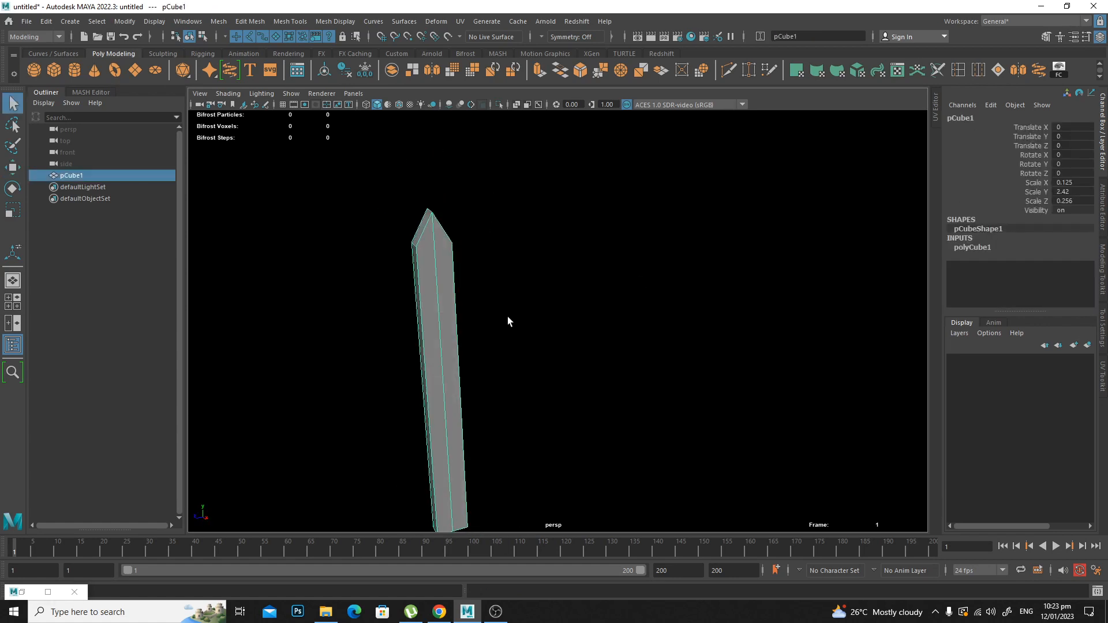
pyautogui.keyDown('alt'); pyautogui.moveTo(514, 327); pyautogui.dragTo(466, 292, button='middle'); pyautogui.keyUp('alt')
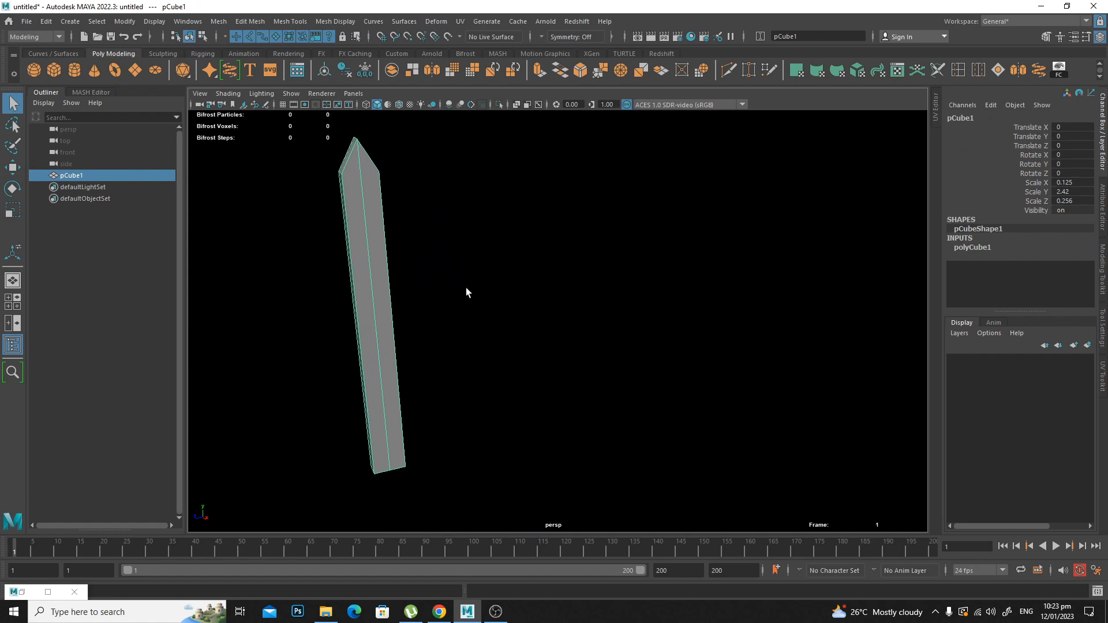
pyautogui.hotkey('ctrl', 'd')
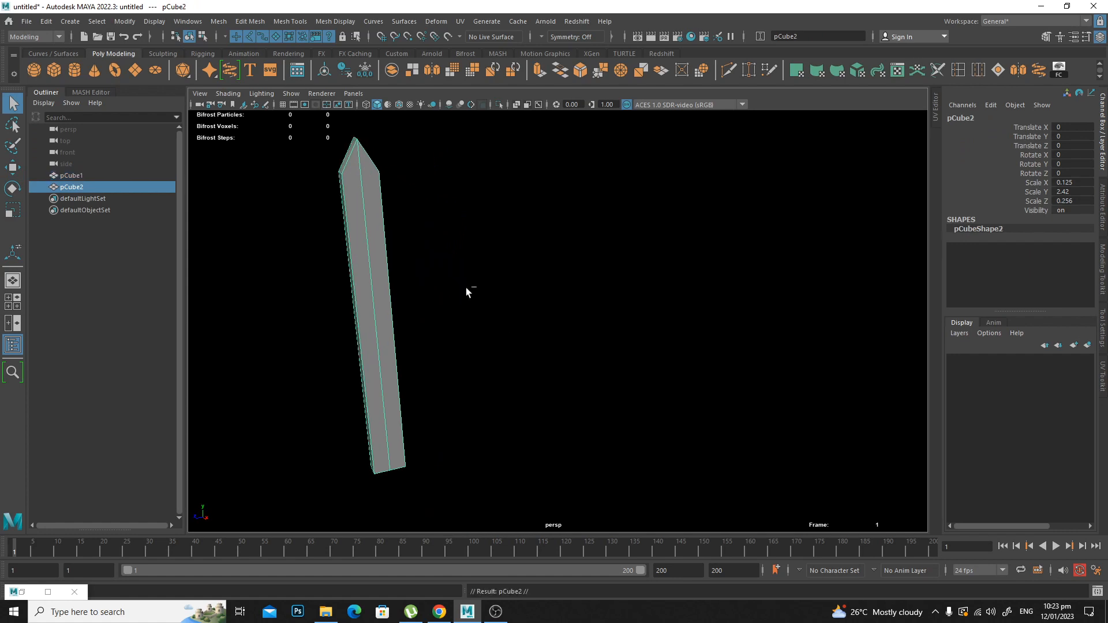
pyautogui.press('w')
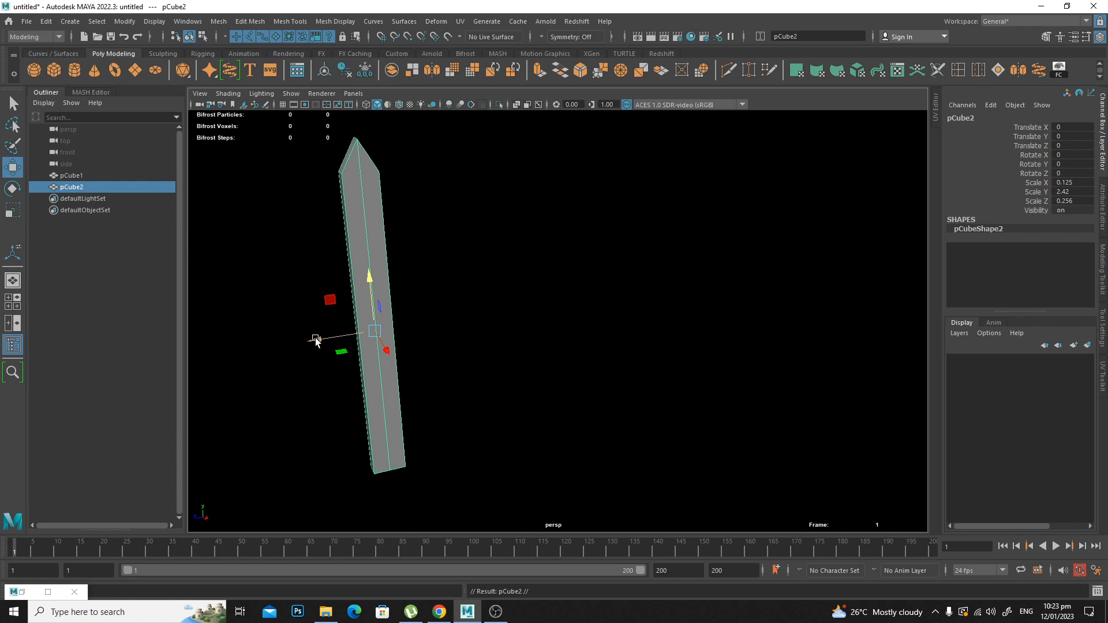
pyautogui.press('Delete')
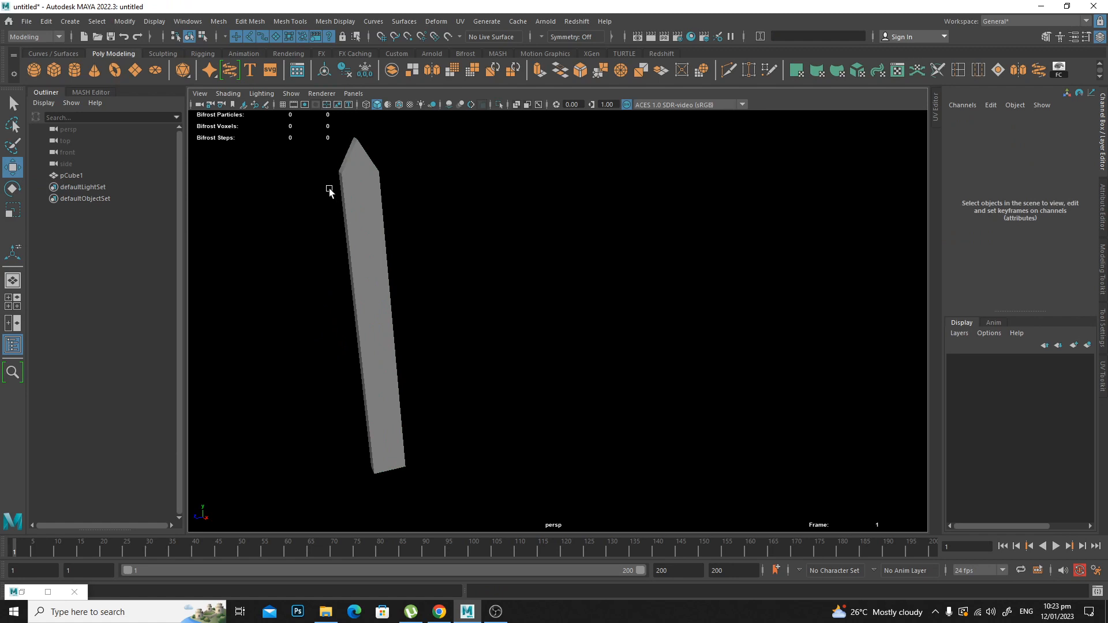
# Duplicate the pointed plank and move the copy beside it to Translate Z -0.334.
pyautogui.moveTo(329, 188); pyautogui.dragTo(381, 219)
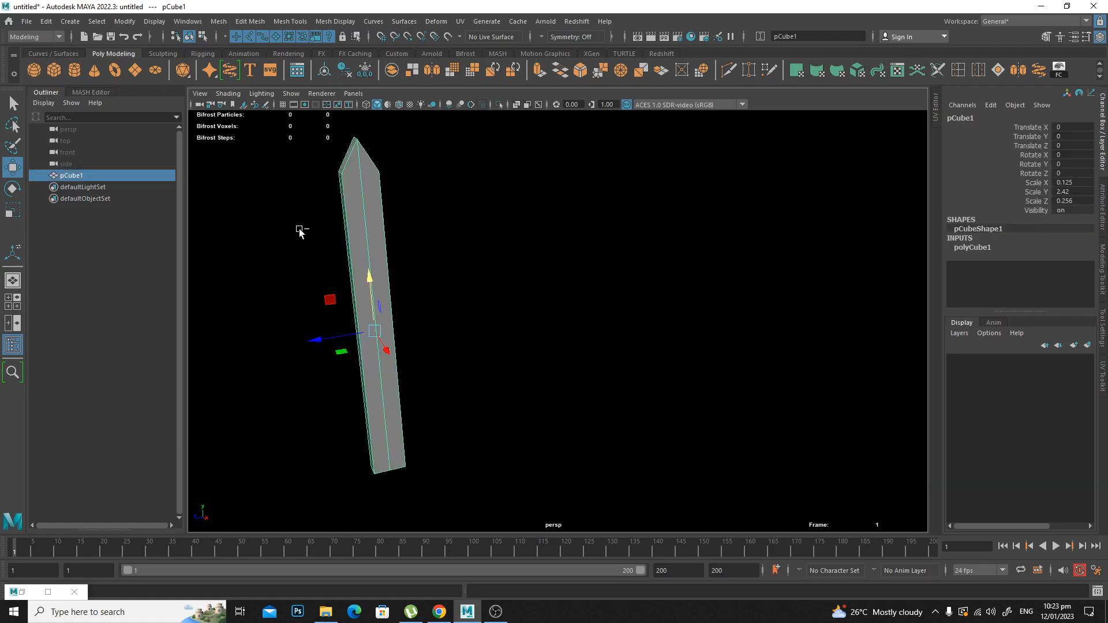
pyautogui.moveTo(50, 178); pyautogui.dragTo(71, 183)
pyautogui.hotkey('ctrl', 'd')
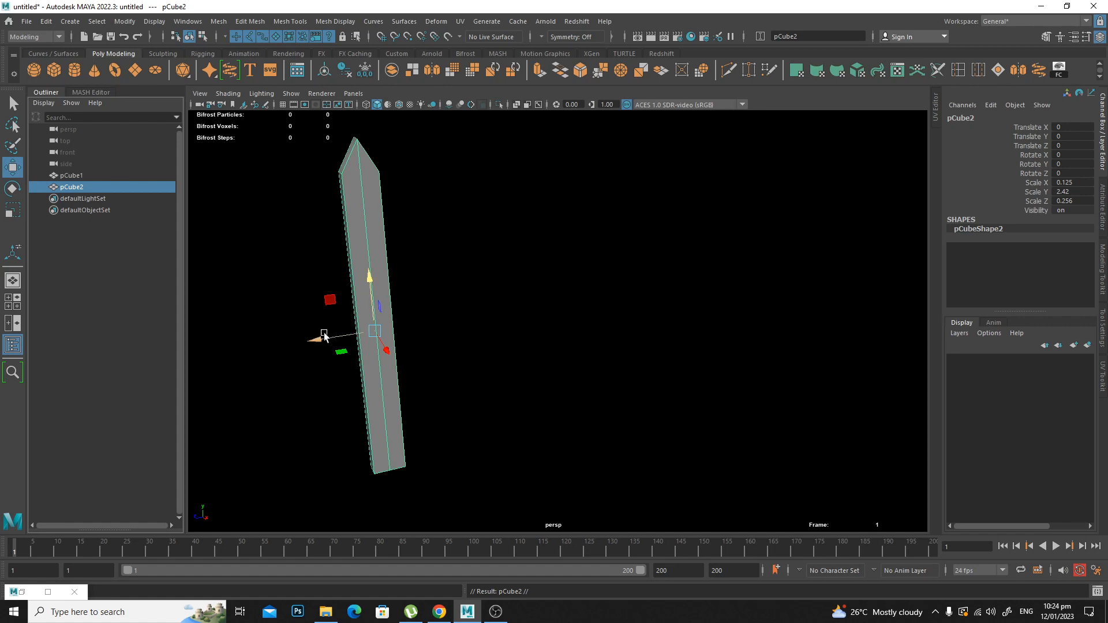
pyautogui.moveTo(318, 339); pyautogui.dragTo(361, 335)
pyautogui.keyDown('alt'); pyautogui.moveTo(474, 360); pyautogui.dragTo(451, 355); pyautogui.keyUp('alt')
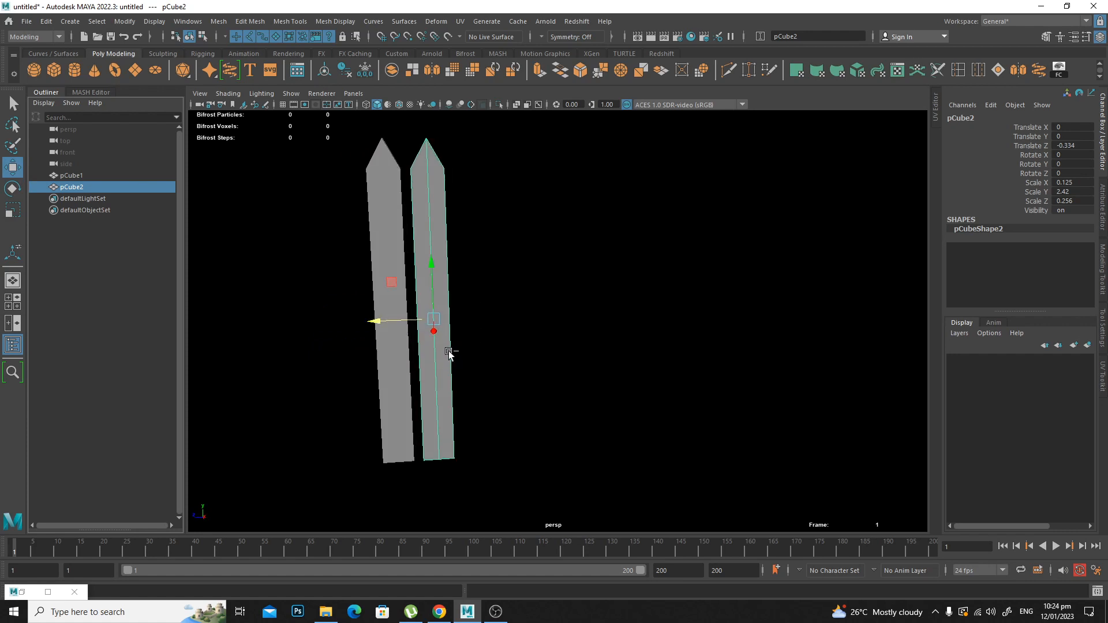
# Duplicate and offset three more planks along Z to form a row of five pickets, placing the last at Translate Z -1.415.
pyautogui.hotkey('ctrl', 'd')
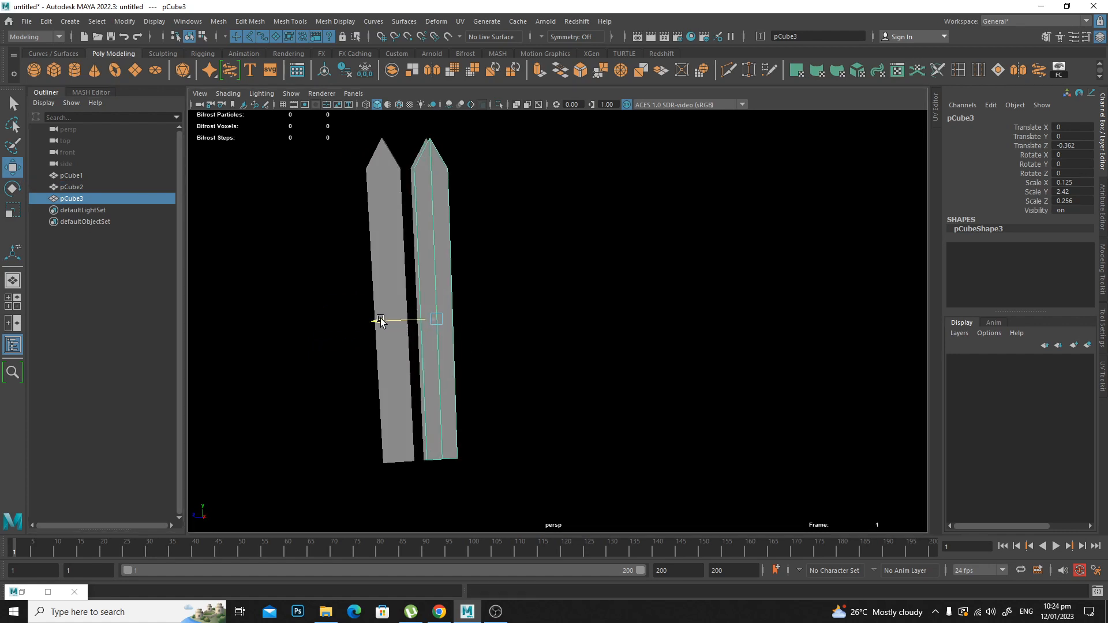
pyautogui.moveTo(378, 322); pyautogui.dragTo(508, 354)
pyautogui.hotkey('ctrl', 'd')
pyautogui.hotkey('ctrl', 'd')
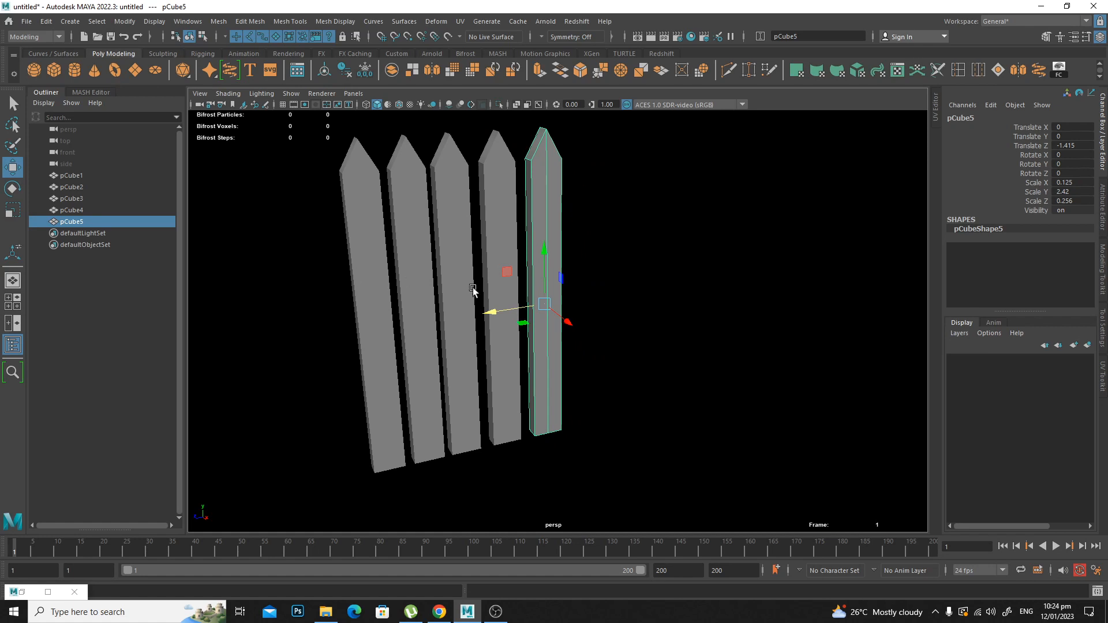
pyautogui.keyDown('alt'); pyautogui.moveTo(542, 317); pyautogui.dragTo(626, 344); pyautogui.keyUp('alt')
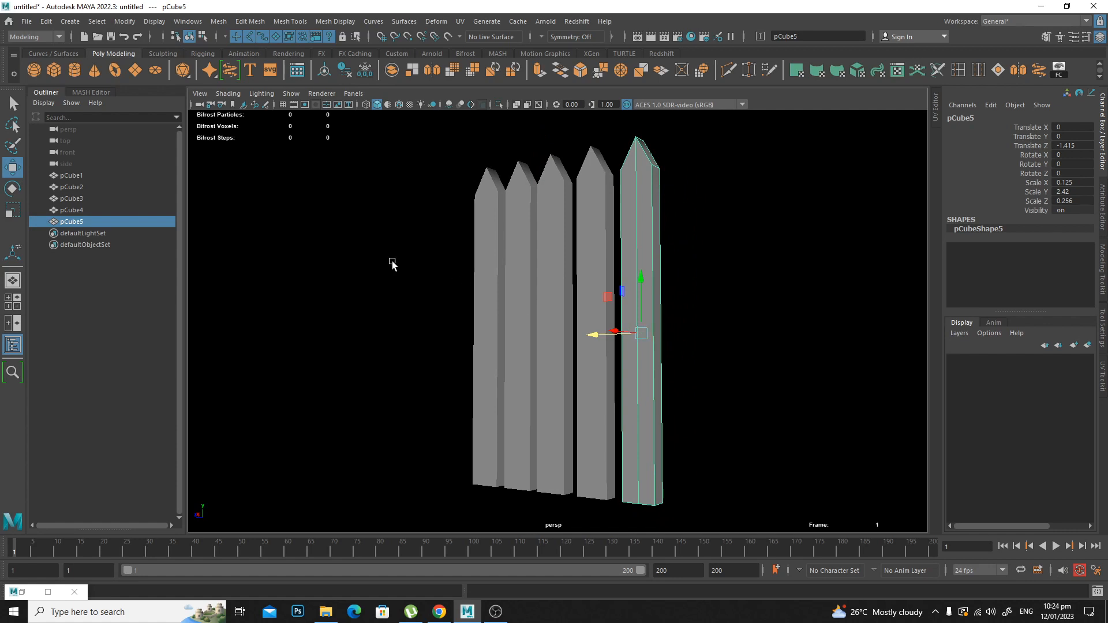
# Open the Duplicate Special options and place the heightened window beside the fence, clear of the planks.
pyautogui.click(48, 23)
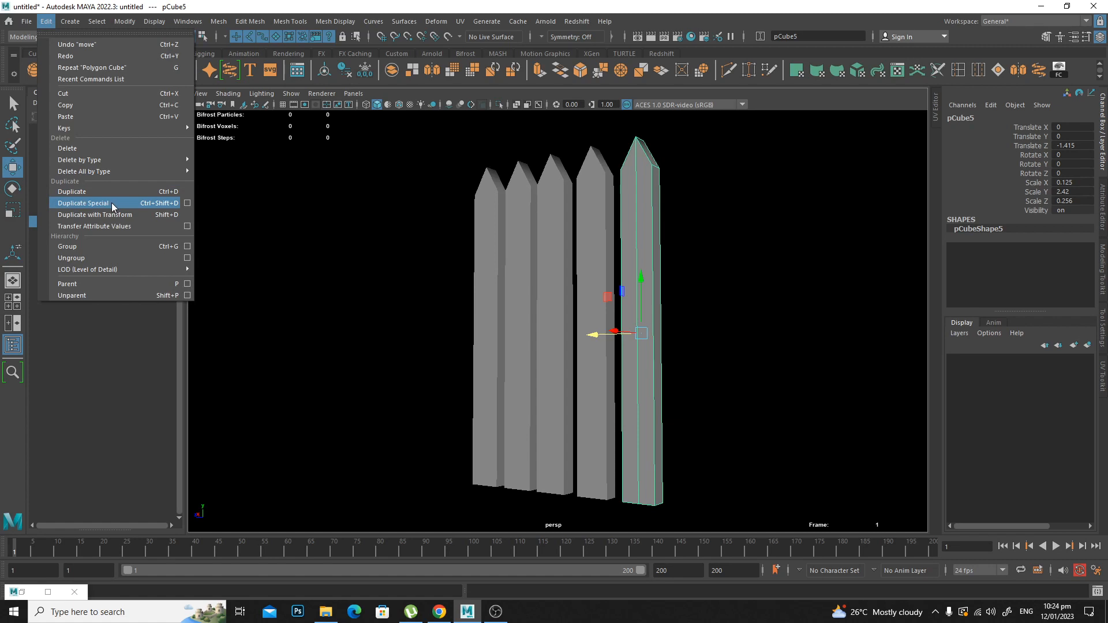
pyautogui.click(188, 204)
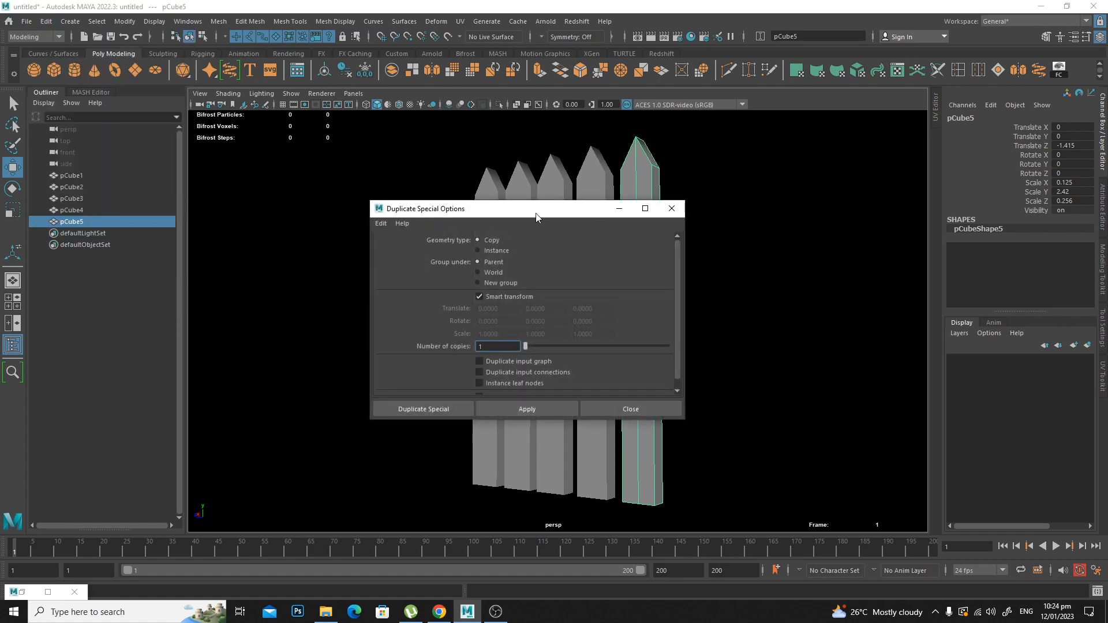
pyautogui.moveTo(536, 217); pyautogui.dragTo(777, 189)
pyautogui.keyDown('alt'); pyautogui.moveTo(469, 250); pyautogui.dragTo(363, 257, button='middle'); pyautogui.keyUp('alt')
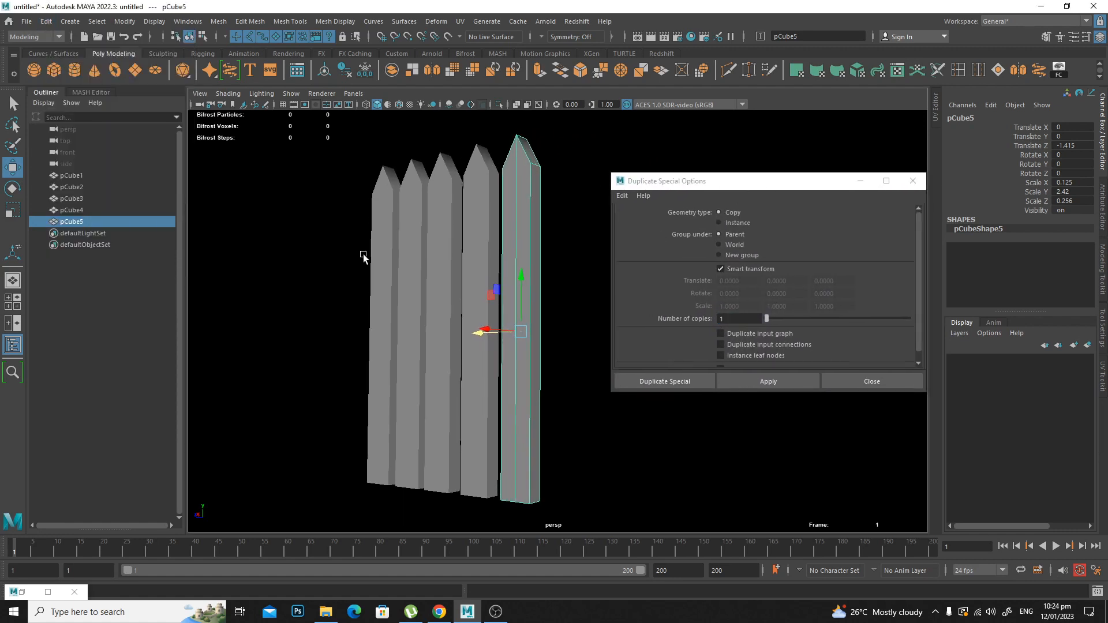
pyautogui.keyDown('alt'); pyautogui.moveTo(363, 257); pyautogui.dragTo(437, 289); pyautogui.keyUp('alt')
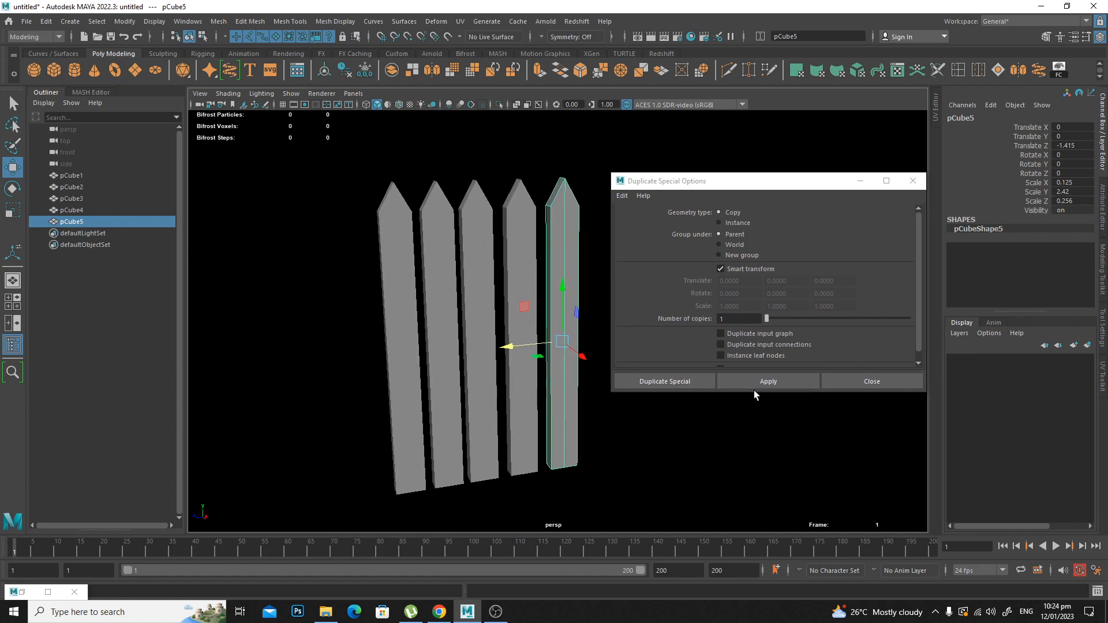
pyautogui.moveTo(816, 394); pyautogui.dragTo(813, 451)
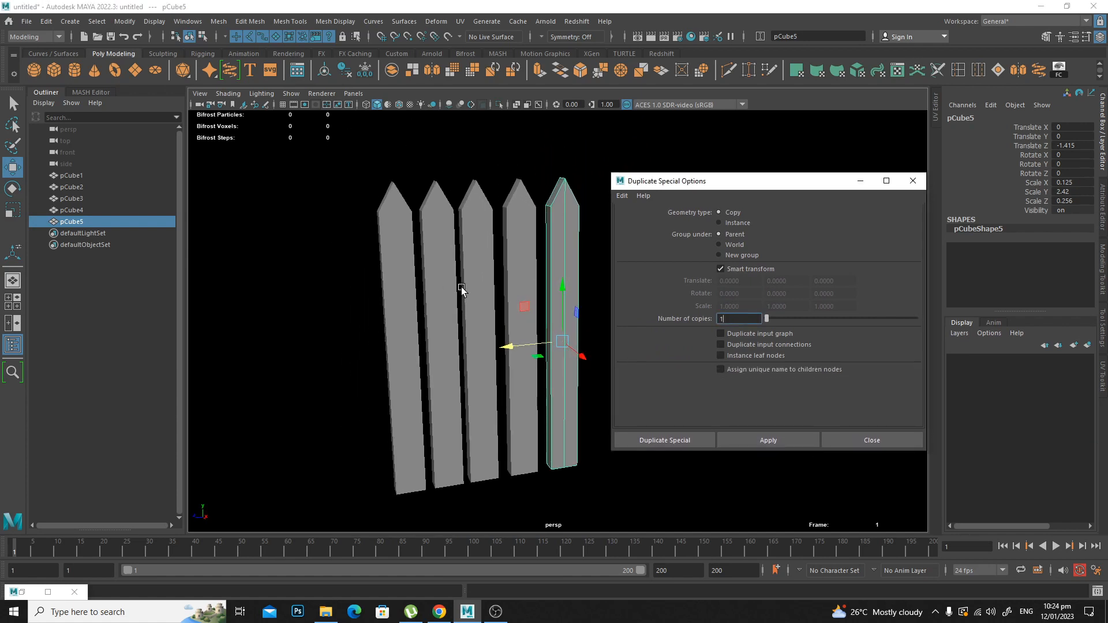
pyautogui.keyDown('alt'); pyautogui.moveTo(461, 290); pyautogui.dragTo(392, 293, button='middle'); pyautogui.keyUp('alt')
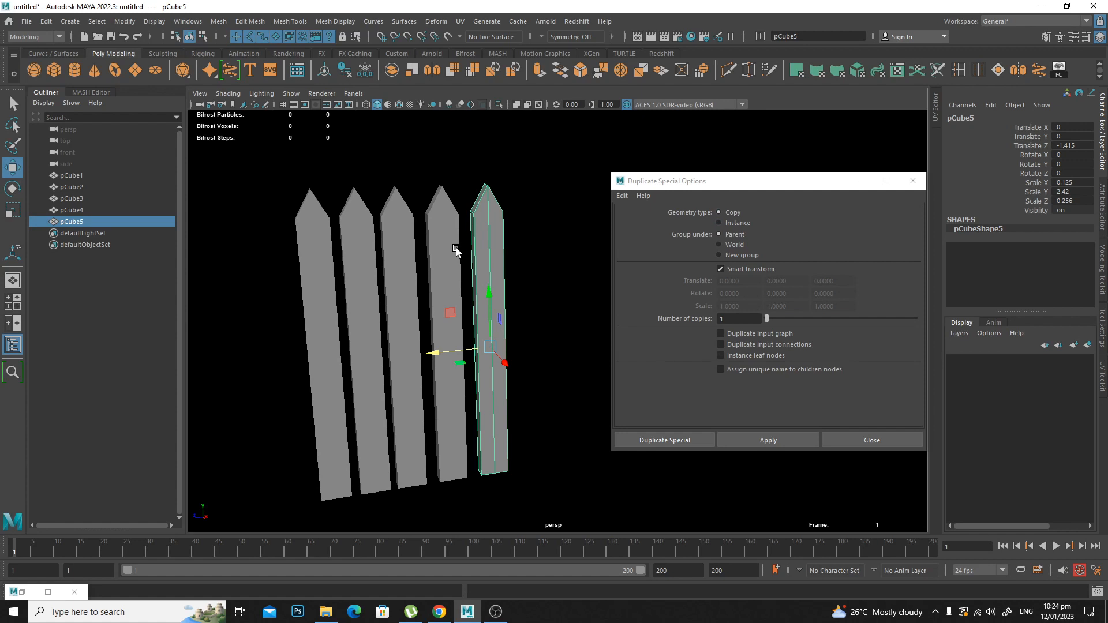
# Try adjusting the height of the tip vertices on the last plank of the row.
pyautogui.moveTo(514, 197); pyautogui.dragTo(354, 249)
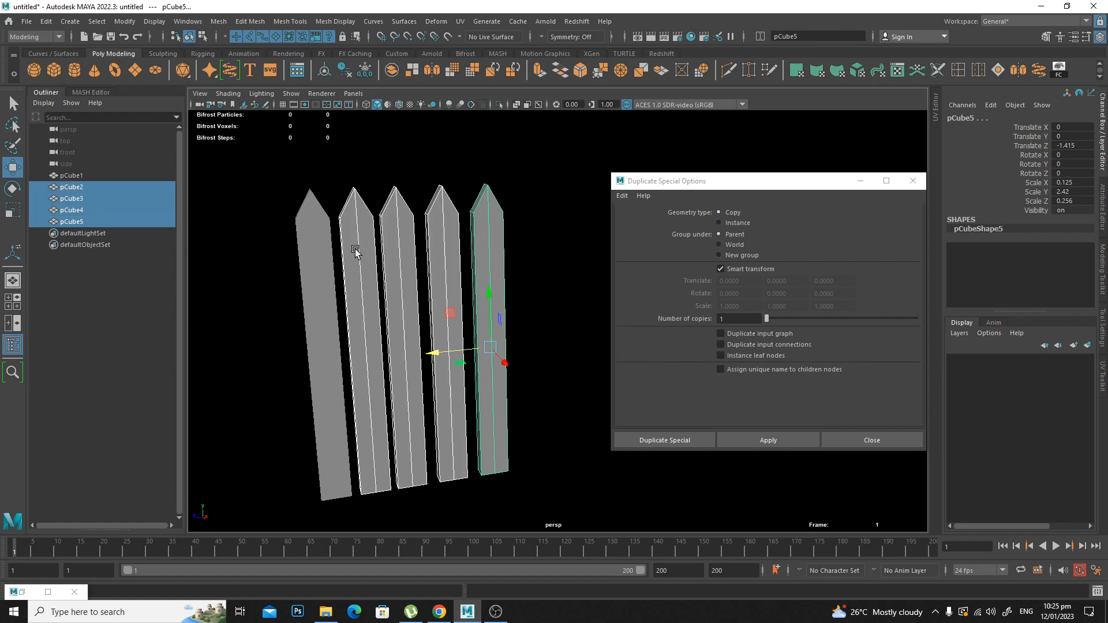
pyautogui.click(488, 214)
pyautogui.moveTo(490, 205); pyautogui.dragTo(445, 200, button='right')
pyautogui.click(489, 171)
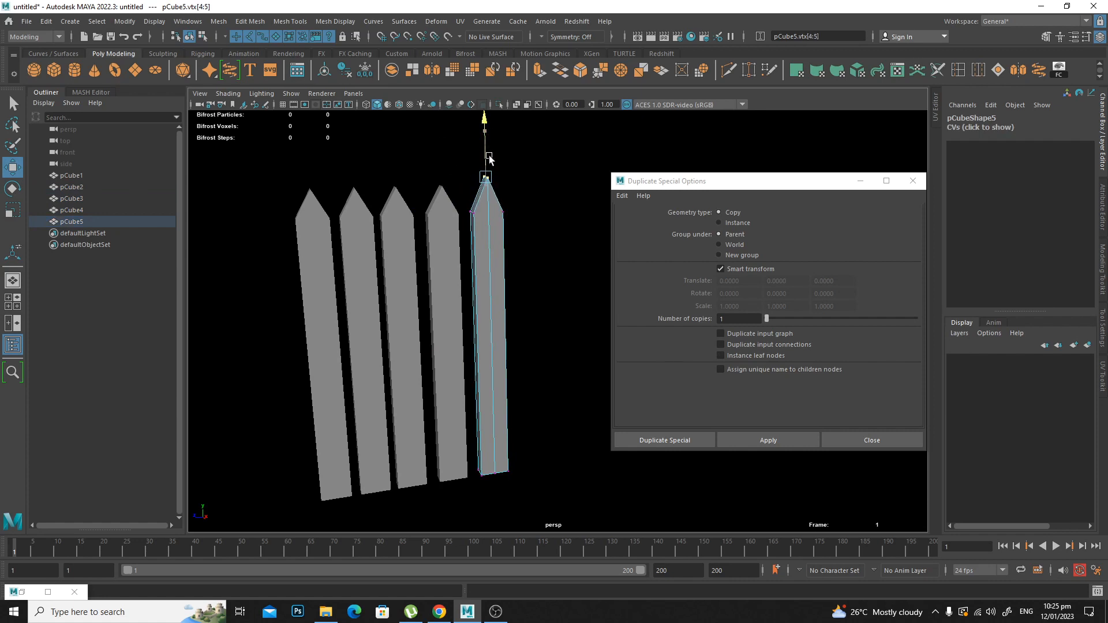
pyautogui.moveTo(489, 159); pyautogui.dragTo(487, 165)
# Move one pair of shoulder vertices on the fourth plank inward and down to make its top asymmetrical.
pyautogui.click(445, 224)
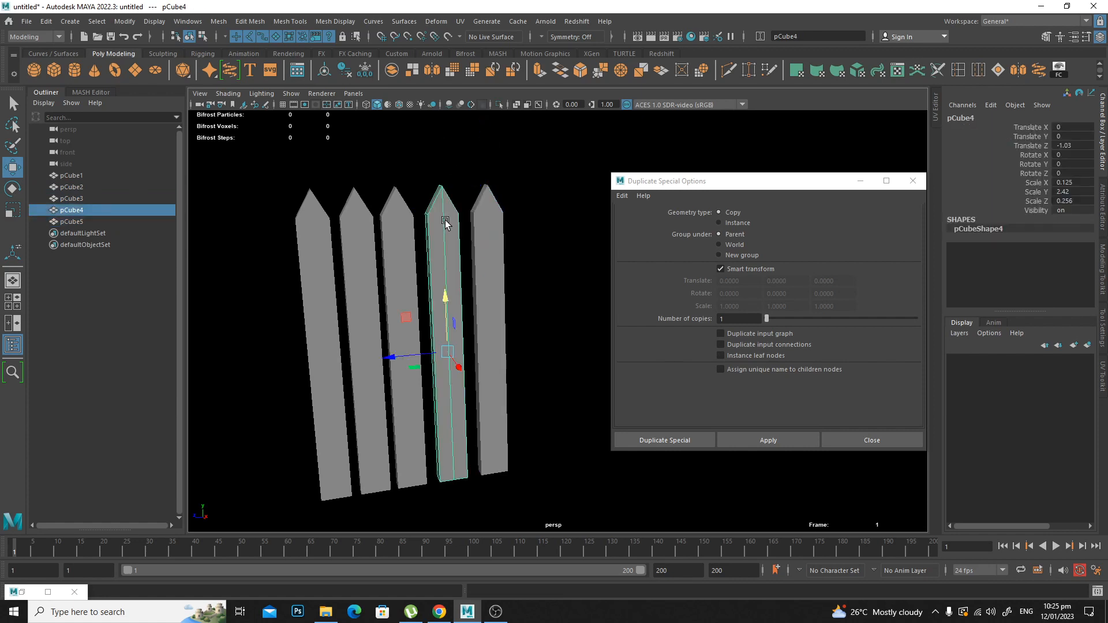
pyautogui.moveTo(445, 224); pyautogui.dragTo(404, 218, button='right')
pyautogui.click(441, 187)
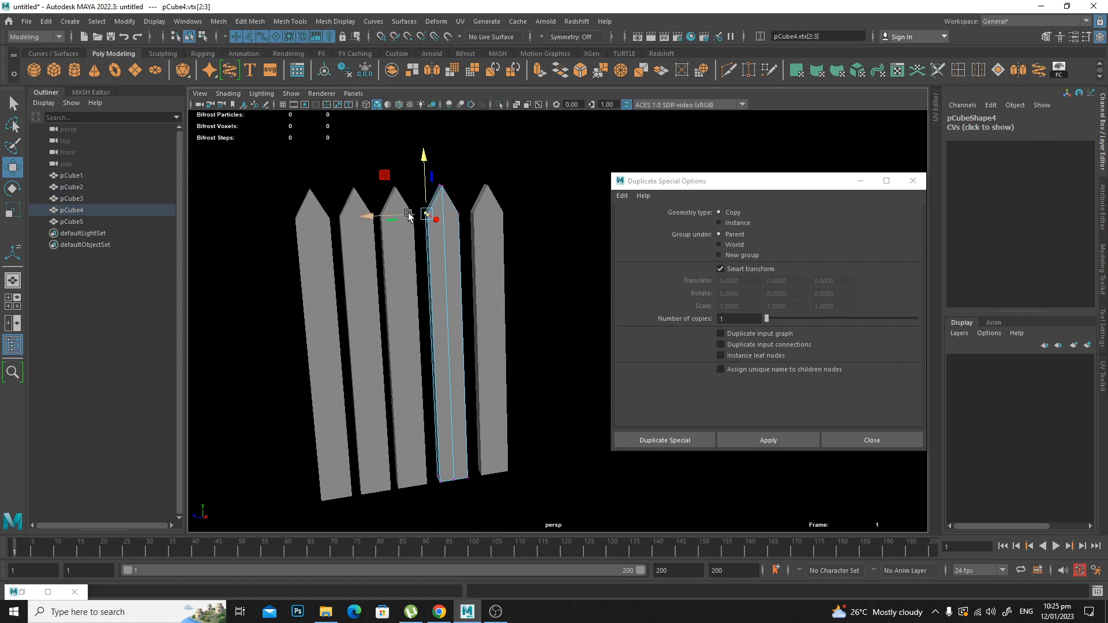
pyautogui.moveTo(389, 215); pyautogui.dragTo(398, 216)
pyautogui.moveTo(432, 171); pyautogui.dragTo(436, 210)
# Lower the tip vertices of the middle plank to flatten its point.
pyautogui.press('q')
pyautogui.moveTo(392, 217); pyautogui.dragTo(349, 215, button='right')
pyautogui.click(394, 182)
pyautogui.press('w')
pyautogui.moveTo(394, 166); pyautogui.dragTo(395, 193)
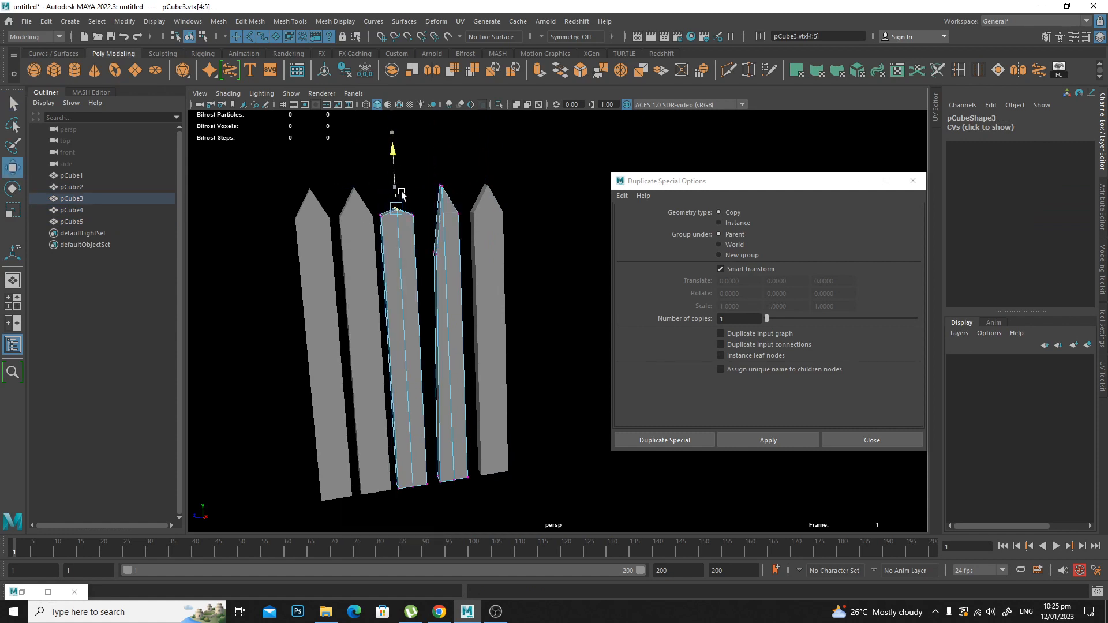
# Return to object mode and delete the four duplicated planks, keeping only the original.
pyautogui.press('q')
pyautogui.moveTo(453, 209); pyautogui.dragTo(502, 185, button='right')
pyautogui.moveTo(530, 191); pyautogui.dragTo(361, 298)
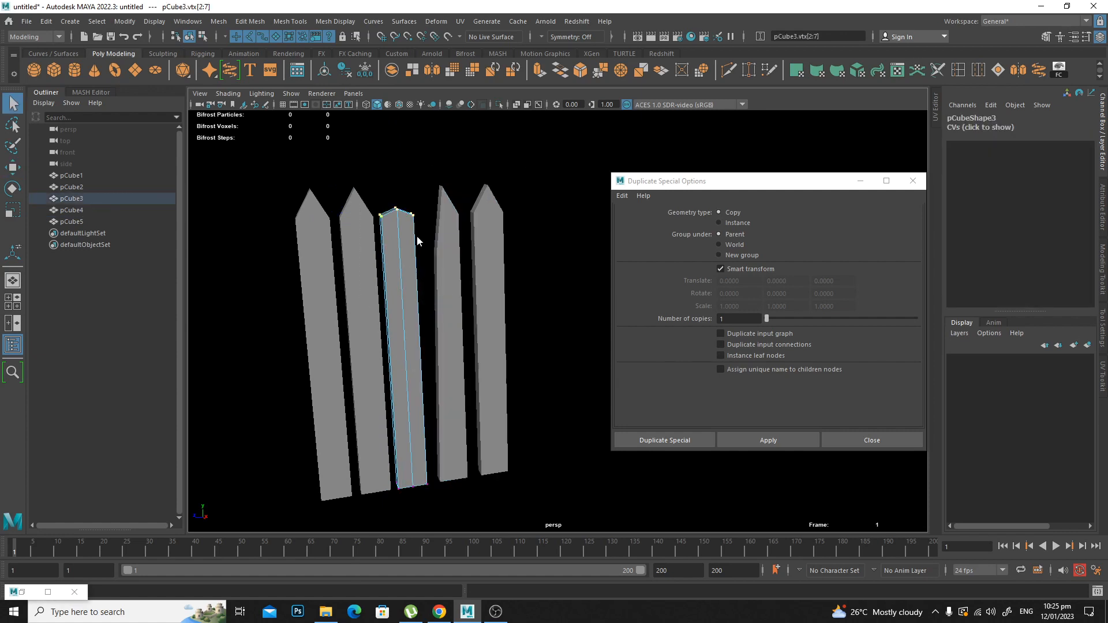
pyautogui.moveTo(420, 237); pyautogui.dragTo(465, 216, button='right')
pyautogui.moveTo(575, 189); pyautogui.dragTo(355, 314)
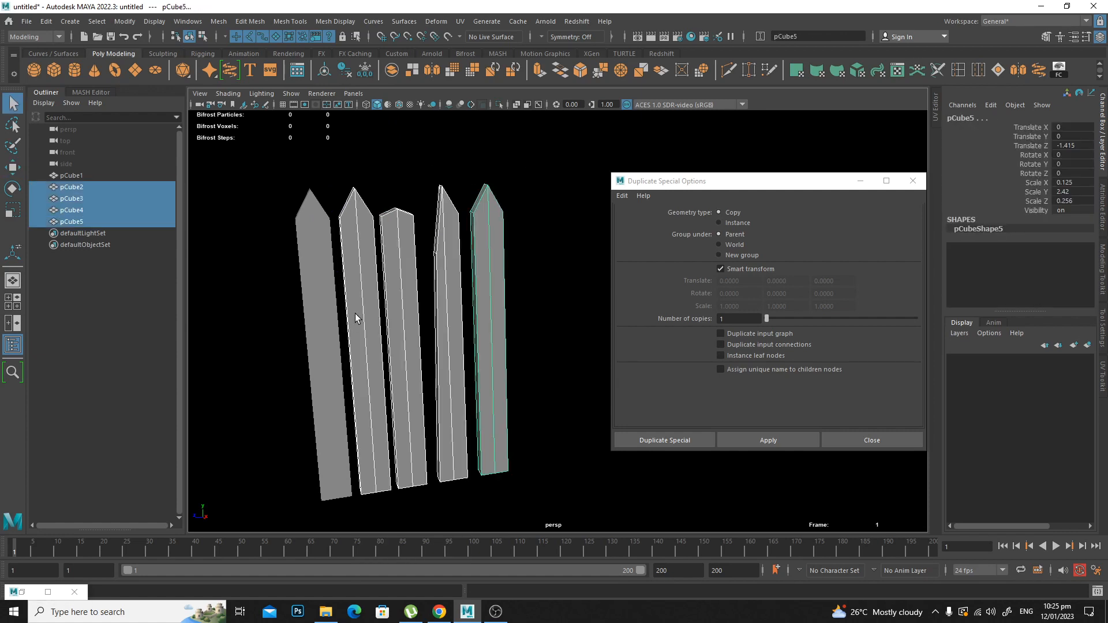
pyautogui.press('Delete')
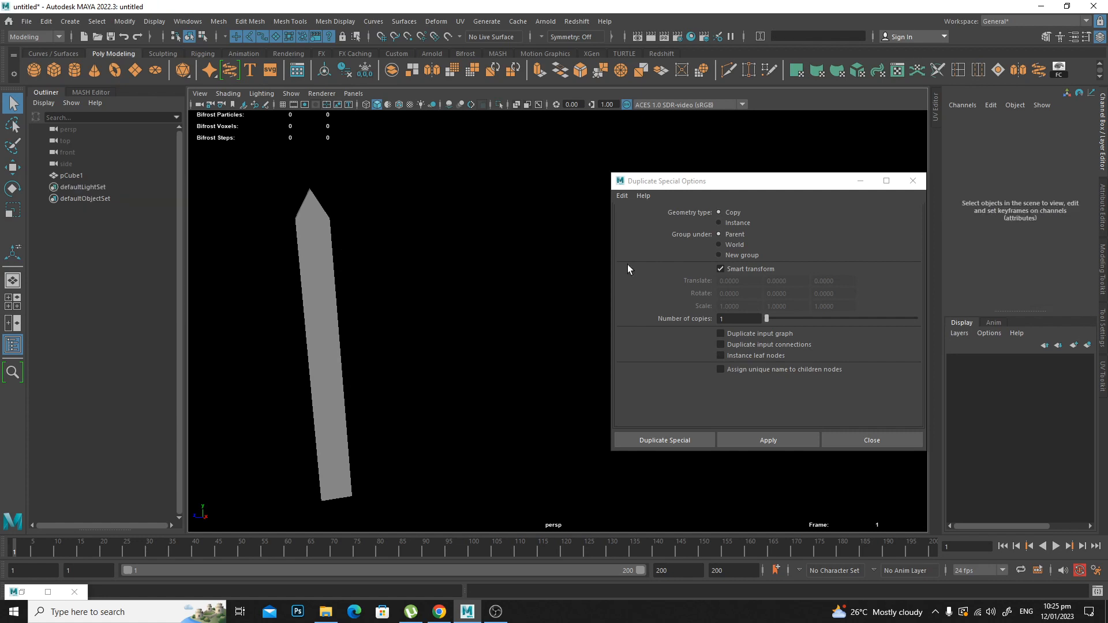
# Create one Instance copy of the plank with Duplicate Special and move it to Translate Z -0.334.
pyautogui.click(732, 224)
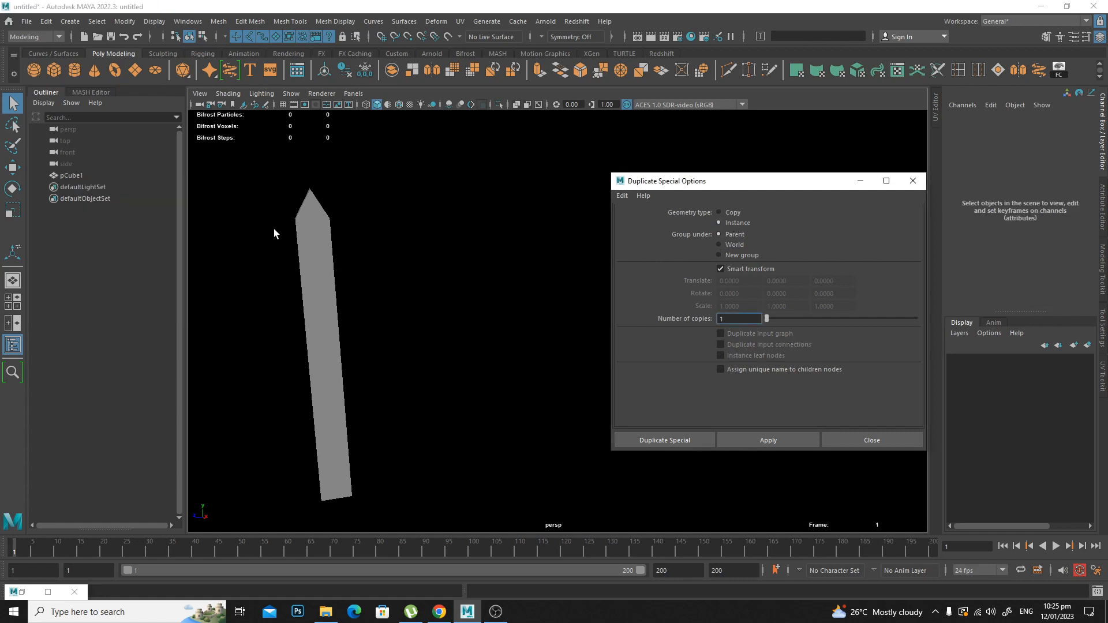
pyautogui.moveTo(273, 228); pyautogui.dragTo(334, 279)
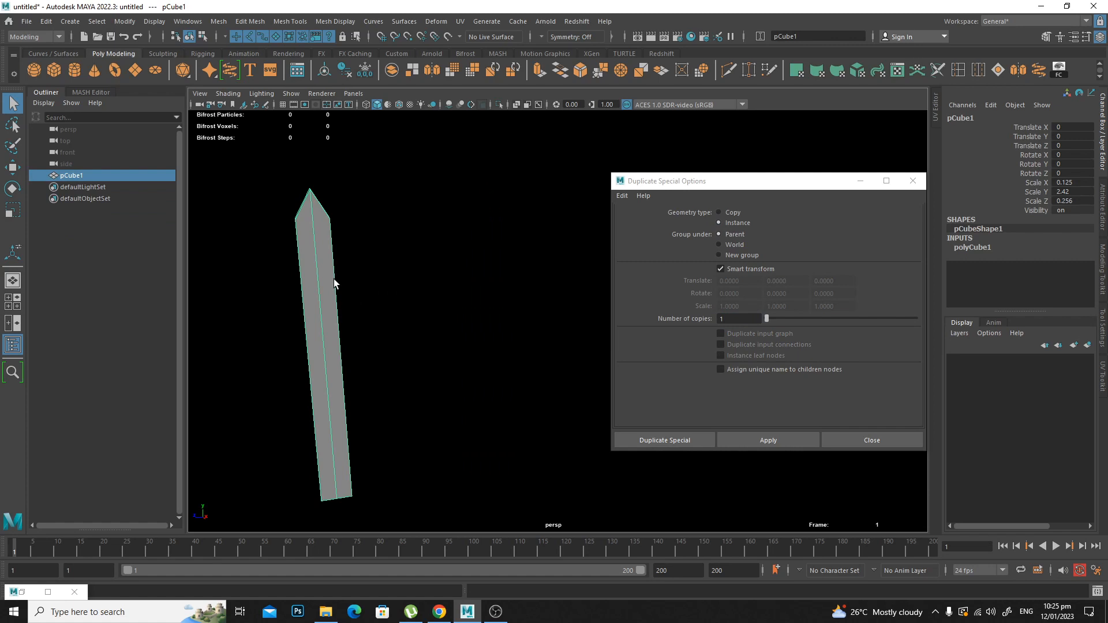
pyautogui.click(750, 441)
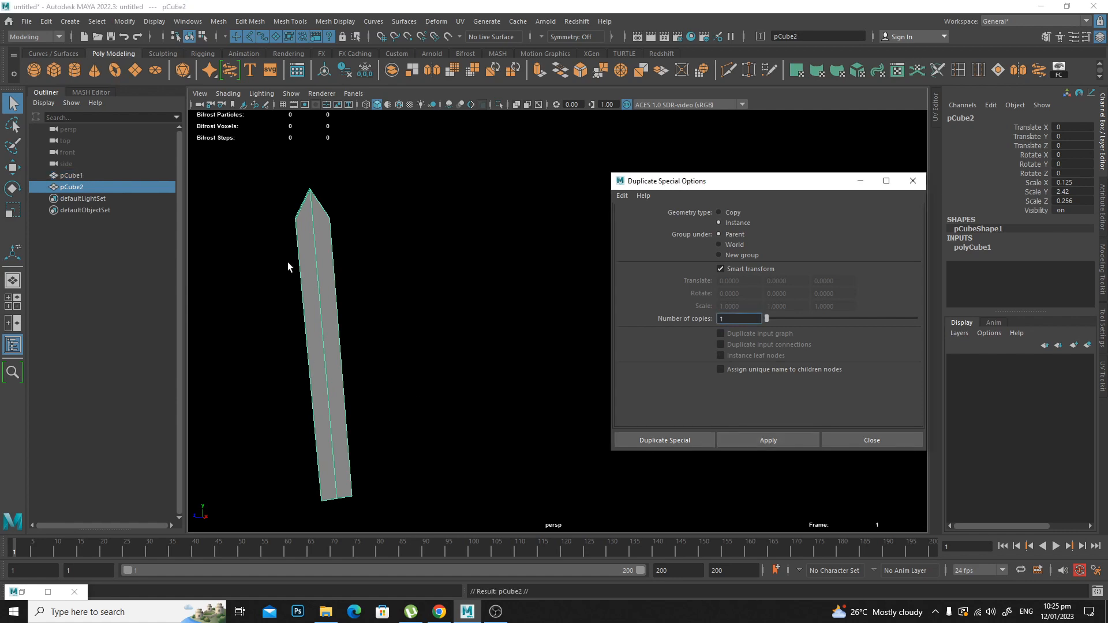
pyautogui.press('w')
pyautogui.moveTo(288, 366); pyautogui.dragTo(330, 363)
pyautogui.keyDown('alt'); pyautogui.moveTo(390, 295); pyautogui.dragTo(400, 294); pyautogui.keyUp('alt')
# Adjust the height of the instanced plank's tip vertices to reshape both linked planks together.
pyautogui.keyDown('alt'); pyautogui.moveTo(404, 286); pyautogui.dragTo(424, 312, button='middle'); pyautogui.keyUp('alt')
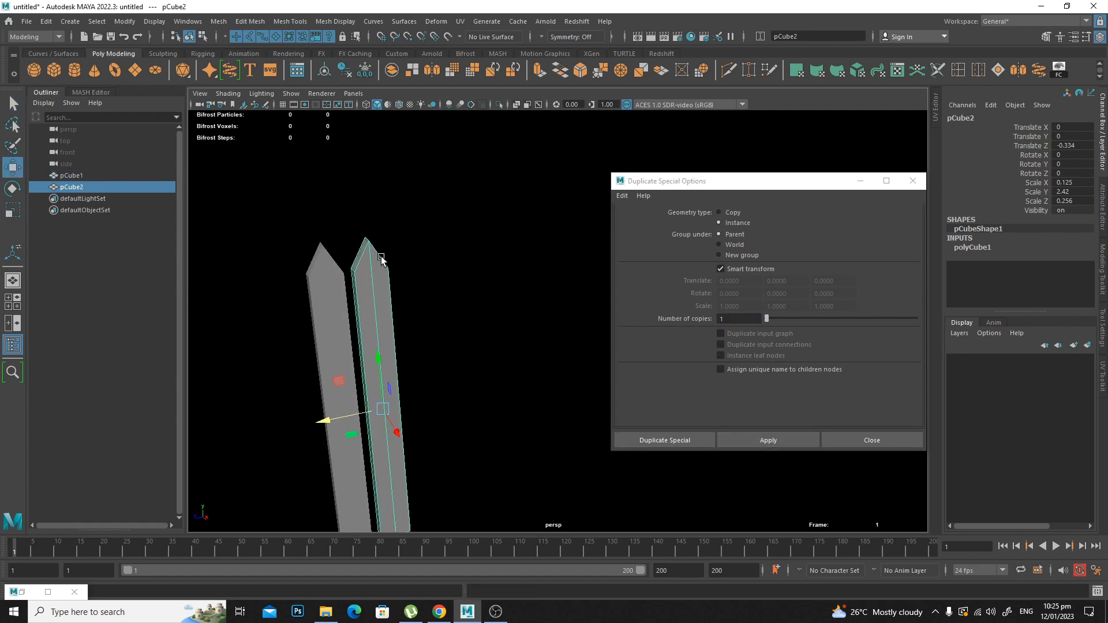
pyautogui.moveTo(380, 256); pyautogui.dragTo(333, 255, button='right')
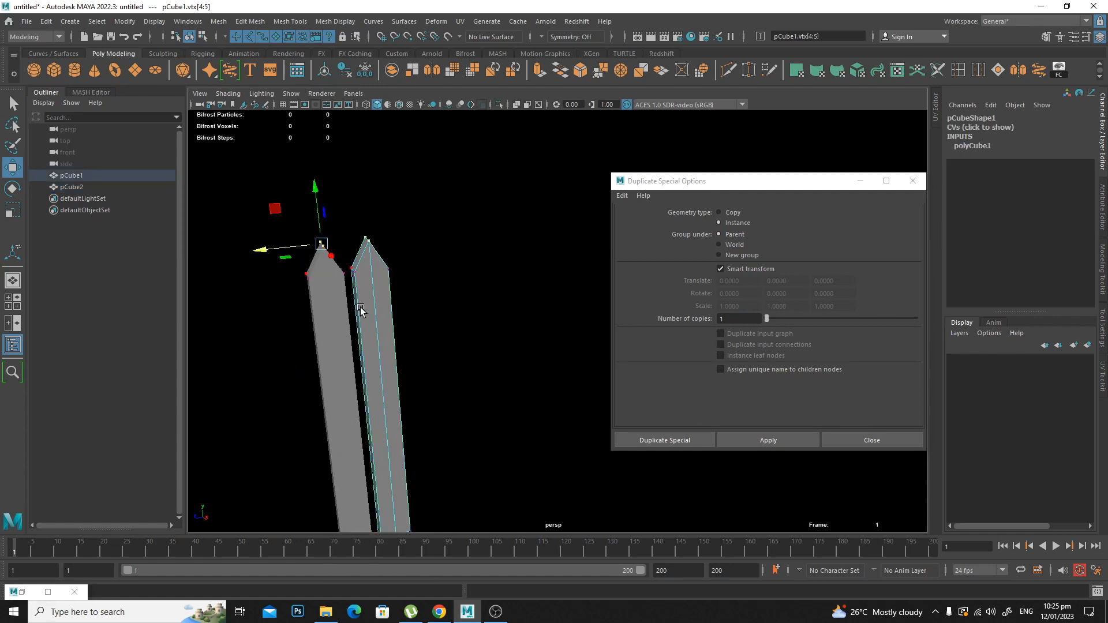
pyautogui.keyDown('alt'); pyautogui.moveTo(361, 307); pyautogui.dragTo(427, 351, button='right'); pyautogui.keyUp('alt')
pyautogui.keyDown('alt'); pyautogui.moveTo(427, 351); pyautogui.dragTo(468, 252, button='middle'); pyautogui.keyUp('alt')
pyautogui.moveTo(402, 162); pyautogui.dragTo(385, 138)
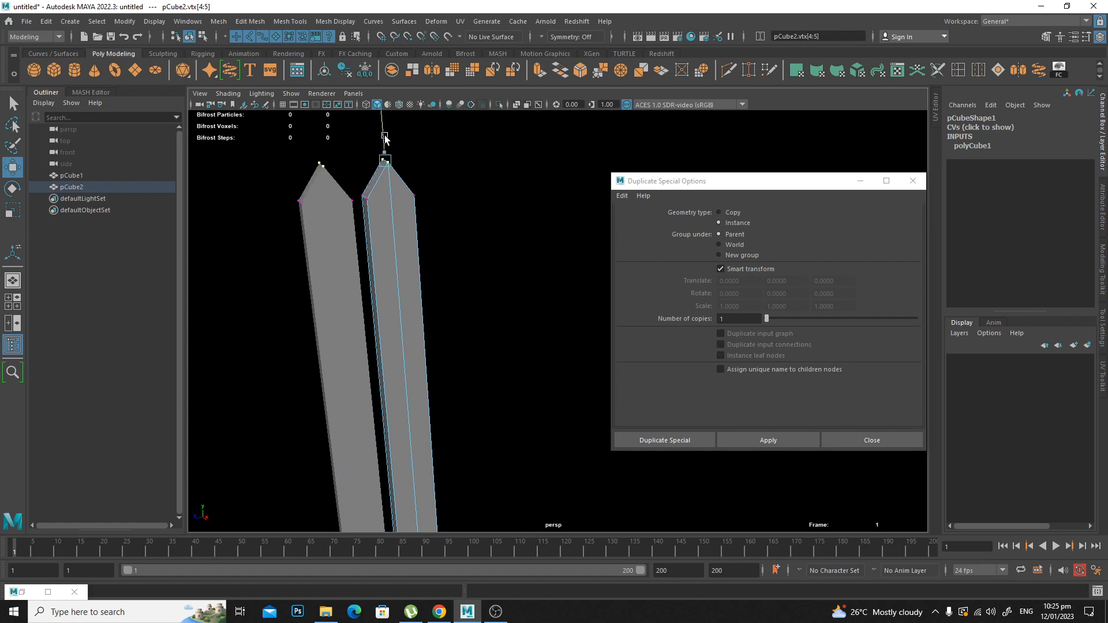
pyautogui.keyDown('alt'); pyautogui.moveTo(384, 264); pyautogui.dragTo(334, 282); pyautogui.keyUp('alt')
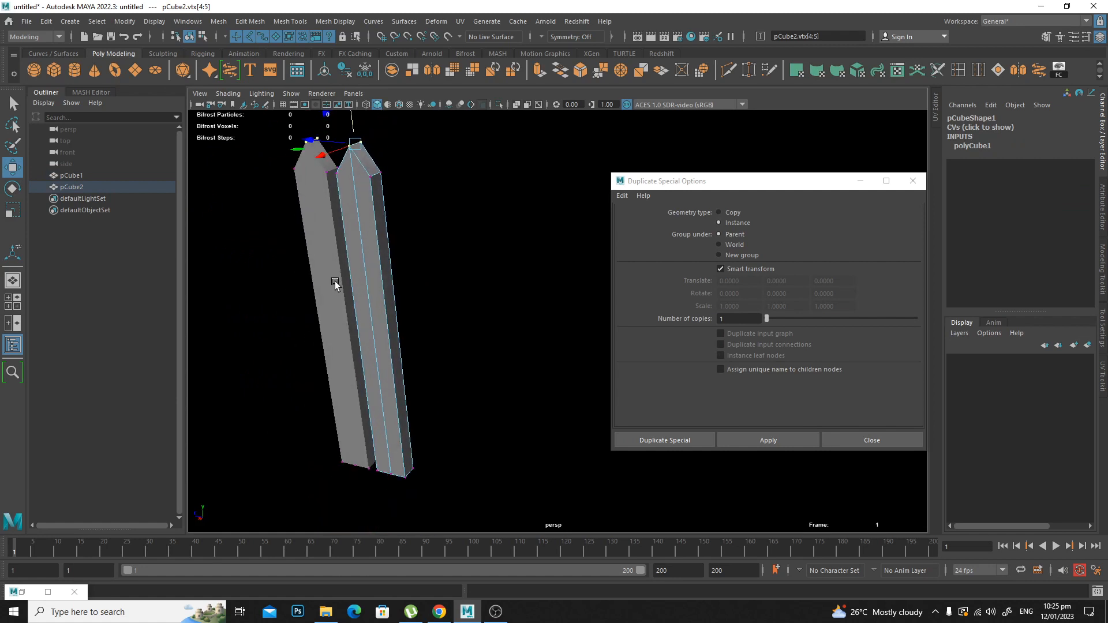
# Try shifting a pair of the original plank's shoulder vertices along Z, and undo the move.
pyautogui.press('f')
pyautogui.keyDown('alt'); pyautogui.moveTo(433, 334); pyautogui.dragTo(391, 381, button='right'); pyautogui.keyUp('alt')
pyautogui.keyDown('alt'); pyautogui.moveTo(390, 381); pyautogui.dragTo(457, 413); pyautogui.keyUp('alt')
pyautogui.keyDown('alt'); pyautogui.moveTo(458, 414); pyautogui.dragTo(455, 274, button='middle'); pyautogui.keyUp('alt')
pyautogui.keyDown('alt'); pyautogui.moveTo(455, 274); pyautogui.dragTo(403, 347, button='right'); pyautogui.keyUp('alt')
pyautogui.click(414, 253)
pyautogui.moveTo(407, 256); pyautogui.dragTo(428, 244, button='right')
pyautogui.moveTo(577, 256); pyautogui.dragTo(621, 242, button='right')
pyautogui.moveTo(424, 242); pyautogui.dragTo(381, 245, button='right')
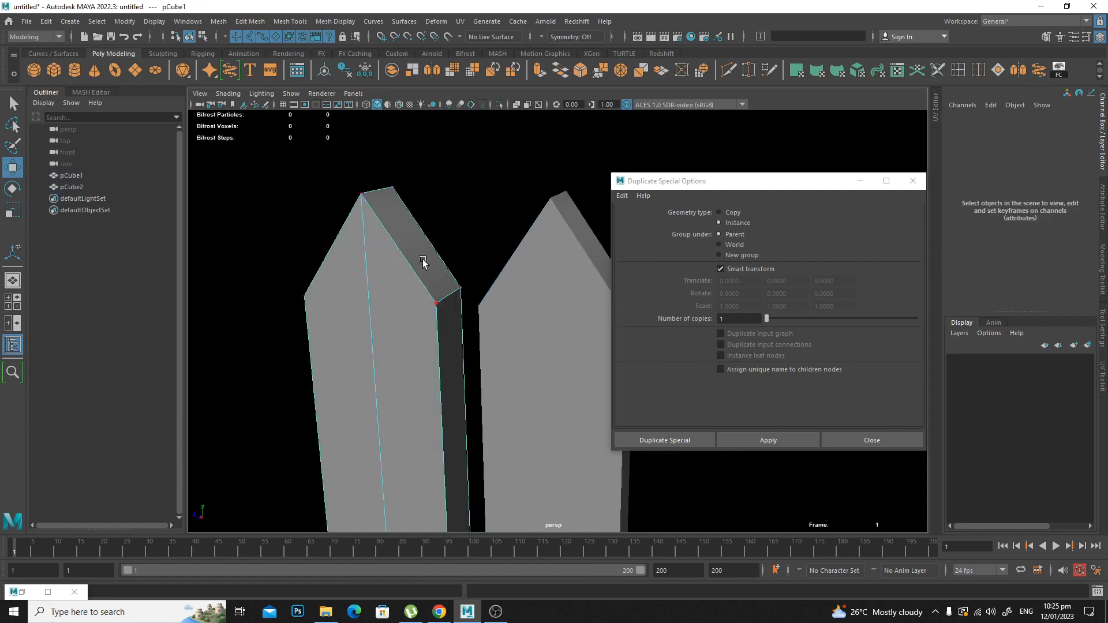
pyautogui.moveTo(470, 272); pyautogui.dragTo(426, 315)
pyautogui.keyDown('alt'); pyautogui.moveTo(456, 357); pyautogui.dragTo(376, 337, button='middle'); pyautogui.keyUp('alt')
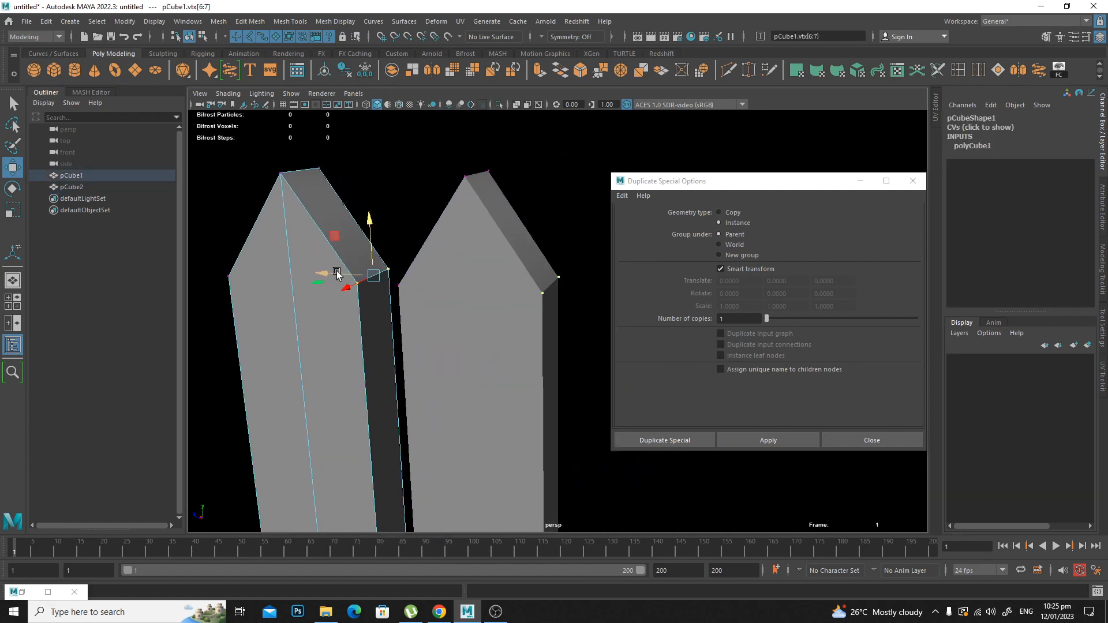
pyautogui.moveTo(334, 273)
pyautogui.mouseDown()
pyautogui.moveTo(323, 277)
pyautogui.moveTo(345, 288)
pyautogui.mouseUp()
pyautogui.hotkey('ctrl', 'z')
# Return the original plank to object mode and keep it selected.
pyautogui.keyDown('alt'); pyautogui.moveTo(447, 322); pyautogui.dragTo(371, 299); pyautogui.keyUp('alt')
pyautogui.press('q')
pyautogui.moveTo(372, 296); pyautogui.dragTo(397, 276, button='right')
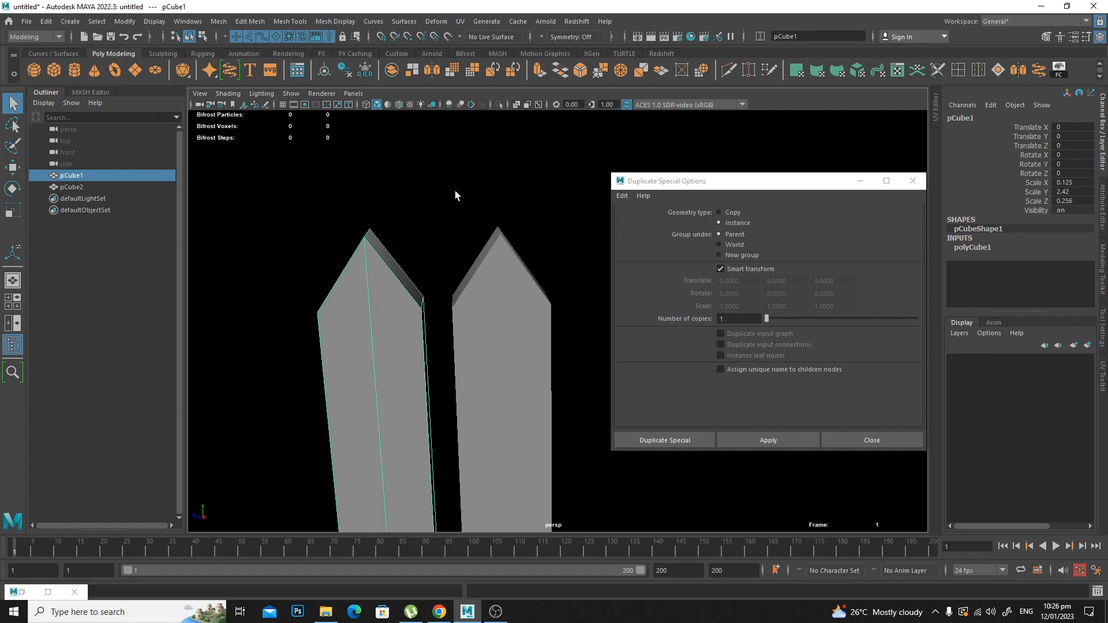
pyautogui.keyDown('alt'); pyautogui.moveTo(578, 299); pyautogui.dragTo(536, 286); pyautogui.keyUp('alt')
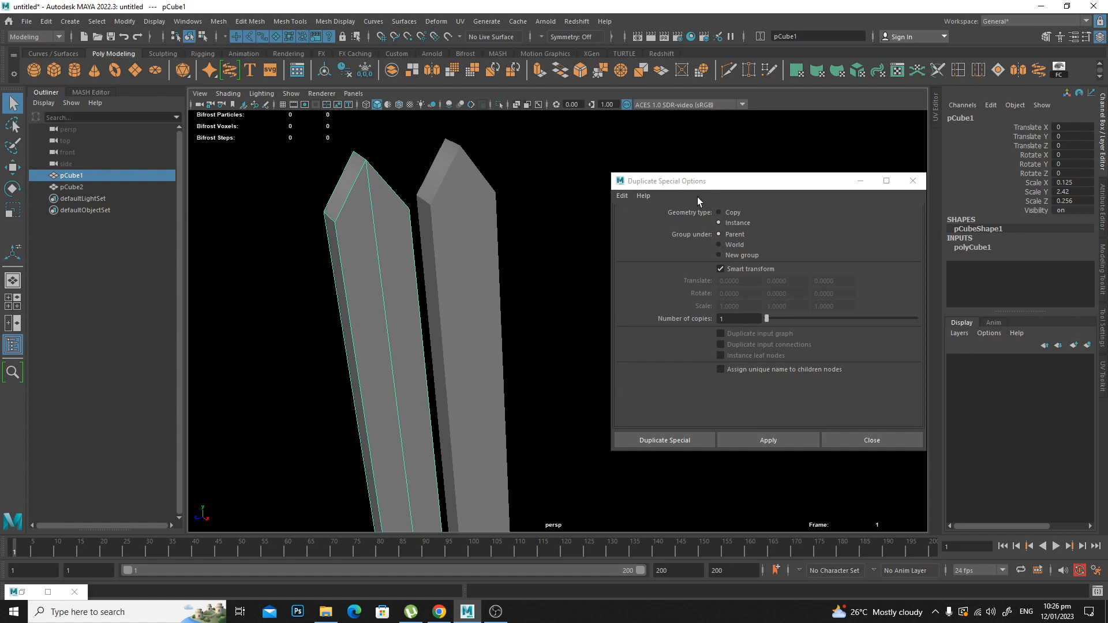
# Turn off Smart transform in the Duplicate Special options to expose the manual transform settings, and turn it back on.
pyautogui.moveTo(708, 183); pyautogui.dragTo(699, 169)
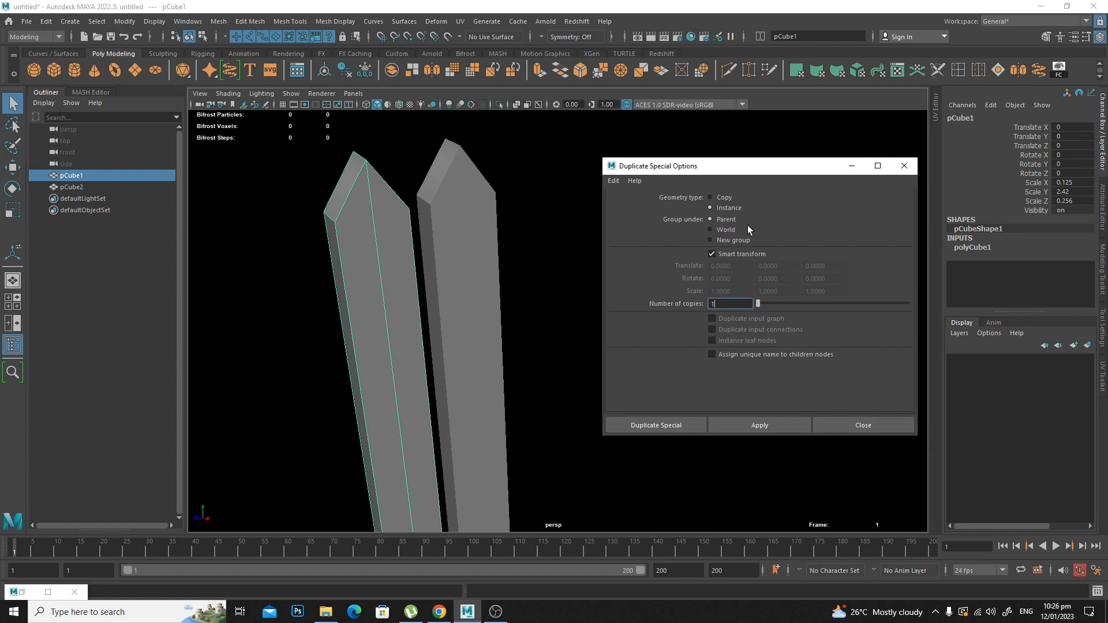
pyautogui.click(718, 252)
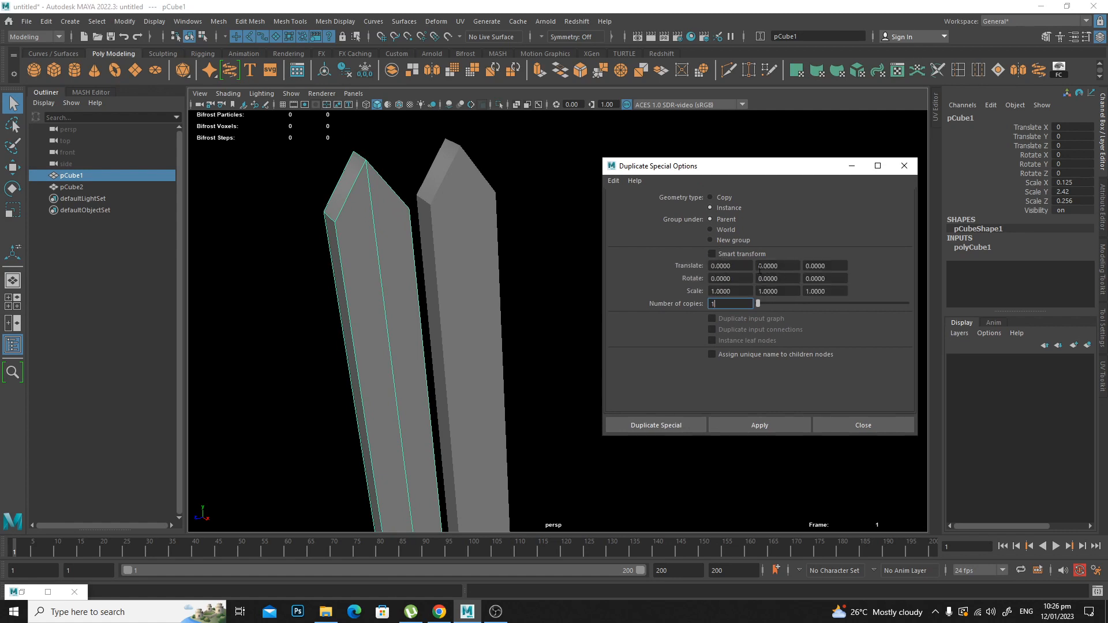
pyautogui.click(712, 254)
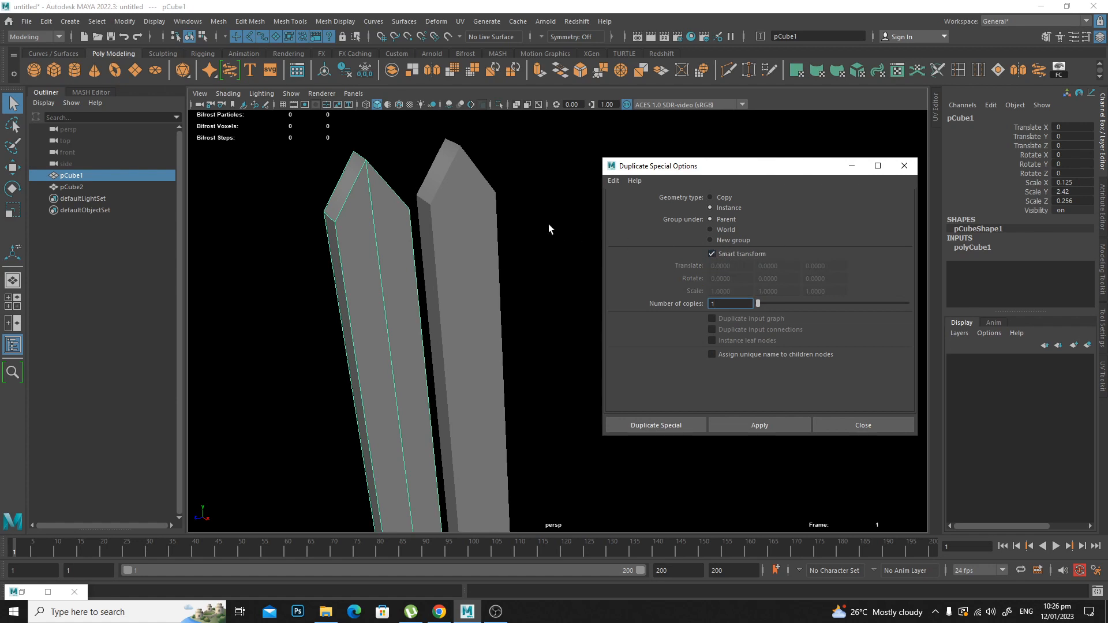
# Replace the second plank with a new Duplicate Special instance of the original, moved to Translate Z -0.326.
pyautogui.click(481, 192)
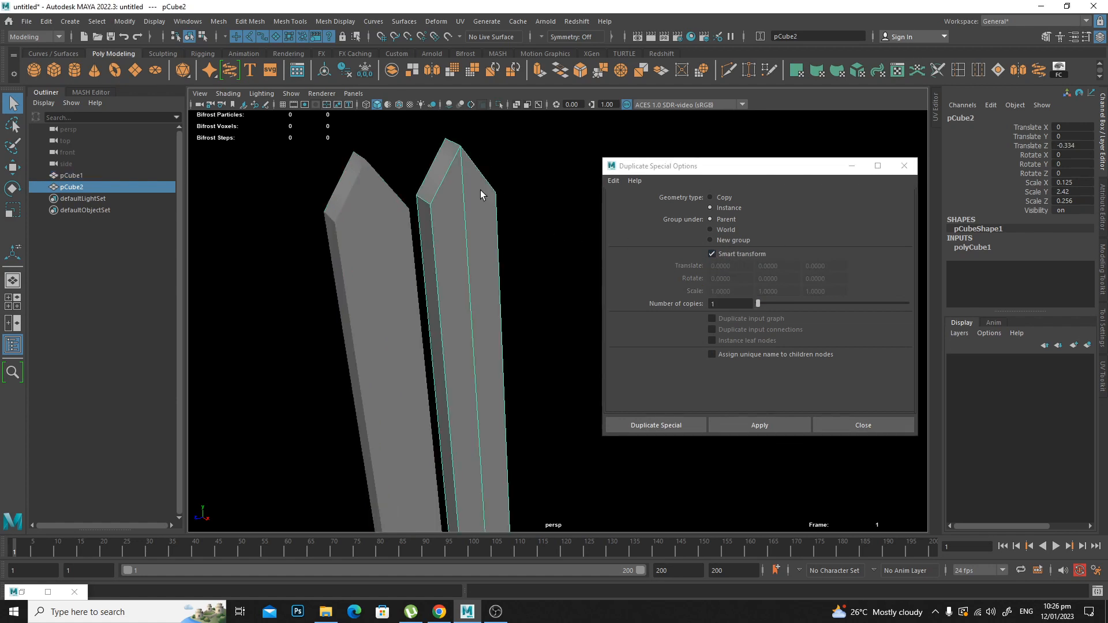
pyautogui.press('Delete')
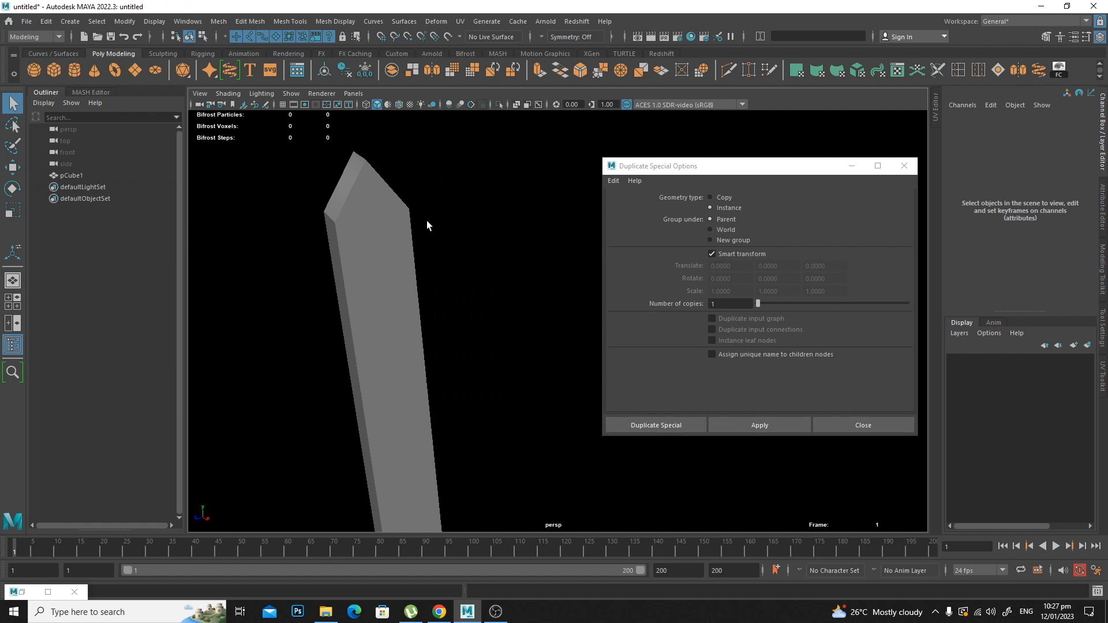
pyautogui.click(401, 246)
pyautogui.keyDown('alt'); pyautogui.moveTo(488, 279); pyautogui.dragTo(455, 289, button='right'); pyautogui.keyUp('alt')
pyautogui.keyDown('alt'); pyautogui.moveTo(455, 289); pyautogui.dragTo(432, 250, button='middle'); pyautogui.keyUp('alt')
pyautogui.keyDown('alt'); pyautogui.moveTo(432, 250); pyautogui.dragTo(362, 286, button='right'); pyautogui.keyUp('alt')
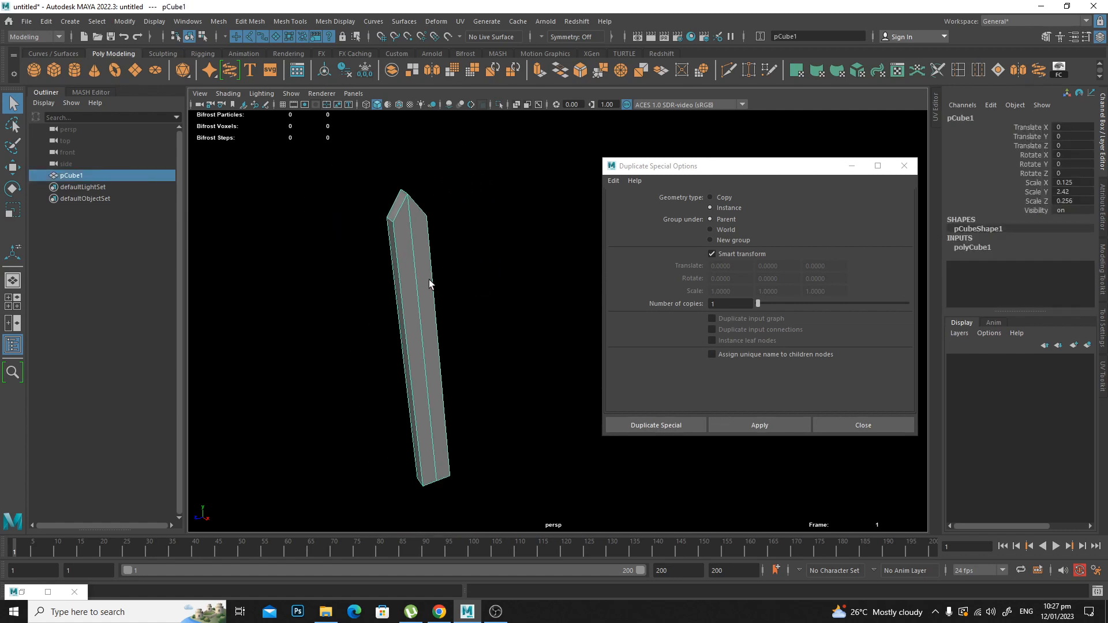
pyautogui.click(667, 428)
pyautogui.keyDown('alt'); pyautogui.moveTo(563, 339); pyautogui.dragTo(535, 340, button='right'); pyautogui.keyUp('alt')
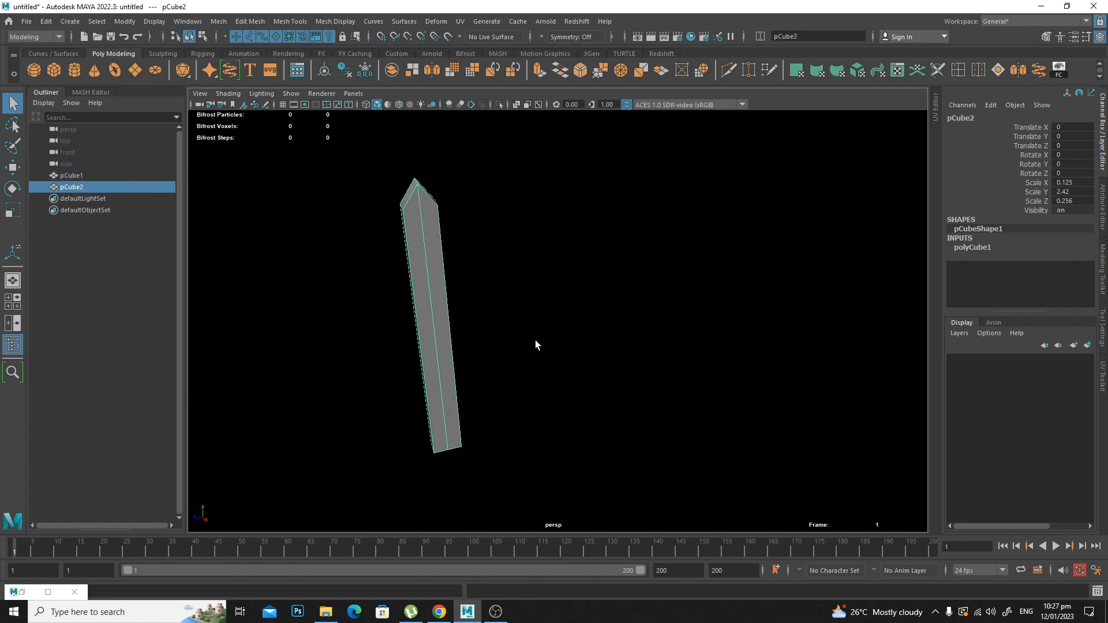
pyautogui.press('w')
pyautogui.moveTo(413, 340); pyautogui.dragTo(478, 345)
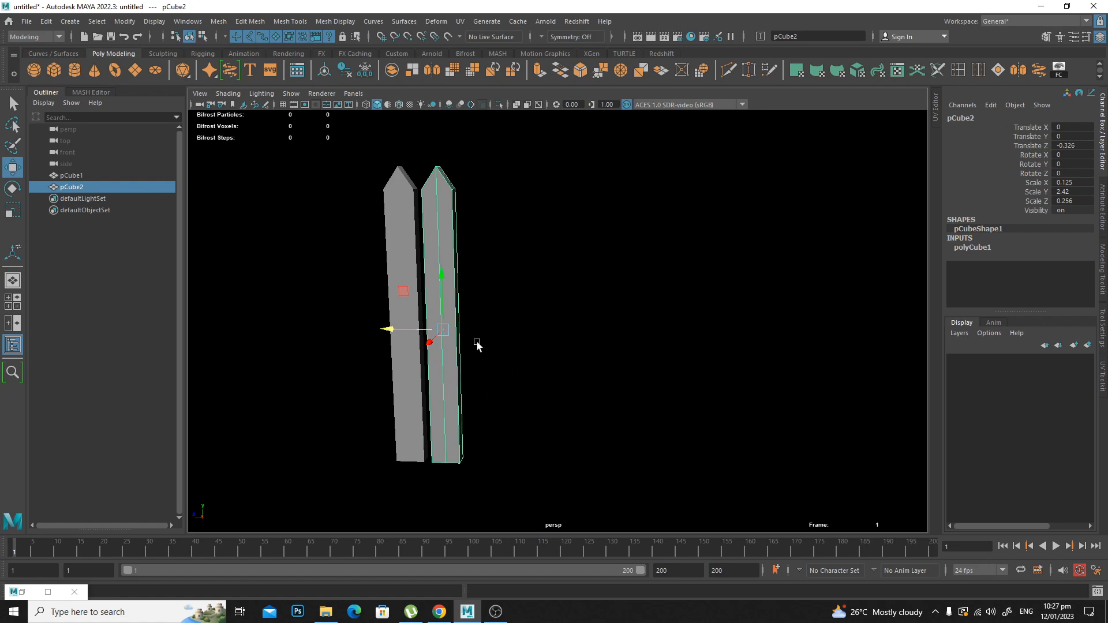
pyautogui.click(77, 21)
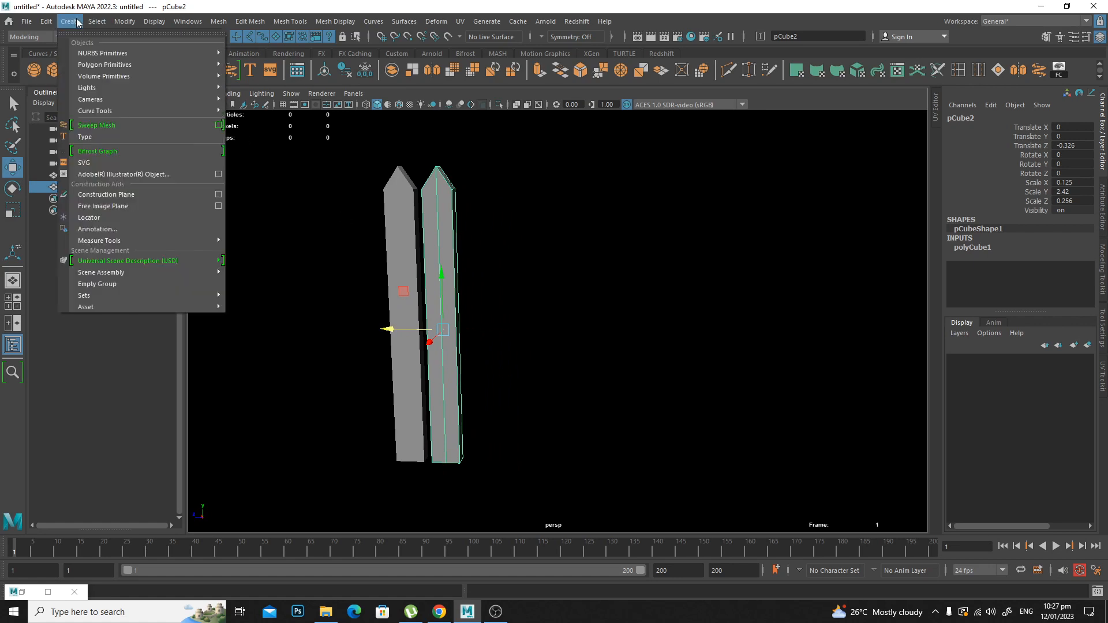
pyautogui.moveTo(47, 22)
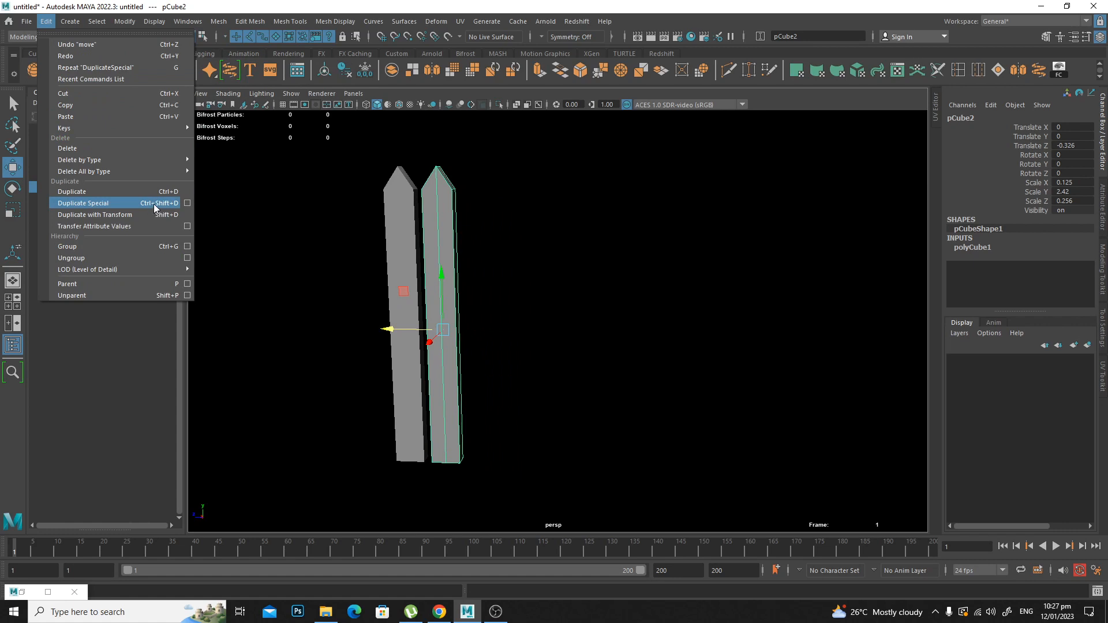
pyautogui.click(527, 8)
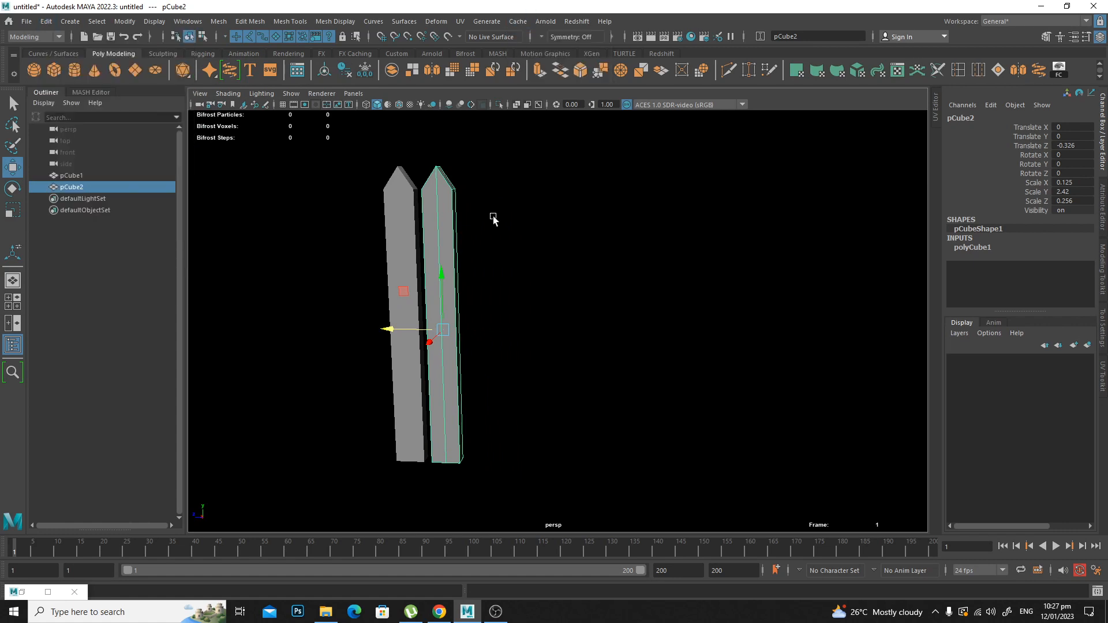
# Repeat Duplicate with Transform on the instanced plank until the fence has 16 evenly spaced planks.
pyautogui.keyDown('alt'); pyautogui.moveTo(494, 219); pyautogui.dragTo(489, 229); pyautogui.keyUp('alt')
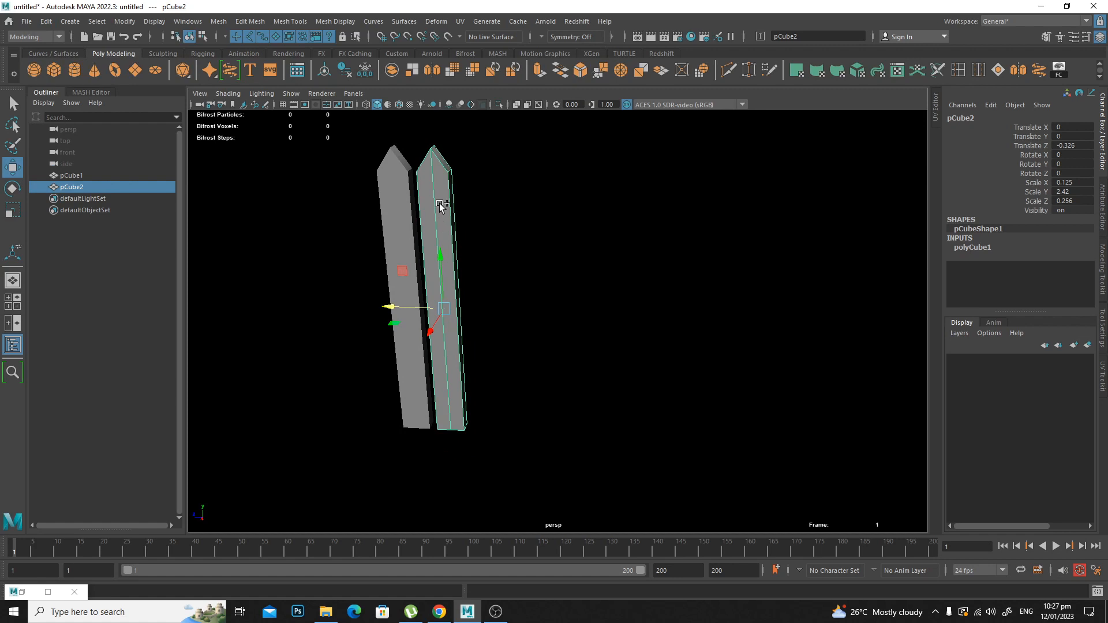
pyautogui.hotkey('shift', 'd')
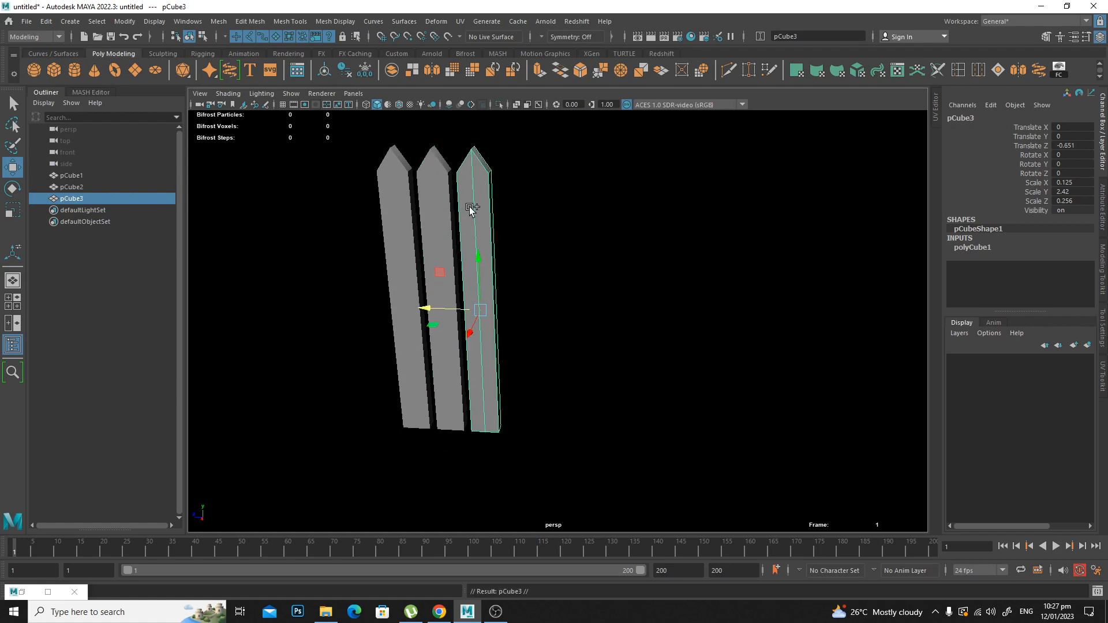
pyautogui.hotkey('shift', 'd')
pyautogui.hotkey('shift', 'd')
pyautogui.hotkey('shift', 'd')
pyautogui.hotkey('shift', 'd')
pyautogui.hotkey('shift', 'd')
pyautogui.hotkey('shift', 'd')
pyautogui.hotkey('shift', 'd')
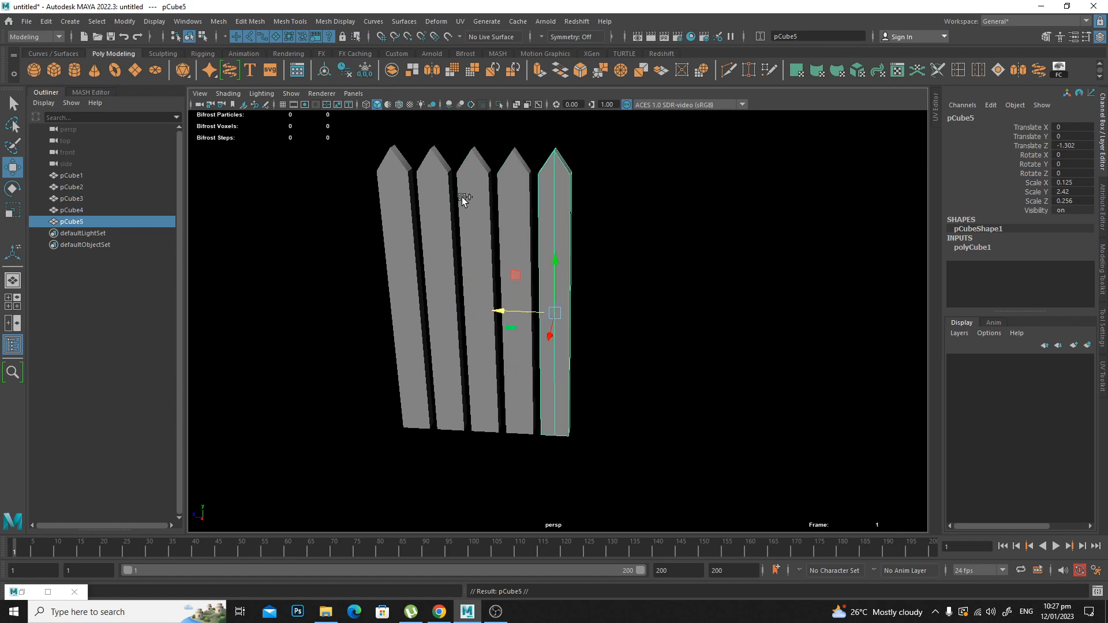
pyautogui.hotkey('shift', 'd')
pyautogui.hotkey('shift', 'd')
pyautogui.hotkey('shift', 'd')
pyautogui.hotkey('shift', 'd')
pyautogui.hotkey('shift', 'd')
pyautogui.hotkey('shift', 'd')
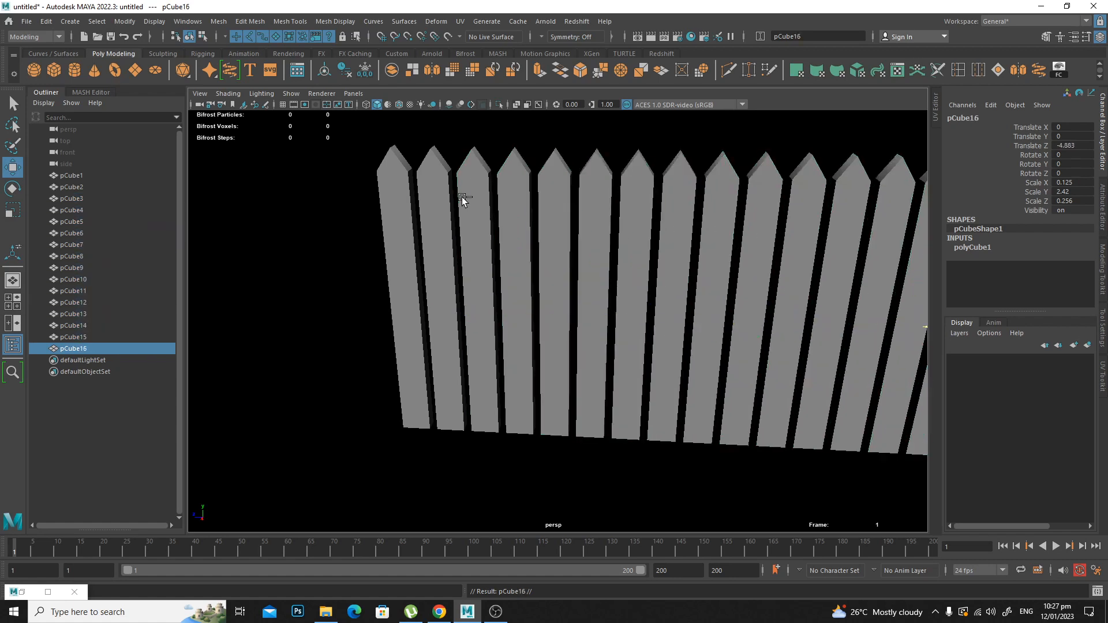
pyautogui.keyDown('alt'); pyautogui.moveTo(675, 185); pyautogui.dragTo(738, 210); pyautogui.keyUp('alt')
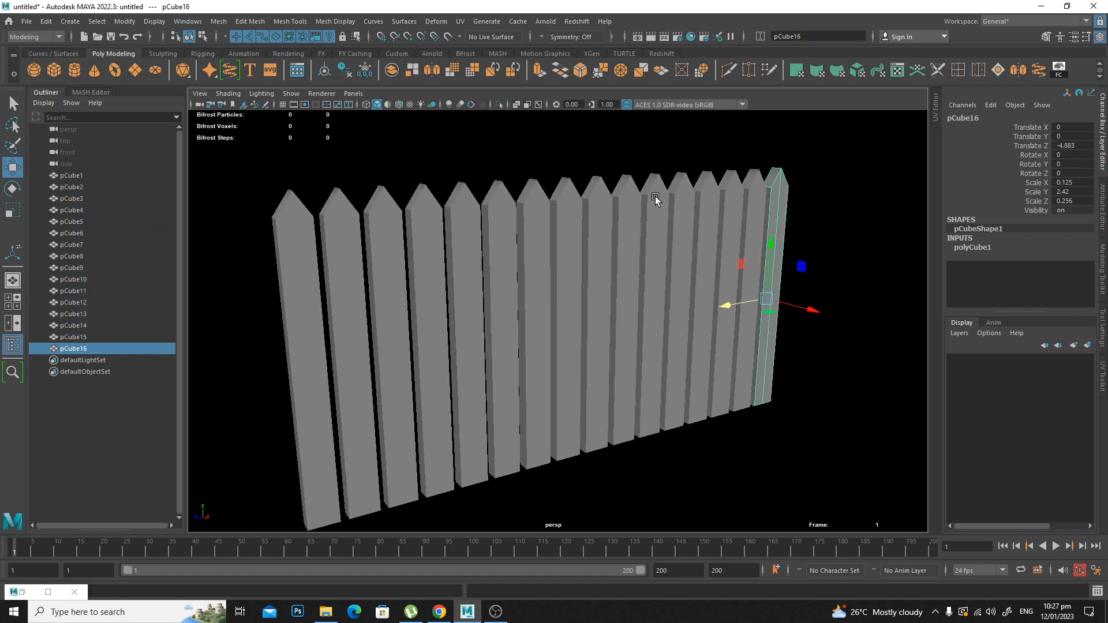
# Raise the tip vertices of one plank in the middle of the fence to sharpen all linked planks, and return to object mode.
pyautogui.click(535, 192)
pyautogui.moveTo(539, 194); pyautogui.dragTo(505, 186, button='right')
pyautogui.moveTo(515, 167); pyautogui.dragTo(530, 137)
pyautogui.press('q')
pyautogui.moveTo(529, 165); pyautogui.dragTo(568, 147, button='right')
pyautogui.click(677, 134)
# Duplicate all 16 planks, offset the copied row about 0.27 along X, and shrink its height.
pyautogui.keyDown('alt'); pyautogui.moveTo(744, 186); pyautogui.dragTo(714, 212); pyautogui.keyUp('alt')
pyautogui.keyDown('alt'); pyautogui.moveTo(733, 287); pyautogui.dragTo(594, 196); pyautogui.keyUp('alt')
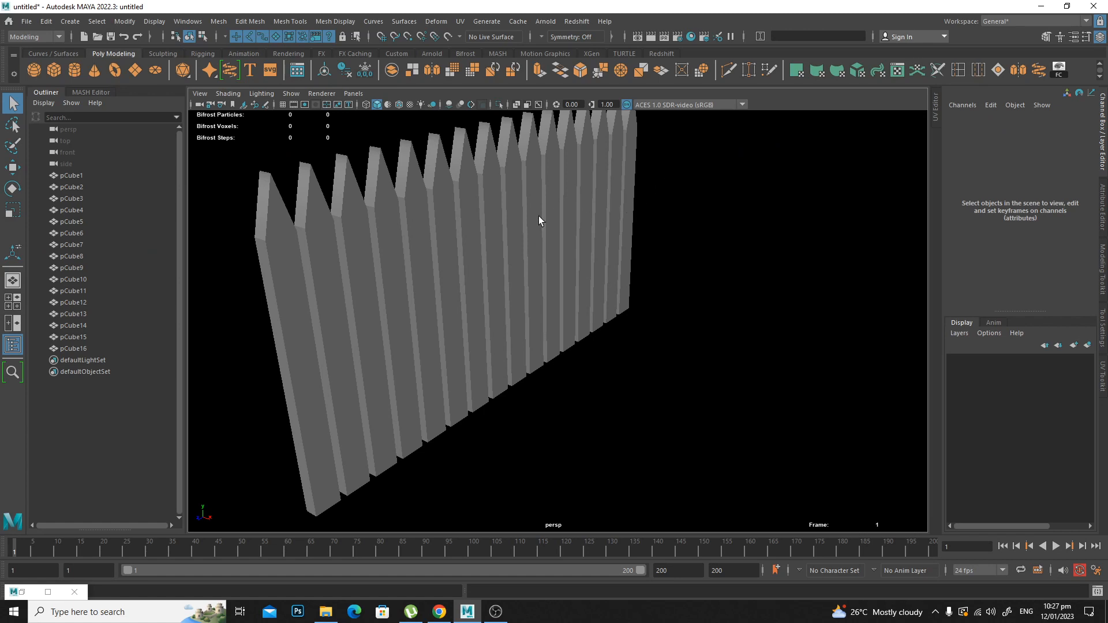
pyautogui.keyDown('alt'); pyautogui.moveTo(629, 244); pyautogui.dragTo(634, 195); pyautogui.keyUp('alt')
pyautogui.moveTo(645, 153); pyautogui.dragTo(343, 268)
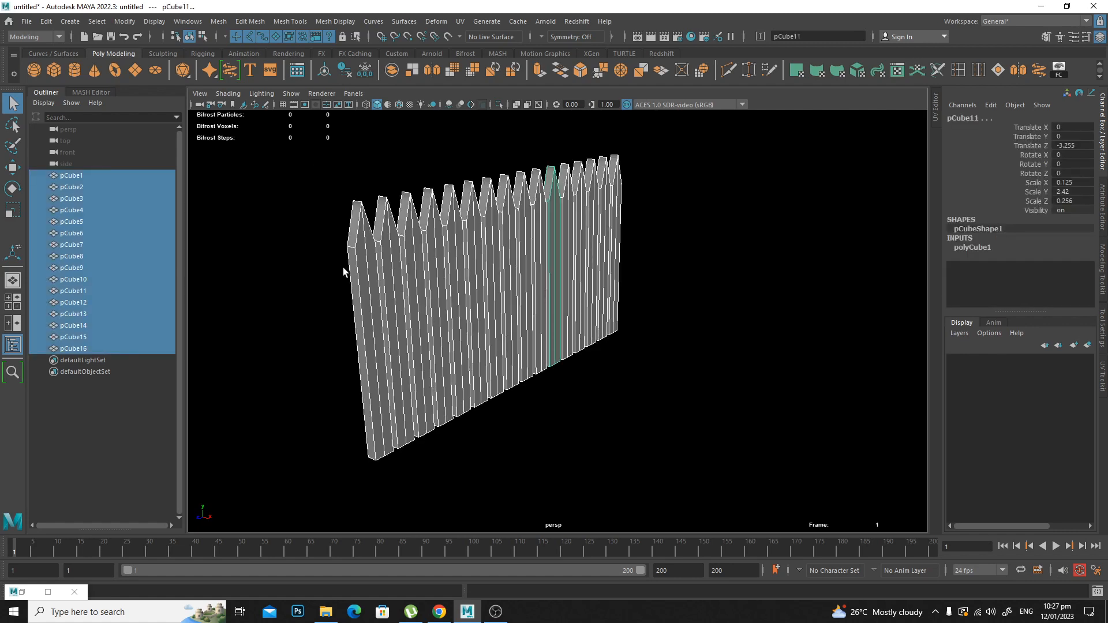
pyautogui.hotkey('ctrl', 'd')
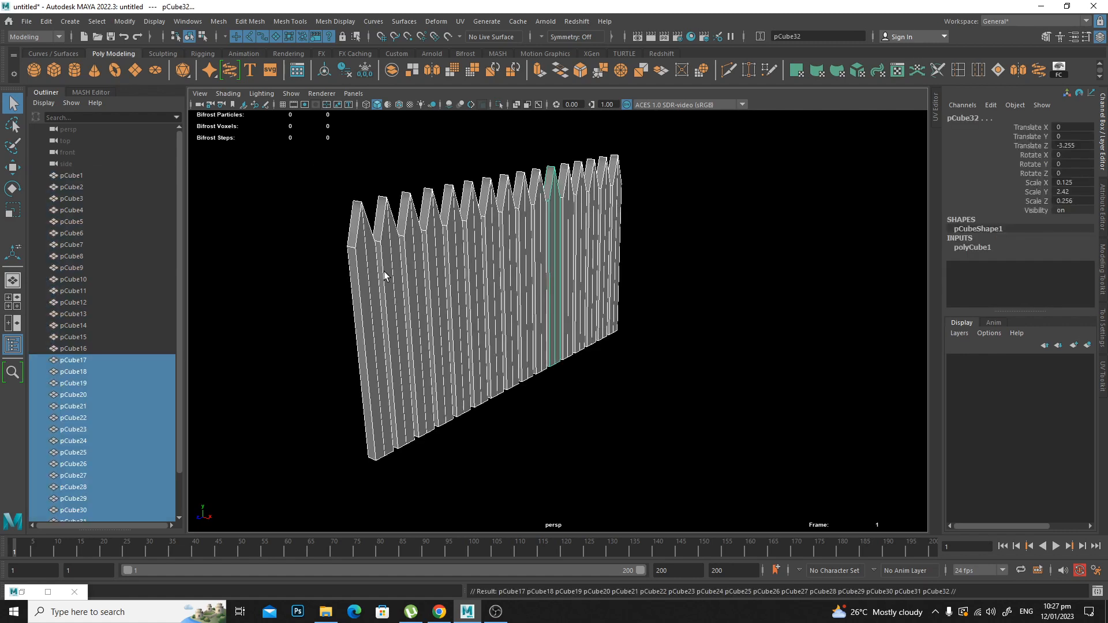
pyautogui.press('w')
pyautogui.moveTo(600, 296); pyautogui.dragTo(616, 298)
pyautogui.press('r')
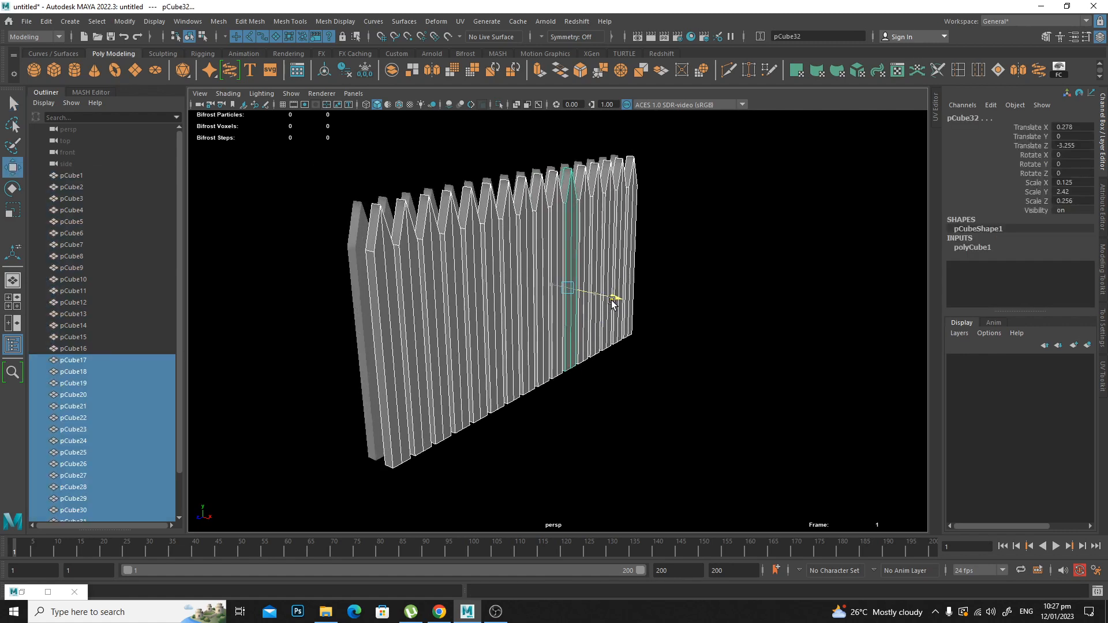
pyautogui.moveTo(571, 244); pyautogui.dragTo(570, 251)
# Repeat Duplicate with Transform on the copied row to build progressively shorter rows out to Translate X 2.157.
pyautogui.hotkey('shift', 'd')
pyautogui.hotkey('shift', 'd')
pyautogui.hotkey('shift', 'd')
pyautogui.hotkey('shift', 'd')
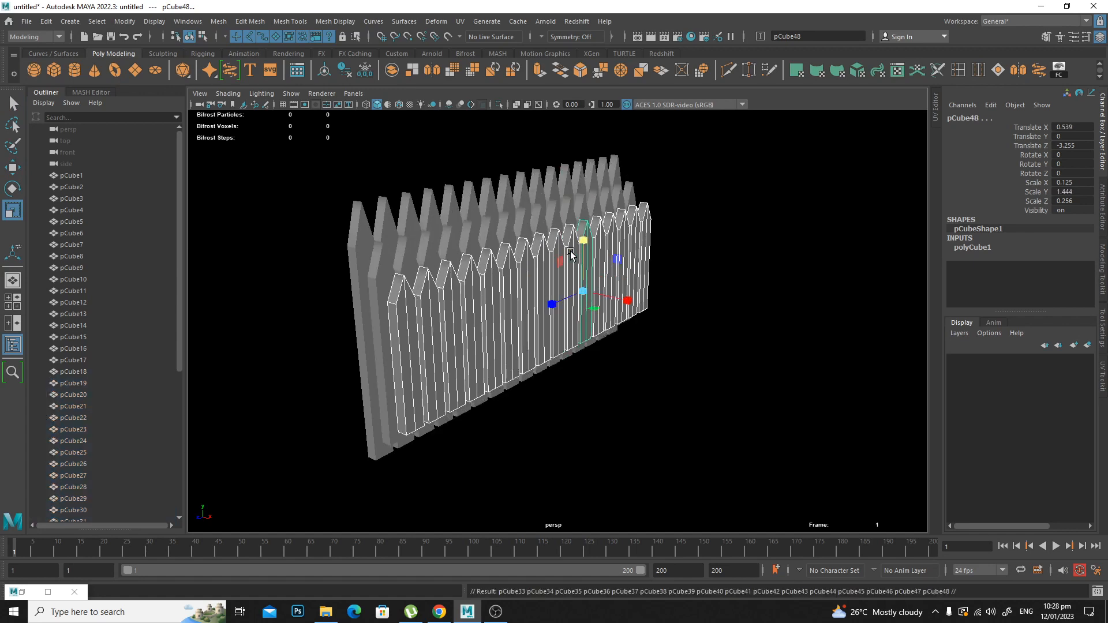
pyautogui.hotkey('shift', 'd')
pyautogui.hotkey('shift', 'd')
pyautogui.hotkey('shift', 'd')
pyautogui.click(793, 240)
# Select all the fence planks in the scene and delete them.
pyautogui.keyDown('alt'); pyautogui.moveTo(776, 306); pyautogui.dragTo(757, 260); pyautogui.keyUp('alt')
pyautogui.press('q')
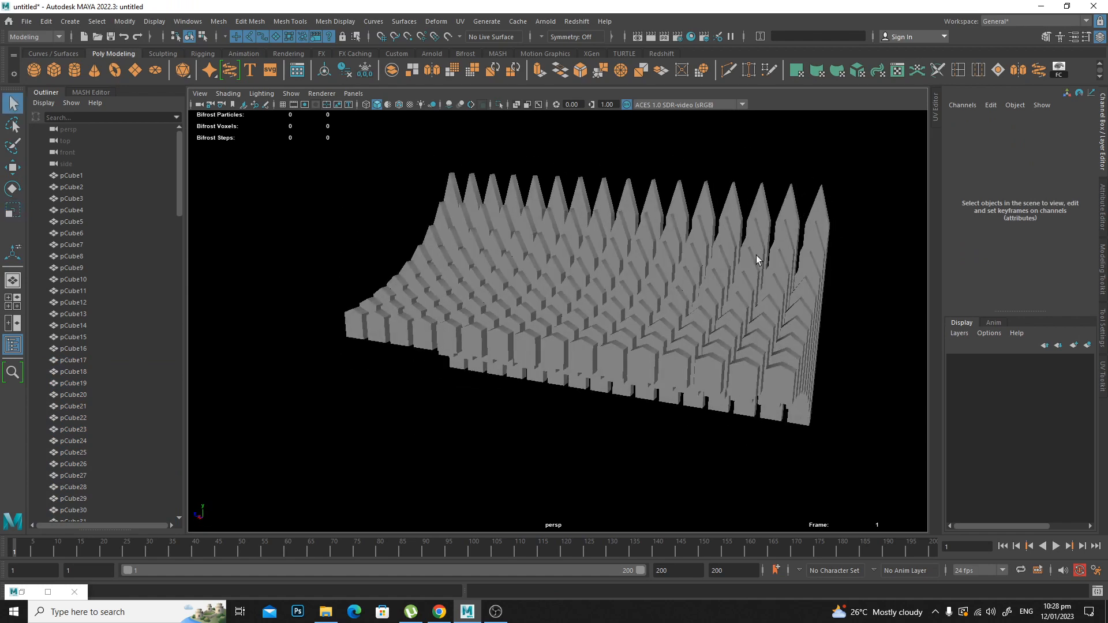
pyautogui.moveTo(852, 173); pyautogui.dragTo(184, 424)
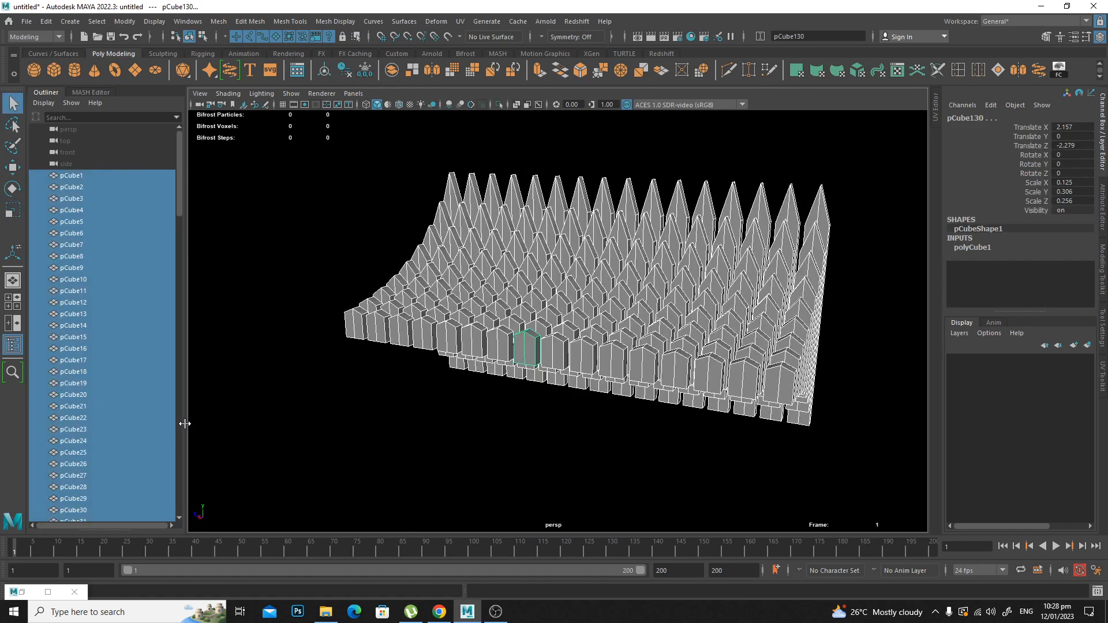
pyautogui.press('Delete')
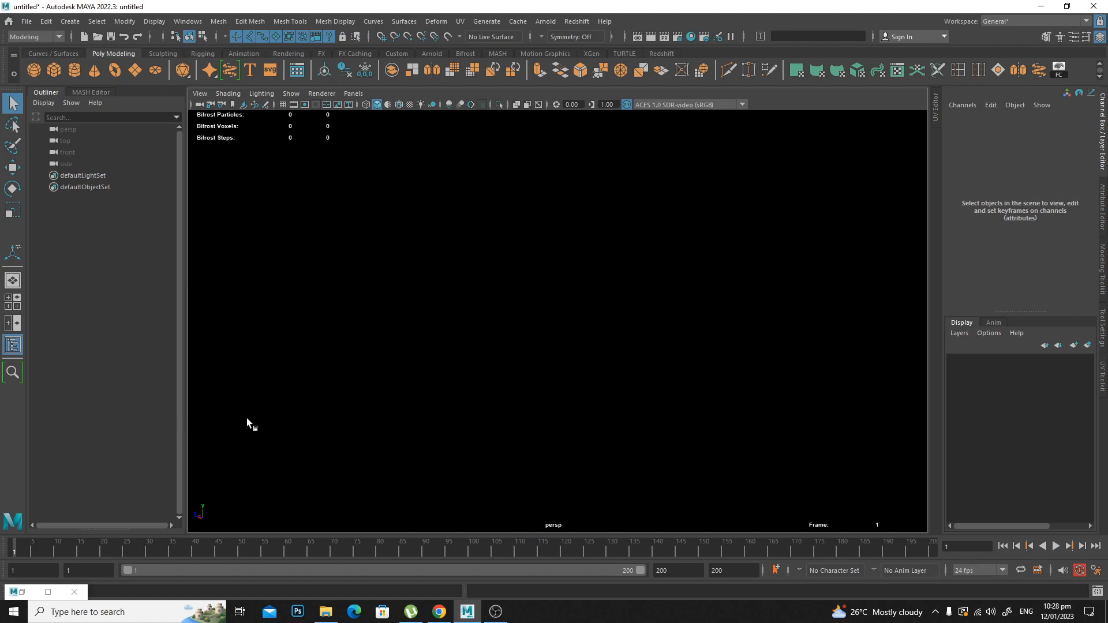
# Create a polygon cube and scale it uniformly to 0.215.
pyautogui.keyDown('alt'); pyautogui.moveTo(414, 285); pyautogui.dragTo(414, 323); pyautogui.keyUp('alt')
pyautogui.click(55, 71)
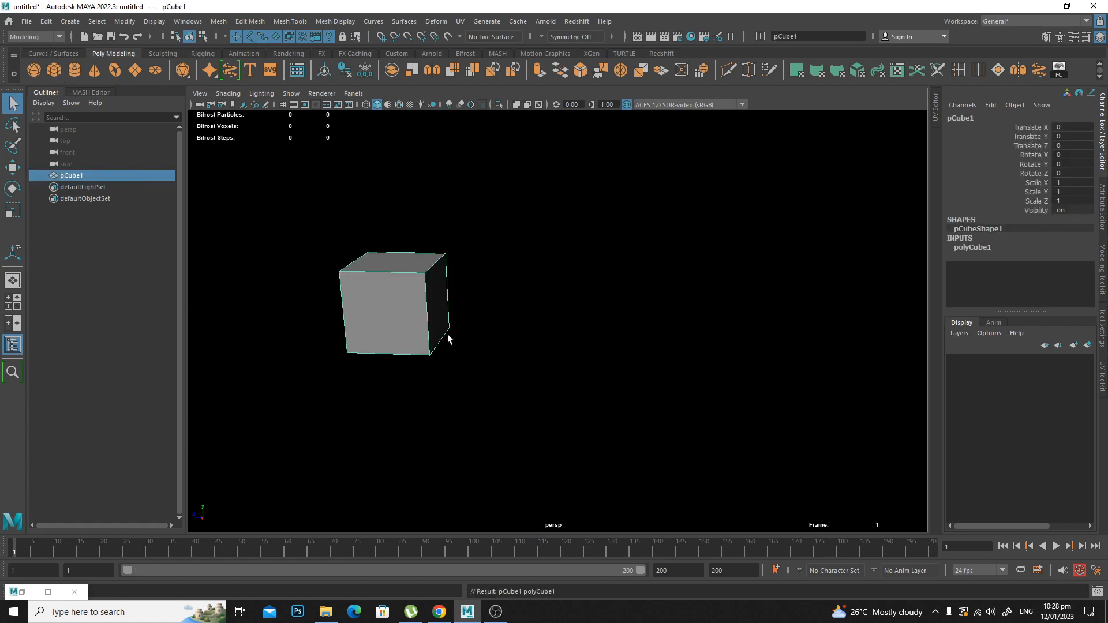
pyautogui.press('r')
pyautogui.moveTo(397, 314); pyautogui.dragTo(345, 331)
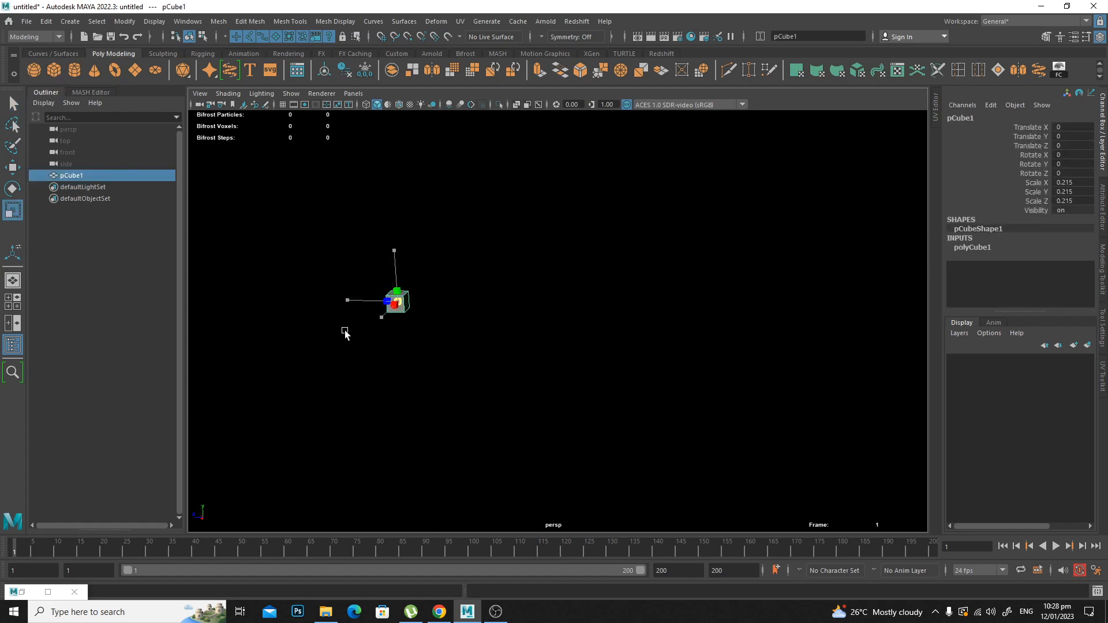
# Shape the cube into a thin vertical bar with Scale Y 3.142 and Scale X and Z 0.097.
pyautogui.moveTo(395, 251); pyautogui.dragTo(392, 200)
pyautogui.moveTo(465, 252); pyautogui.dragTo(488, 222, button='middle')
pyautogui.moveTo(531, 323)
pyautogui.keyDown('alt'); pyautogui.mouseDown()
pyautogui.moveTo(511, 311)
pyautogui.moveTo(522, 316)
pyautogui.mouseUp(); pyautogui.keyUp('alt')
pyautogui.moveTo(564, 370); pyautogui.dragTo(565, 326, button='middle')
pyautogui.keyDown('alt'); pyautogui.moveTo(463, 317); pyautogui.dragTo(452, 326); pyautogui.keyUp('alt')
pyautogui.keyDown('alt'); pyautogui.moveTo(452, 326); pyautogui.dragTo(435, 334, button='middle'); pyautogui.keyUp('alt')
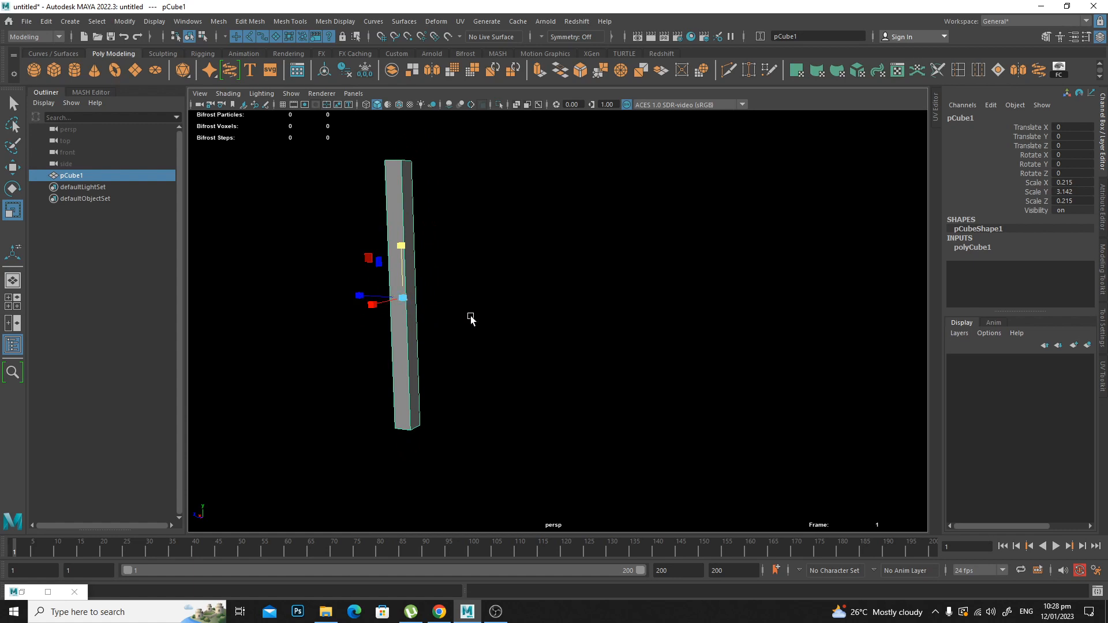
pyautogui.keyDown('alt'); pyautogui.moveTo(470, 317); pyautogui.dragTo(443, 335); pyautogui.keyUp('alt')
pyautogui.moveTo(429, 226); pyautogui.dragTo(440, 288)
pyautogui.keyDown('alt'); pyautogui.moveTo(475, 324); pyautogui.dragTo(467, 311, button='middle'); pyautogui.keyUp('alt')
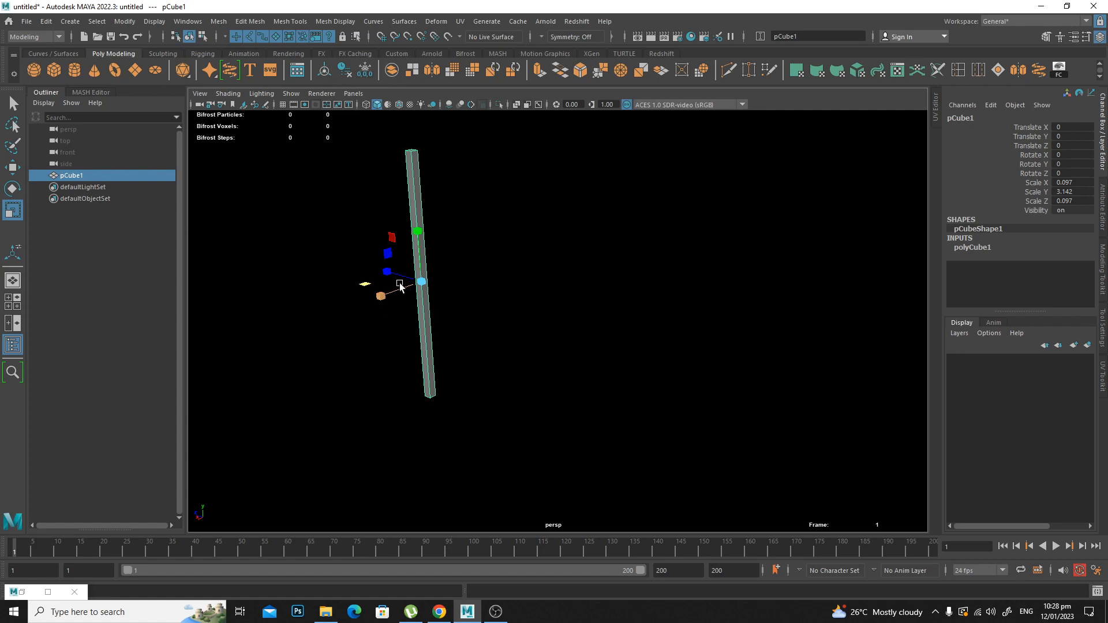
# Duplicate the bar, move the copy to Translate Z -0.158, and set its Rotate Z to 10.
pyautogui.hotkey('ctrl', 'd')
pyautogui.press('w')
pyautogui.moveTo(405, 282); pyautogui.dragTo(411, 246)
pyautogui.press('e')
pyautogui.doubleClick(1069, 174)
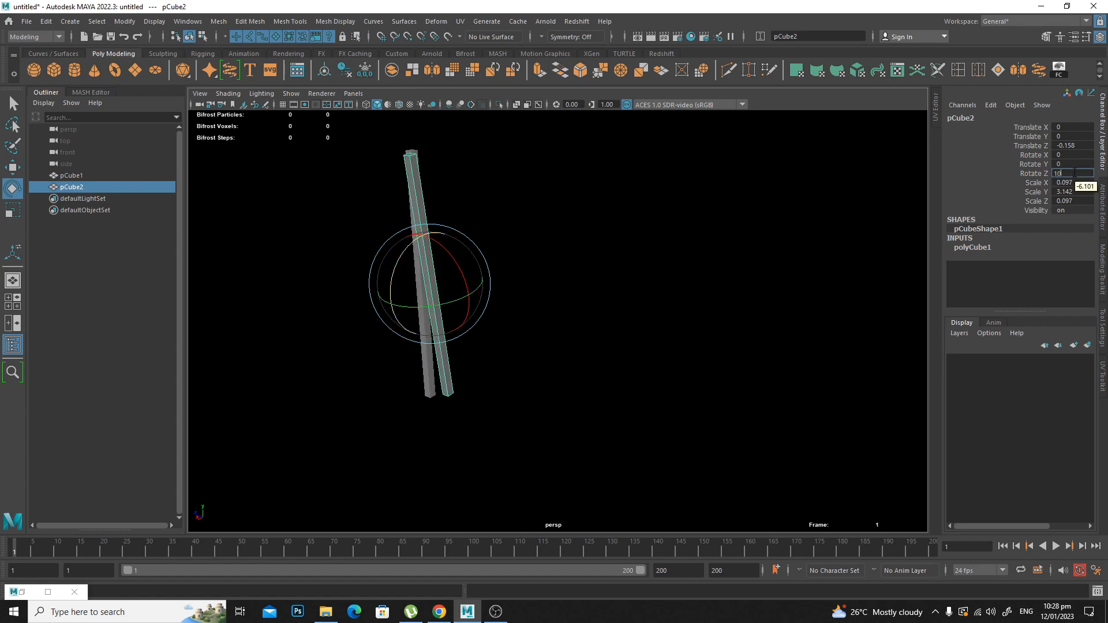
pyautogui.press('Return')
# Repeat Duplicate with Transform on the rotated bar to build a twisting spiral of about 32 bars.
pyautogui.keyDown('alt'); pyautogui.moveTo(715, 256); pyautogui.dragTo(708, 261); pyautogui.keyUp('alt')
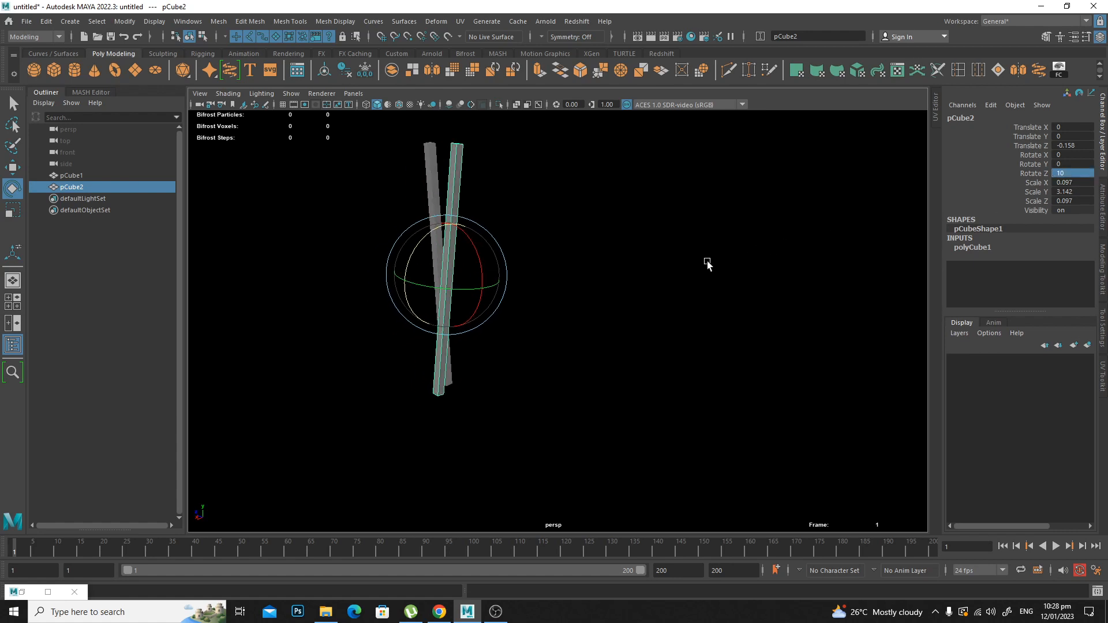
pyautogui.hotkey('shift', 'd')
pyautogui.hotkey('shift', 'd')
pyautogui.hotkey('shift', 'd')
pyautogui.hotkey('shift', 'd')
pyautogui.hotkey('shift', 'd')
pyautogui.hotkey('shift', 'd')
pyautogui.hotkey('shift', 'd')
pyautogui.hotkey('shift', 'd')
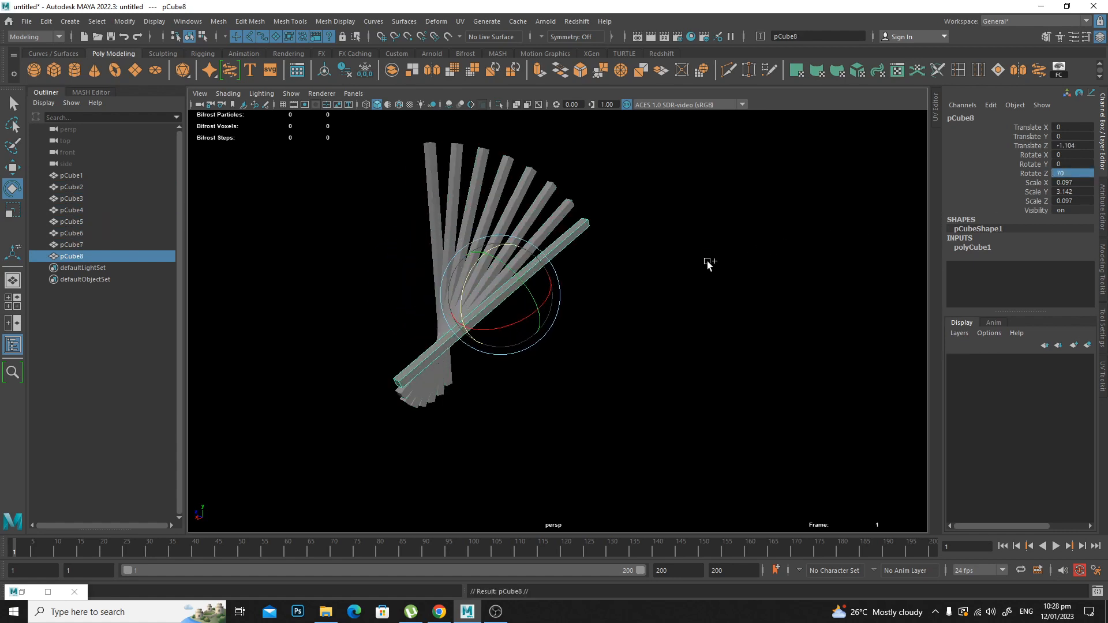
pyautogui.hotkey('shift', 'd')
pyautogui.hotkey('shift', 'd')
pyautogui.hotkey('shift', 'd')
pyautogui.hotkey('shift', 'd')
pyautogui.hotkey('shift', 'd')
pyautogui.hotkey('shift', 'd')
pyautogui.hotkey('shift', 'd')
pyautogui.hotkey('shift', 'd')
pyautogui.hotkey('shift', 'd')
pyautogui.hotkey('shift', 'd')
pyautogui.hotkey('shift', 'd')
pyautogui.hotkey('shift', 'd')
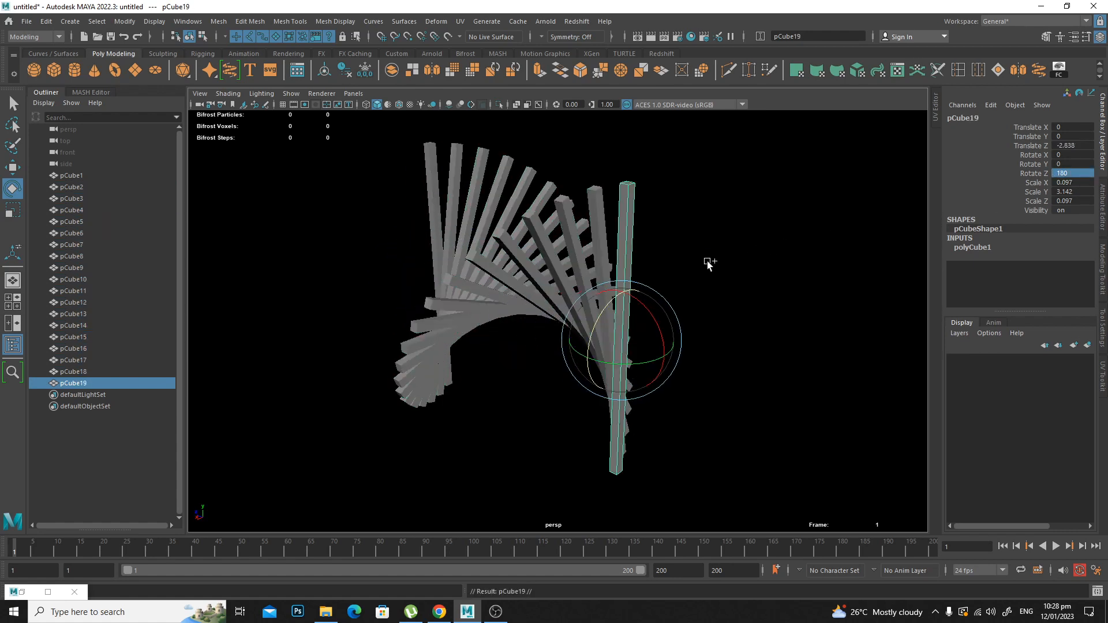
pyautogui.hotkey('shift', 'd')
pyautogui.hotkey('shift', 'd')
pyautogui.hotkey('shift', 'd')
pyautogui.hotkey('shift', 'd')
pyautogui.hotkey('shift', 'd')
pyautogui.hotkey('shift', 'd')
pyautogui.hotkey('shift', 'd')
pyautogui.hotkey('shift', 'd')
pyautogui.hotkey('shift', 'd')
pyautogui.hotkey('shift', 'd')
pyautogui.hotkey('shift', 'd')
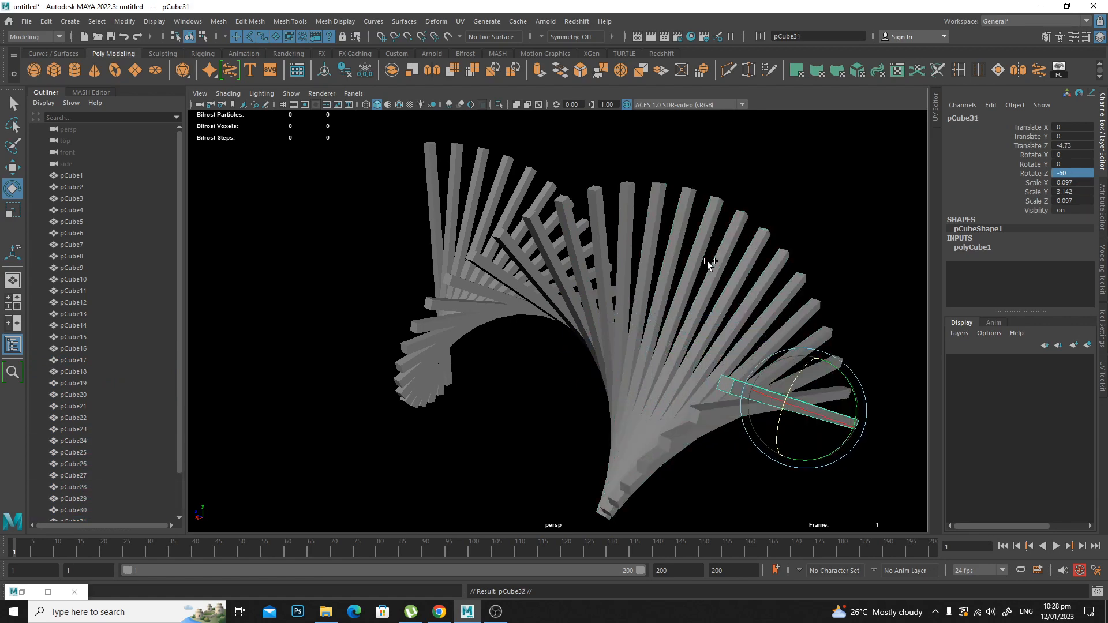
# Move the first, unrotated bar away from the spiral along X to Translate X 3.904.
pyautogui.keyDown('alt'); pyautogui.moveTo(708, 261); pyautogui.dragTo(487, 216); pyautogui.keyUp('alt')
pyautogui.click(488, 257)
pyautogui.press('w')
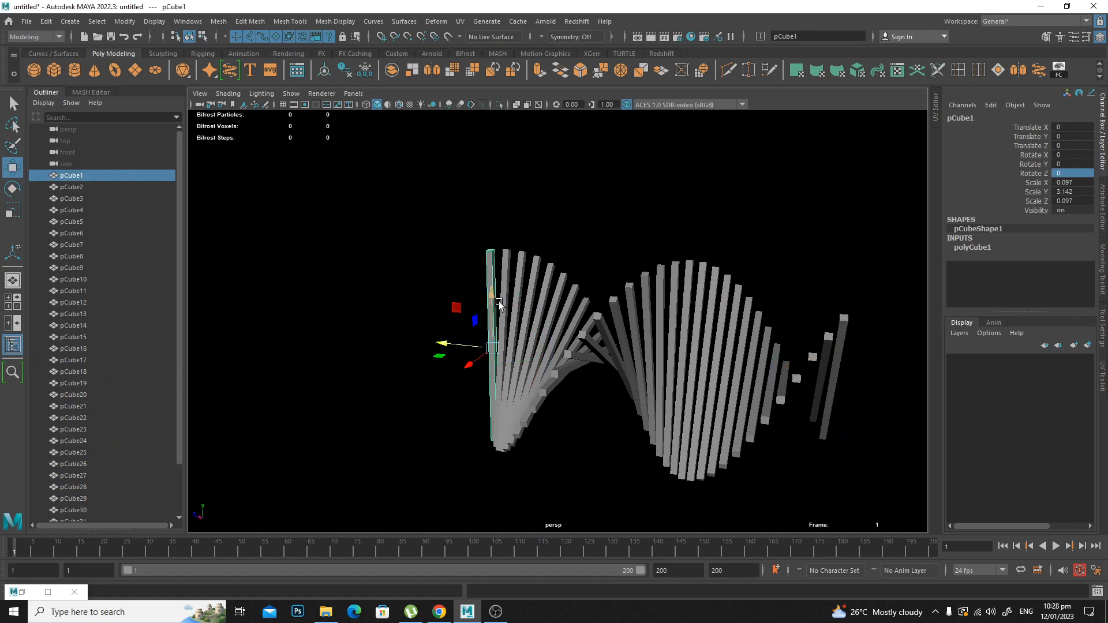
pyautogui.moveTo(471, 363); pyautogui.dragTo(328, 432)
pyautogui.keyDown('alt'); pyautogui.moveTo(391, 415); pyautogui.dragTo(541, 212, button='middle'); pyautogui.keyUp('alt')
pyautogui.keyDown('alt'); pyautogui.moveTo(536, 245); pyautogui.dragTo(434, 261); pyautogui.keyUp('alt')
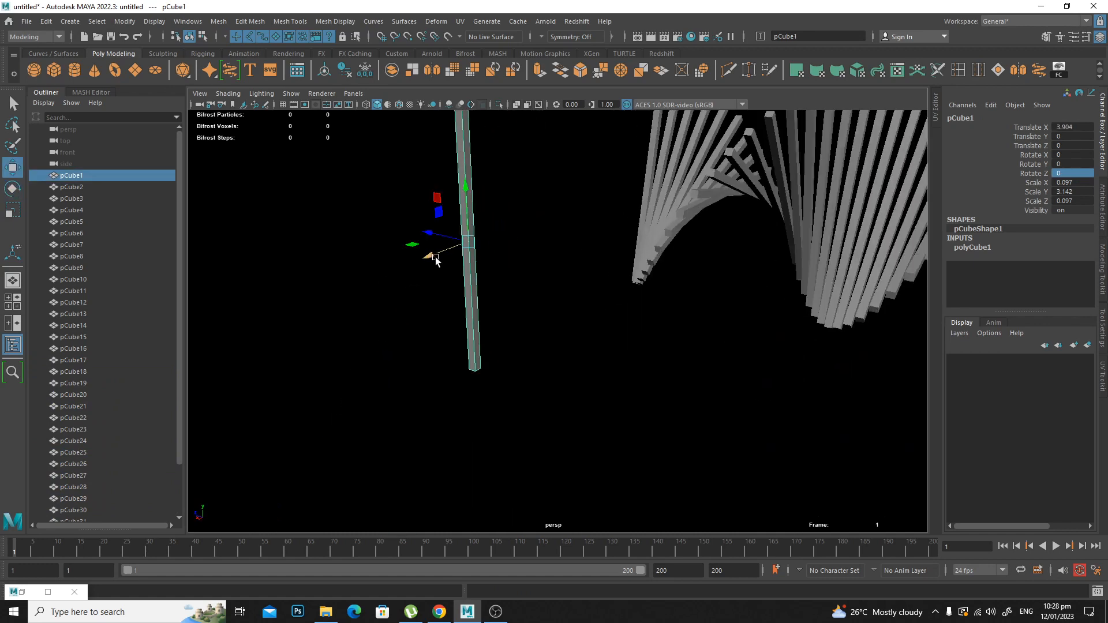
# Move the separated bar's pivot to its lower end, then duplicate the bar and offset the copy along Z with a slight Z rotation.
pyautogui.press('d')
pyautogui.moveTo(467, 188); pyautogui.dragTo(412, 322)
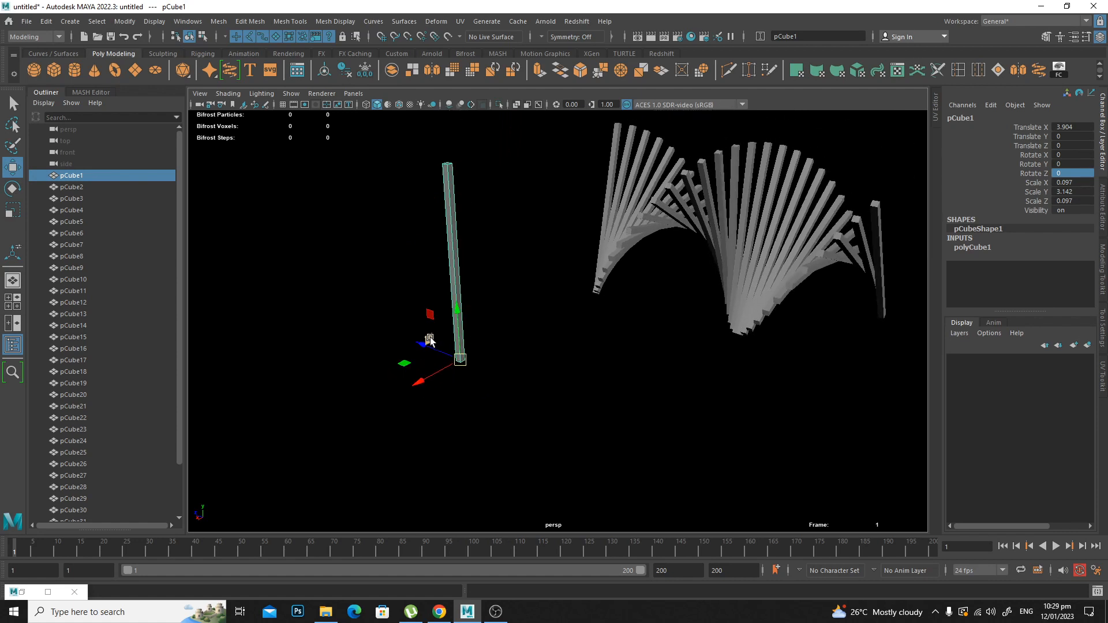
pyautogui.hotkey('ctrl', 'd')
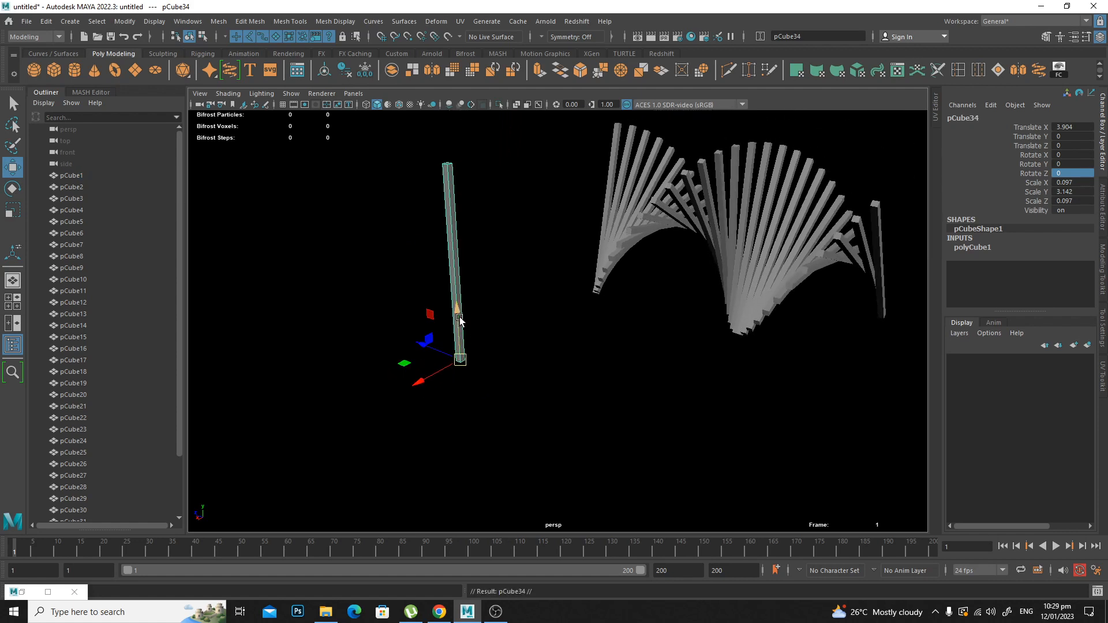
pyautogui.moveTo(428, 339); pyautogui.dragTo(447, 331)
pyautogui.press('e')
# Repeat Duplicate with Transform on the rotated copy about 21 times to sweep the bars into a curved fan.
pyautogui.hotkey('shift', 'd')
pyautogui.hotkey('shift', 'd')
pyautogui.hotkey('shift', 'd')
pyautogui.hotkey('shift', 'd')
pyautogui.hotkey('shift', 'd')
pyautogui.hotkey('shift', 'd')
pyautogui.hotkey('shift', 'd')
pyautogui.hotkey('shift', 'd')
pyautogui.hotkey('shift', 'd')
pyautogui.hotkey('shift', 'd')
pyautogui.hotkey('shift', 'd')
pyautogui.hotkey('shift', 'd')
pyautogui.hotkey('shift', 'd')
pyautogui.hotkey('shift', 'd')
pyautogui.hotkey('shift', 'd')
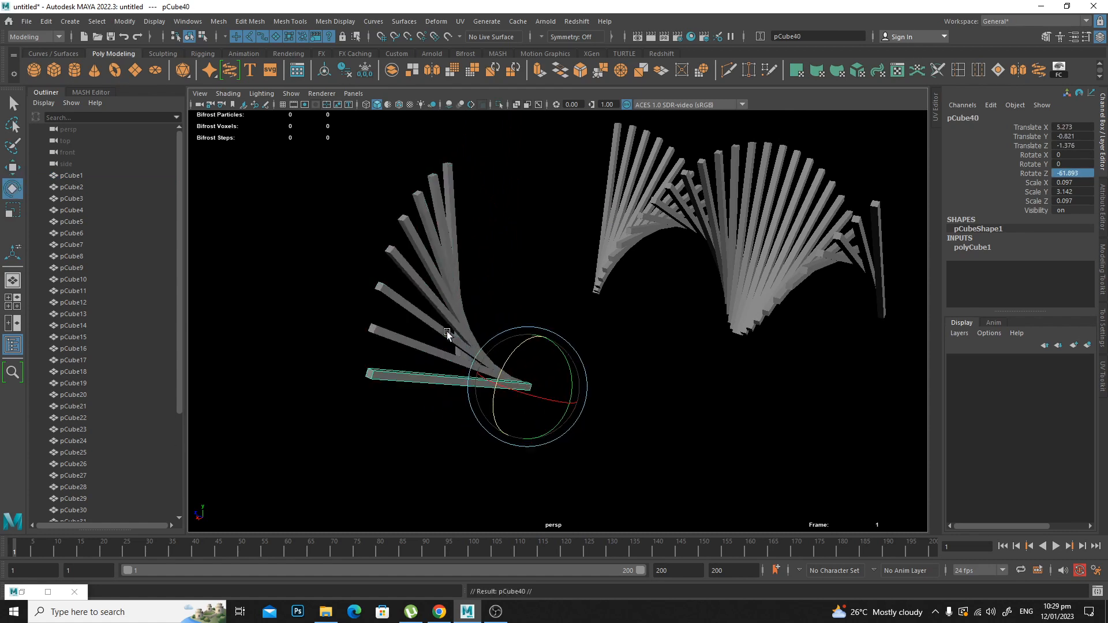
pyautogui.hotkey('shift', 'd')
pyautogui.hotkey('shift', 'd')
pyautogui.hotkey('shift', 'd')
pyautogui.hotkey('shift', 'd')
pyautogui.hotkey('shift', 'd')
pyautogui.hotkey('shift', 'd')
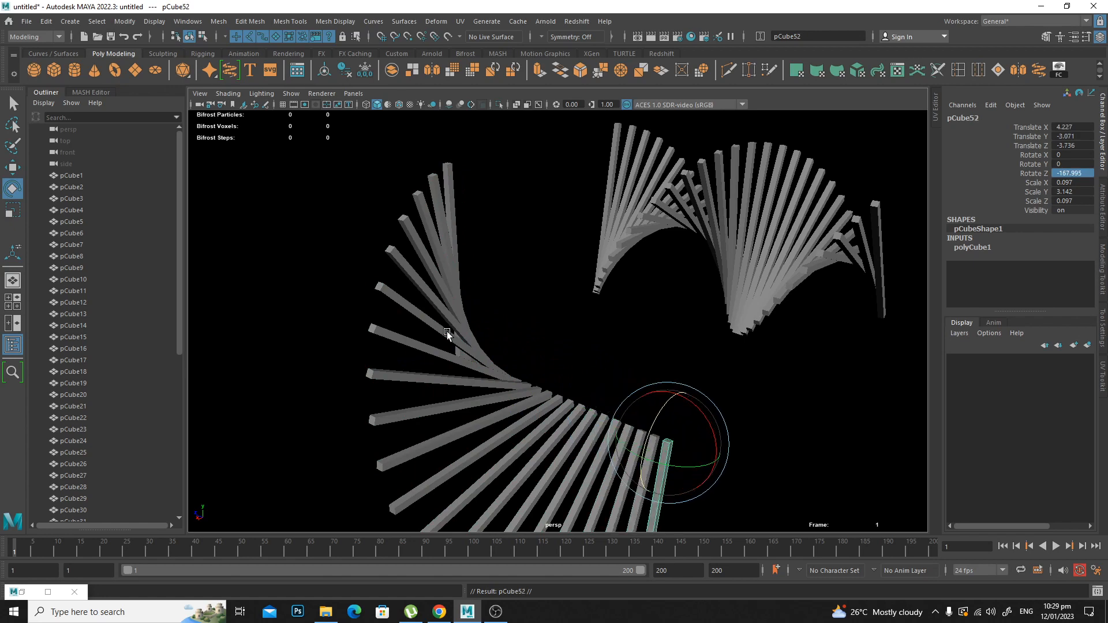
pyautogui.keyDown('alt'); pyautogui.moveTo(549, 304); pyautogui.dragTo(520, 345); pyautogui.keyUp('alt')
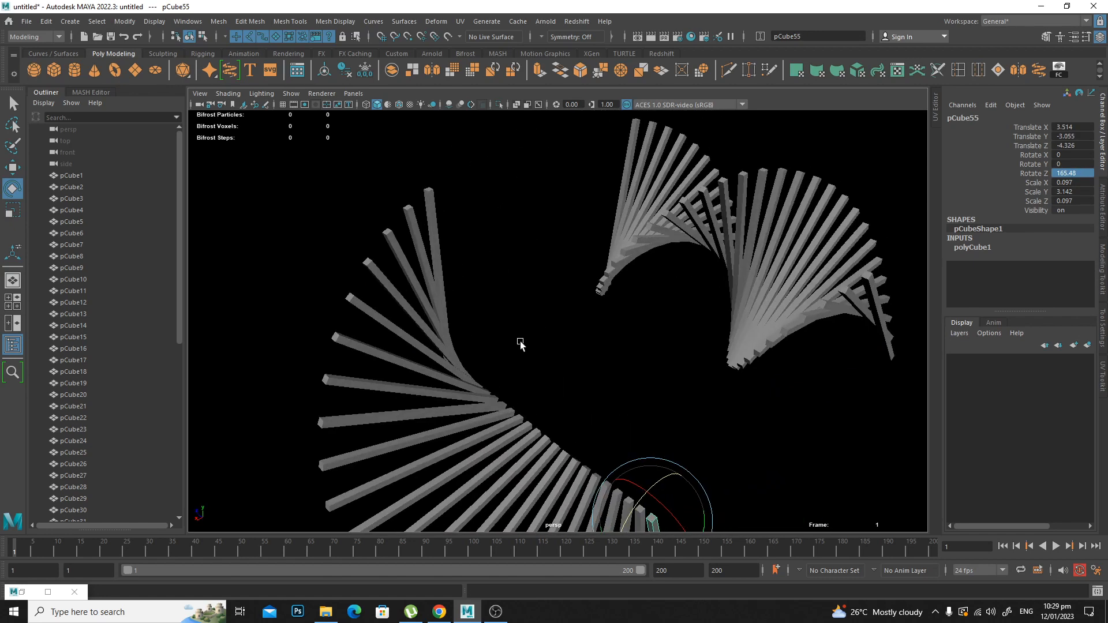
# Move the fan's original upright bar away from the others along X to Translate X 8.846.
pyautogui.click(434, 203)
pyautogui.keyDown('alt'); pyautogui.moveTo(557, 255); pyautogui.dragTo(569, 254); pyautogui.keyUp('alt')
pyautogui.press('w')
pyautogui.moveTo(502, 351); pyautogui.dragTo(289, 435)
pyautogui.keyDown('alt'); pyautogui.moveTo(341, 401); pyautogui.dragTo(397, 387); pyautogui.keyUp('alt')
# Duplicate the upright bar, shift the copy to Translate Z -0.238, and scale it slightly shorter in Y from its base.
pyautogui.hotkey('ctrl', 'd')
pyautogui.press('e')
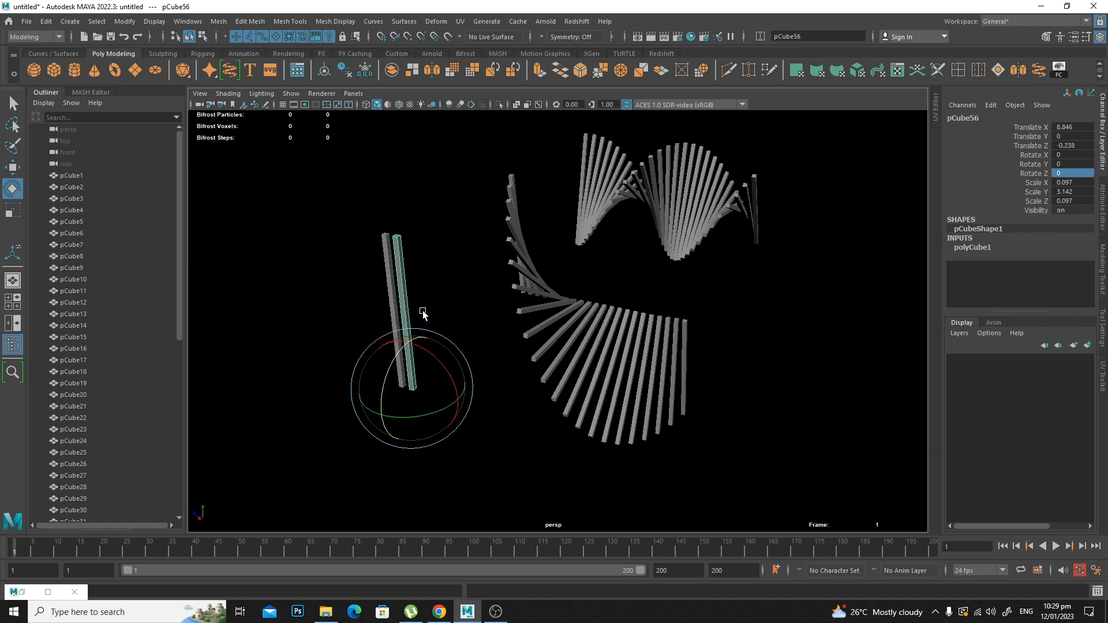
pyautogui.press('r')
pyautogui.moveTo(413, 341); pyautogui.dragTo(415, 345)
# Repeat Duplicate with Transform on the shortened copy about 19 times to build a row of steadily shrinking bars.
pyautogui.hotkey('shift', 'd')
pyautogui.hotkey('shift', 'd')
pyautogui.hotkey('shift', 'd')
pyautogui.hotkey('shift', 'd')
pyautogui.hotkey('shift', 'd')
pyautogui.hotkey('shift', 'd')
pyautogui.hotkey('shift', 'd')
pyautogui.hotkey('shift', 'd')
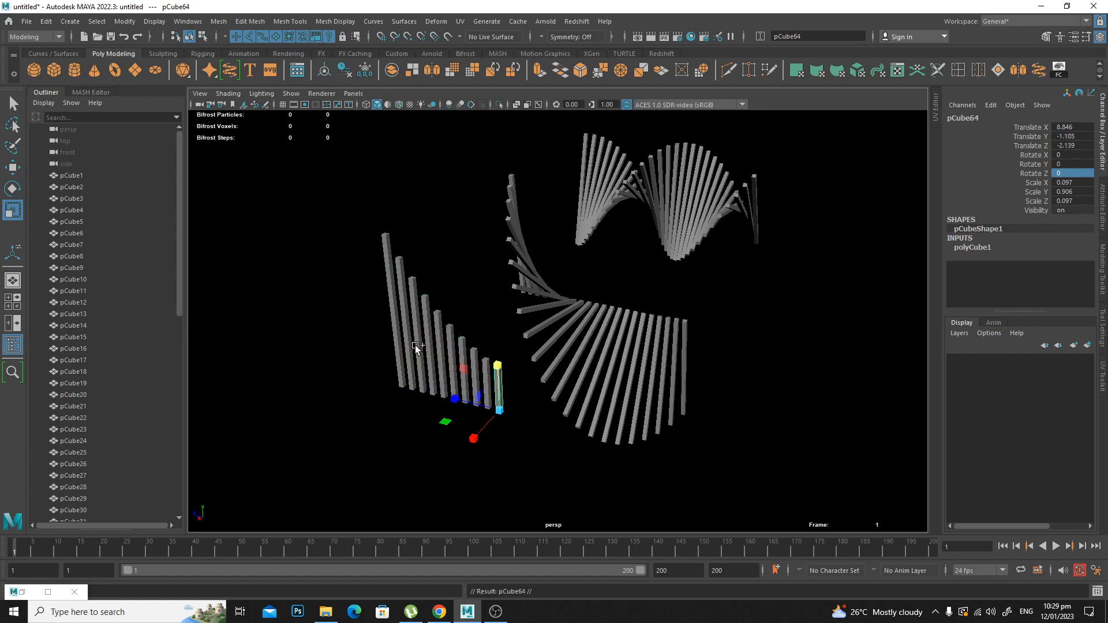
pyautogui.hotkey('shift', 'd')
pyautogui.hotkey('shift', 'd')
pyautogui.hotkey('shift', 'd')
pyautogui.hotkey('shift', 'd')
pyautogui.hotkey('shift', 'd')
pyautogui.hotkey('shift', 'd')
pyautogui.hotkey('shift', 'd')
pyautogui.hotkey('shift', 'd')
pyautogui.hotkey('shift', 'd')
pyautogui.hotkey('shift', 'd')
pyautogui.hotkey('shift', 'd')
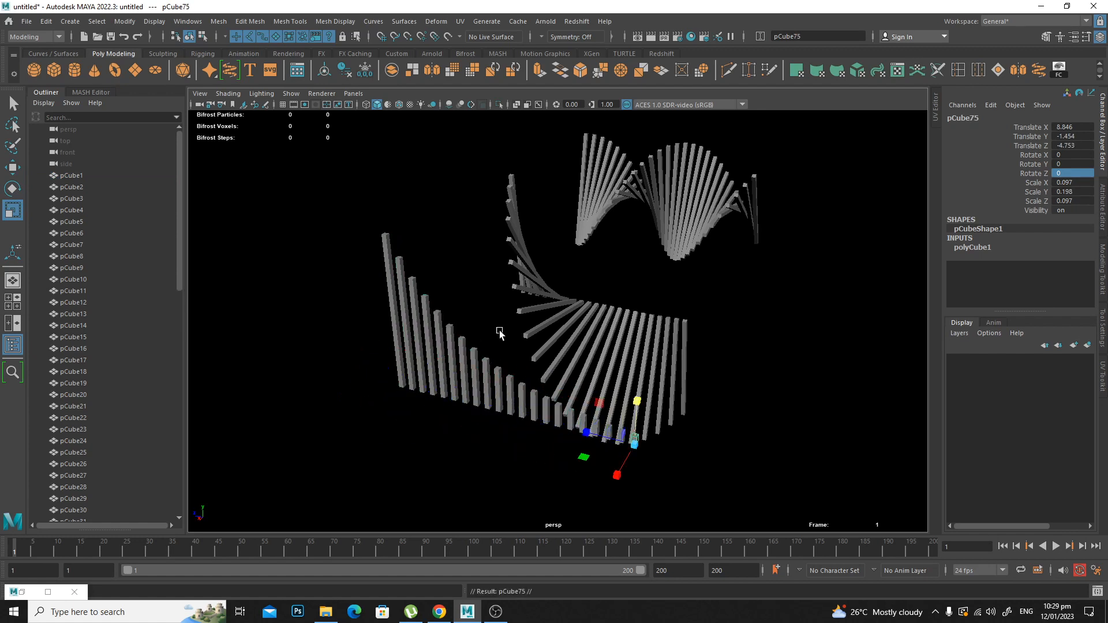
pyautogui.keyDown('alt'); pyautogui.moveTo(500, 333); pyautogui.dragTo(683, 371); pyautogui.keyUp('alt')
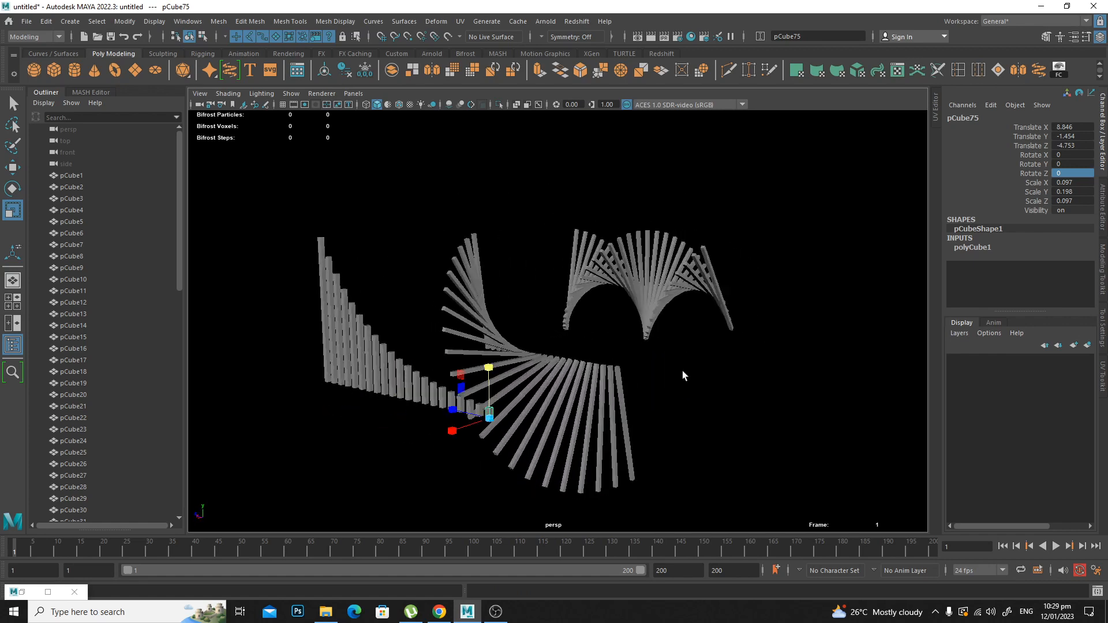
# Select all the bars in the scene and delete them.
pyautogui.press('q')
pyautogui.moveTo(742, 203); pyautogui.dragTo(231, 476)
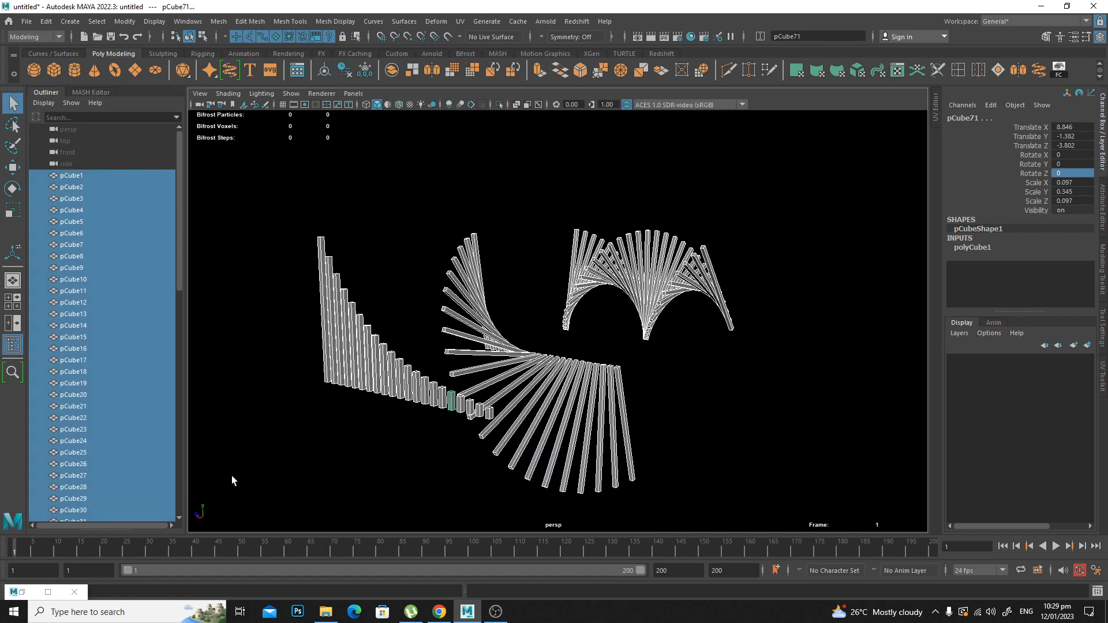
pyautogui.press('Delete')
# Create a polygon cylinder and stretch it into a tall column with Scale Y 7.96.
pyautogui.click(80, 72)
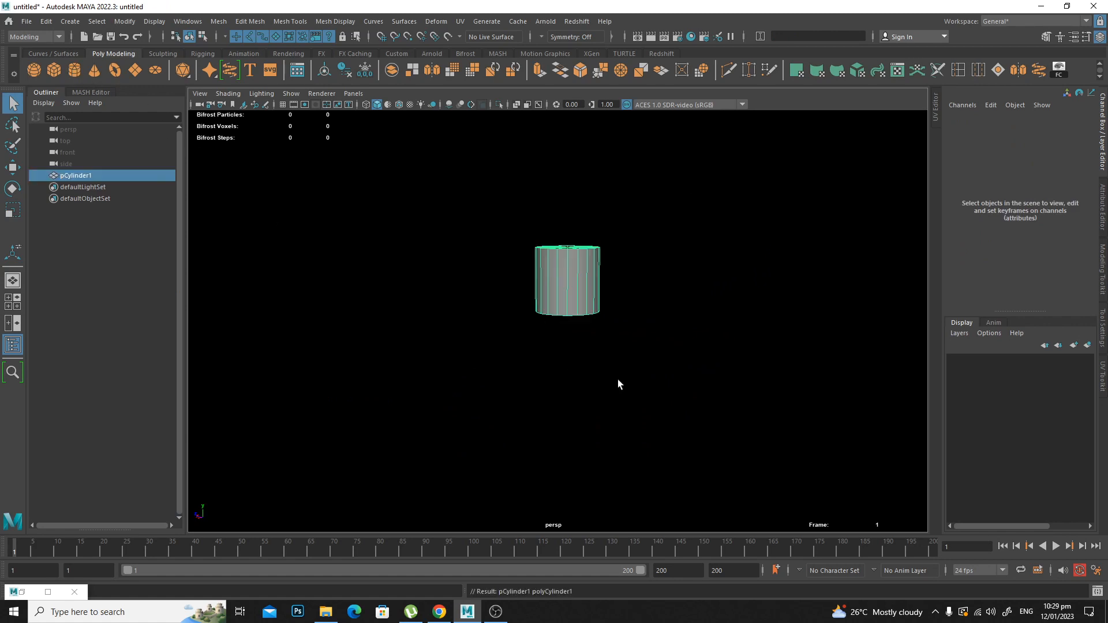
pyautogui.press('r')
pyautogui.moveTo(566, 227); pyautogui.dragTo(661, 322)
pyautogui.press('f')
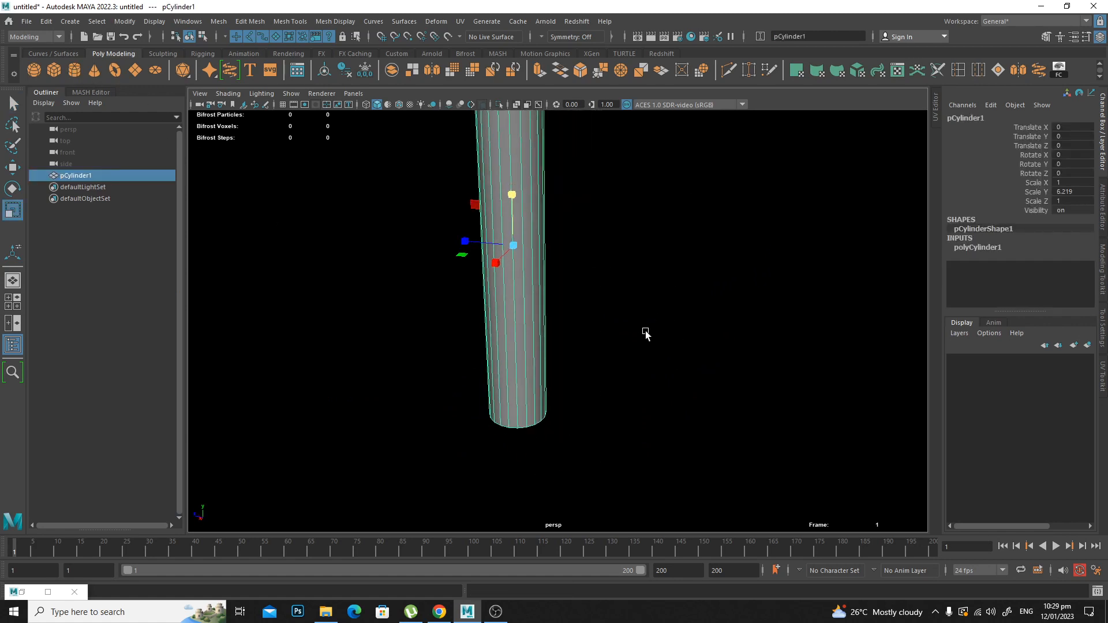
pyautogui.moveTo(565, 316); pyautogui.dragTo(521, 335)
pyautogui.press('f')
# Show the grid in the top view and move the cylinder along X to Translate X 13.997.
pyautogui.press('space')
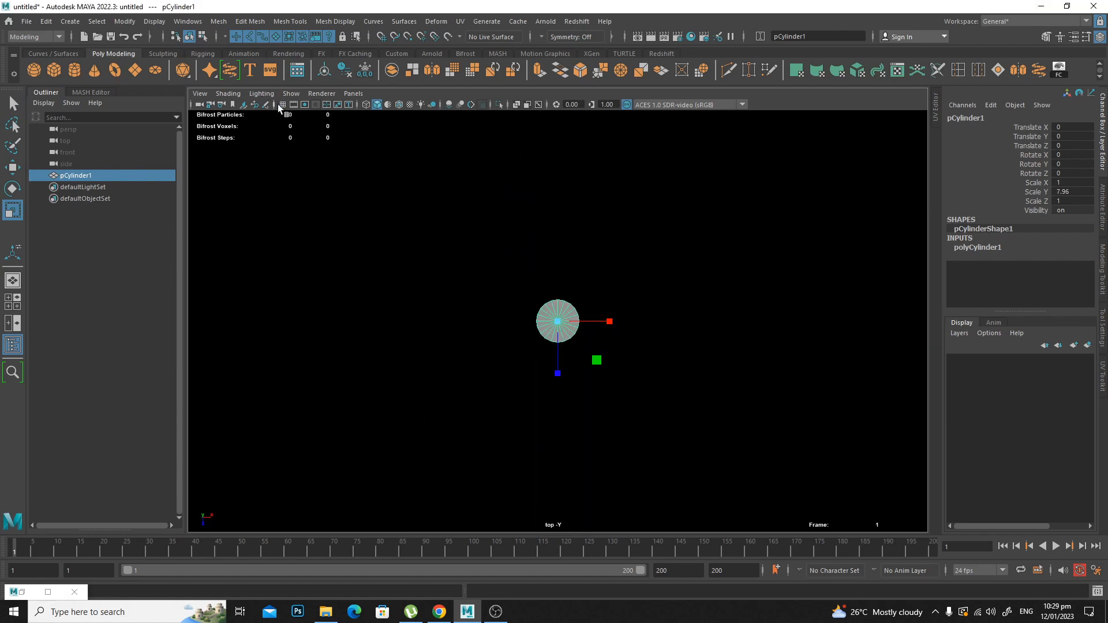
pyautogui.click(282, 105)
pyautogui.keyDown('alt'); pyautogui.moveTo(666, 365); pyautogui.dragTo(593, 415, button='middle'); pyautogui.keyUp('alt')
pyautogui.scroll(-2, 527, 397)
pyautogui.press('w')
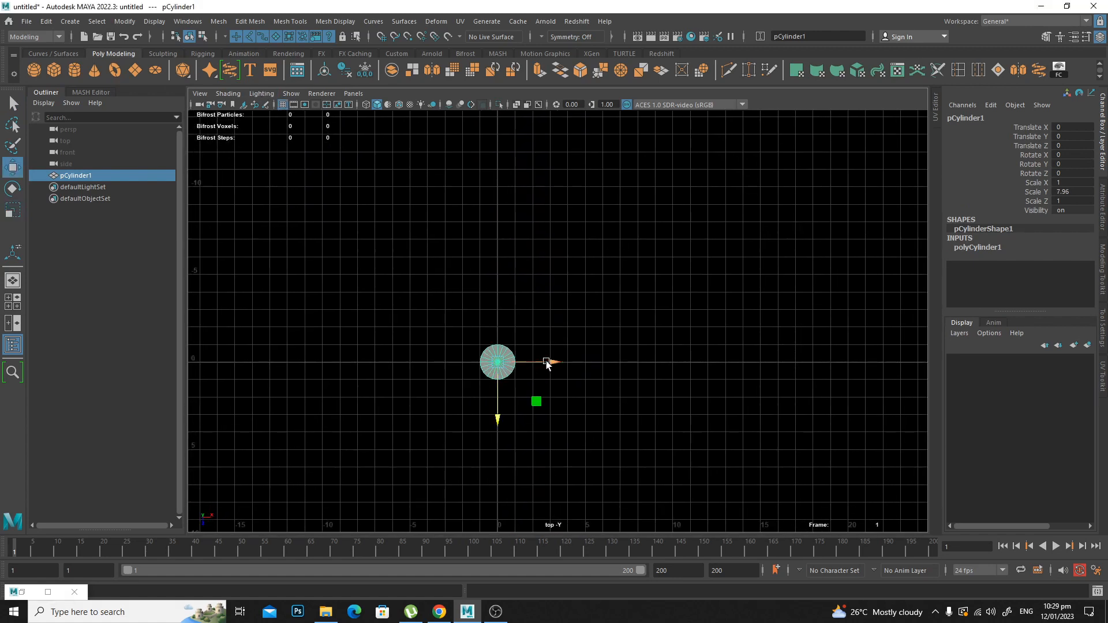
pyautogui.moveTo(549, 363)
pyautogui.mouseDown()
pyautogui.moveTo(791, 389)
pyautogui.moveTo(672, 363)
pyautogui.moveTo(560, 364)
pyautogui.mouseUp()
# Edit the cylinder's pivot and snap it to the grid origin.
pyautogui.press('d')
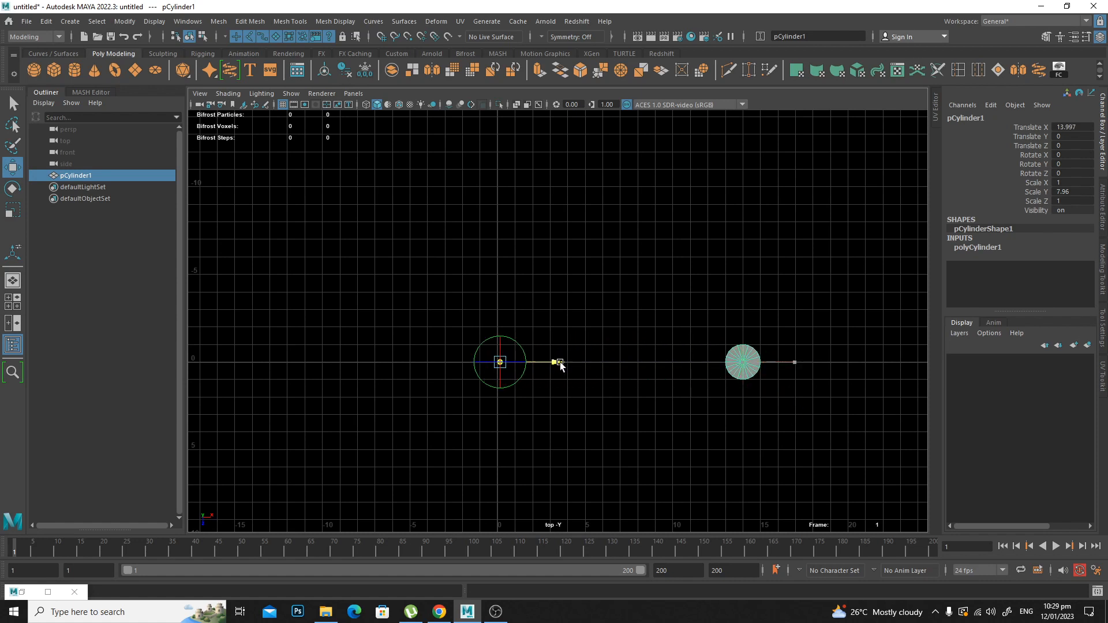
pyautogui.keyDown('alt'); pyautogui.moveTo(534, 426); pyautogui.dragTo(743, 465, button='right'); pyautogui.keyUp('alt')
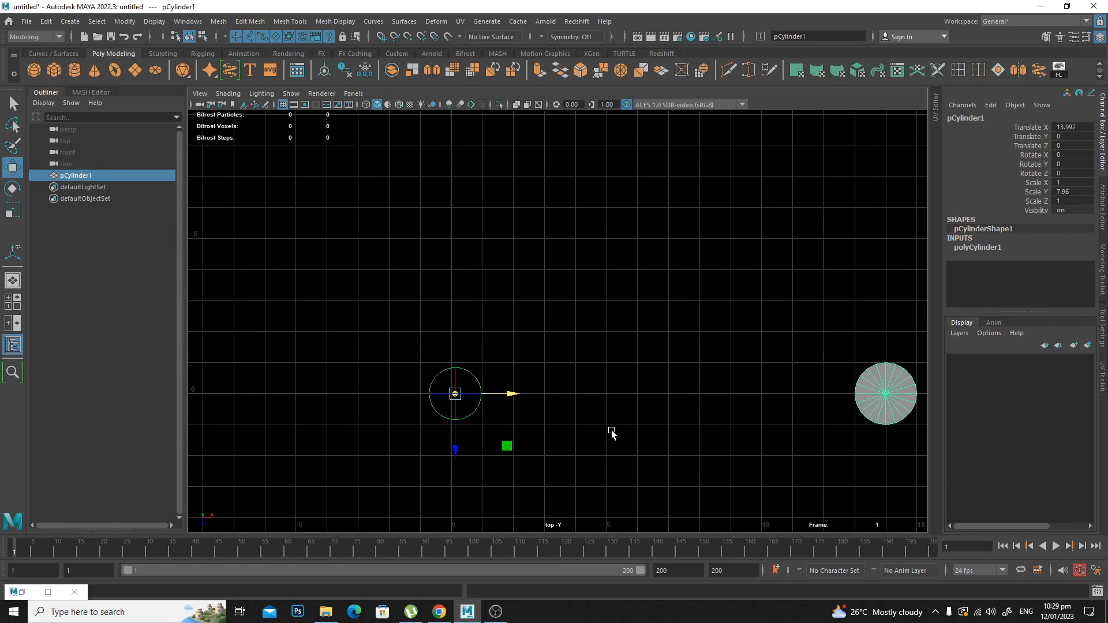
pyautogui.press('x')
pyautogui.moveTo(455, 394); pyautogui.dragTo(496, 346)
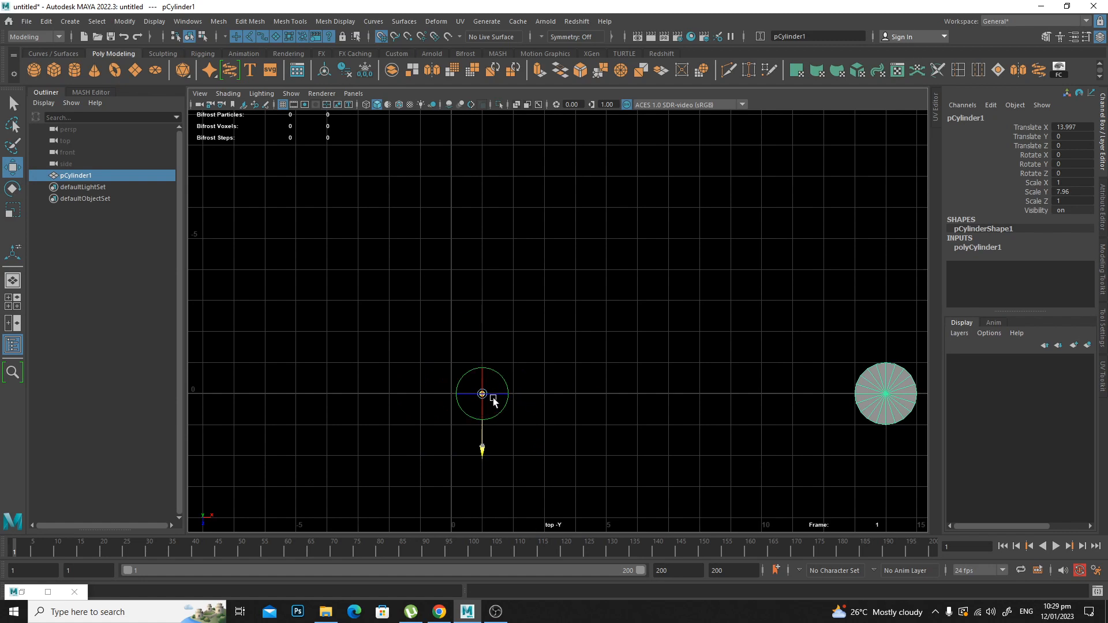
pyautogui.moveTo(519, 397); pyautogui.dragTo(477, 396)
pyautogui.press('d')
# Duplicate the cylinder and rotate the copy around the origin pivot with Rotate Y 30.
pyautogui.keyDown('alt'); pyautogui.moveTo(635, 429); pyautogui.dragTo(497, 398, button='right'); pyautogui.keyUp('alt')
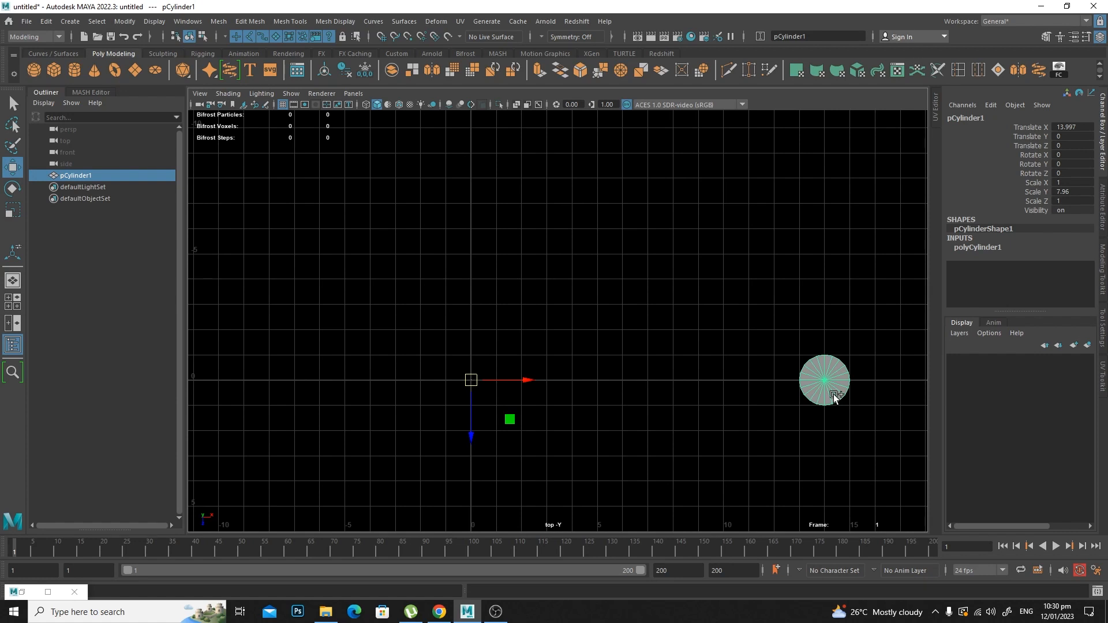
pyautogui.hotkey('ctrl', 'd')
pyautogui.press('r')
pyautogui.press('e')
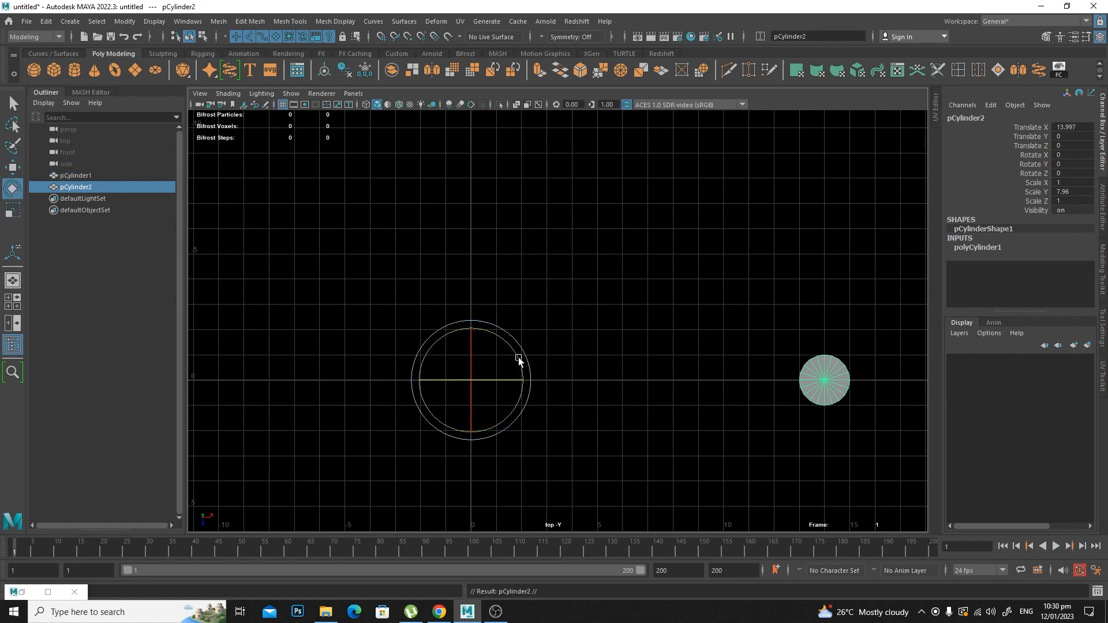
pyautogui.moveTo(518, 360); pyautogui.dragTo(513, 342)
pyautogui.click(1083, 164)
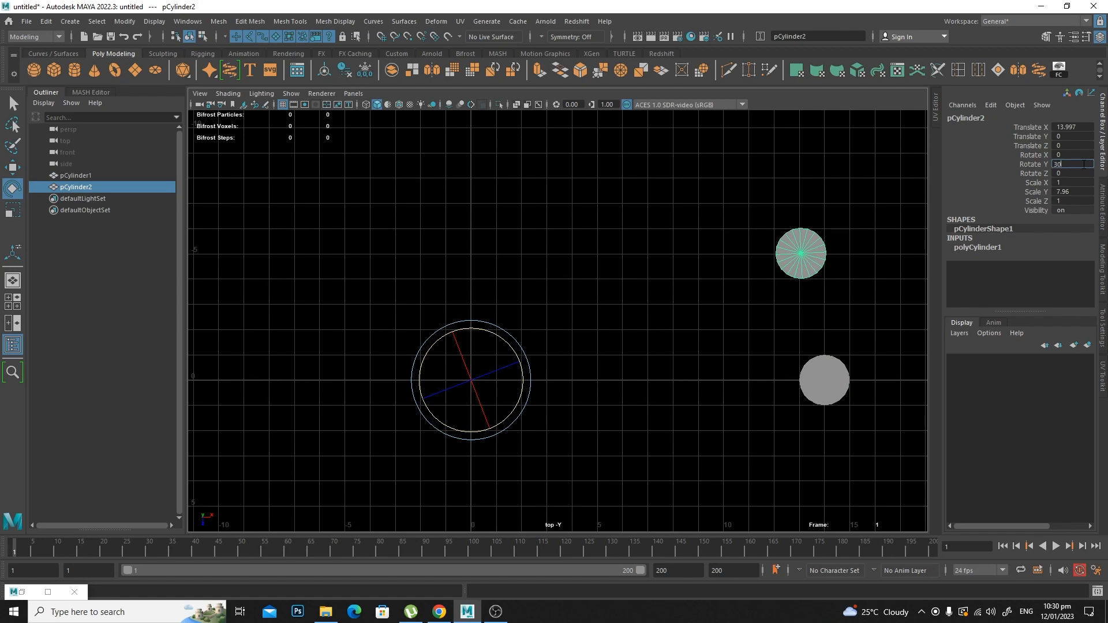
pyautogui.write('30')
pyautogui.press('Return')
# In the perspective view, hide the grid and repeat Duplicate with Transform until 12 cylinders form a full ring.
pyautogui.keyDown('alt'); pyautogui.moveTo(802, 304); pyautogui.dragTo(759, 306, button='middle'); pyautogui.keyUp('alt')
pyautogui.press('space')
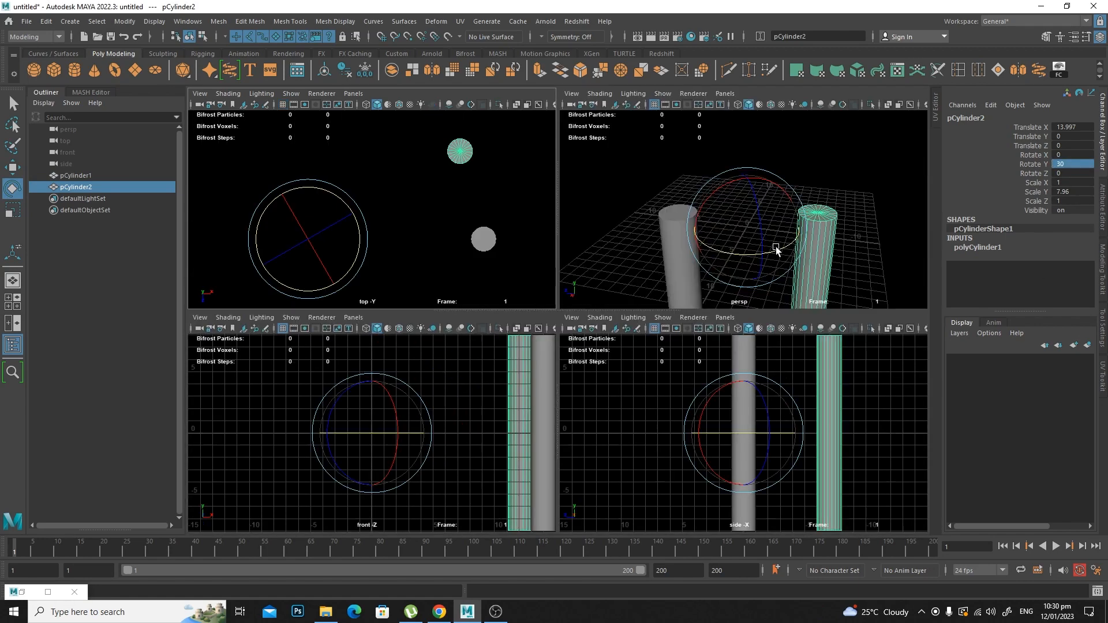
pyautogui.press('space')
pyautogui.keyDown('alt'); pyautogui.moveTo(774, 329); pyautogui.dragTo(583, 327); pyautogui.keyUp('alt')
pyautogui.click(282, 105)
pyautogui.keyDown('alt'); pyautogui.moveTo(626, 280); pyautogui.dragTo(611, 287); pyautogui.keyUp('alt')
pyautogui.hotkey('shift', 'd')
pyautogui.hotkey('shift', 'd')
pyautogui.hotkey('shift', 'd')
pyautogui.hotkey('shift', 'd')
pyautogui.hotkey('shift', 'd')
pyautogui.hotkey('shift', 'd')
pyautogui.hotkey('shift', 'd')
pyautogui.hotkey('shift', 'd')
pyautogui.hotkey('shift', 'd')
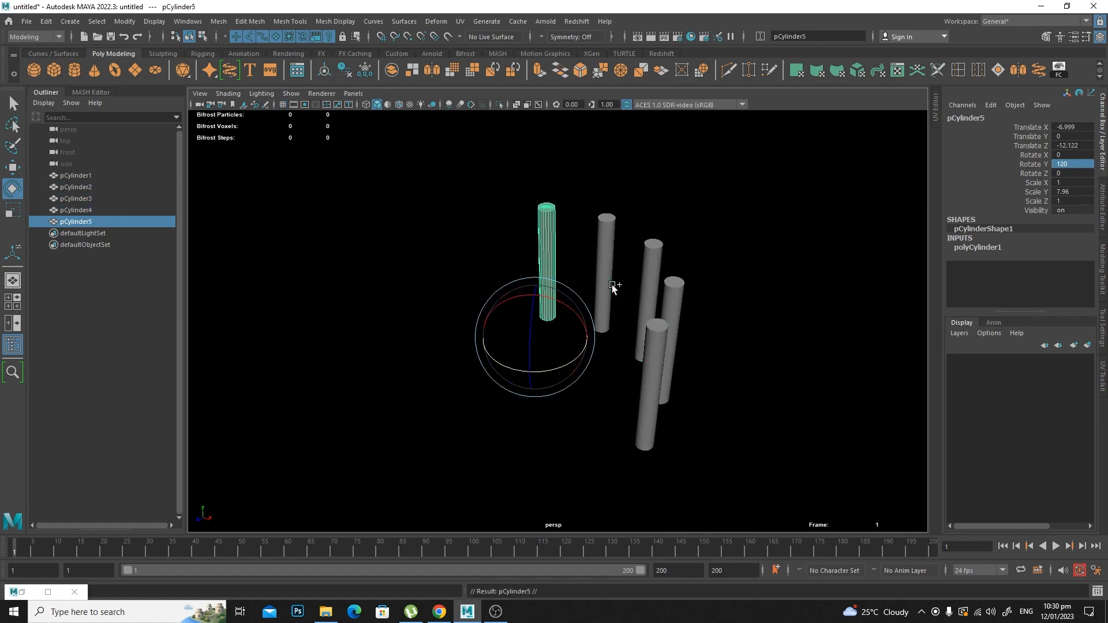
pyautogui.hotkey('shift', 'd')
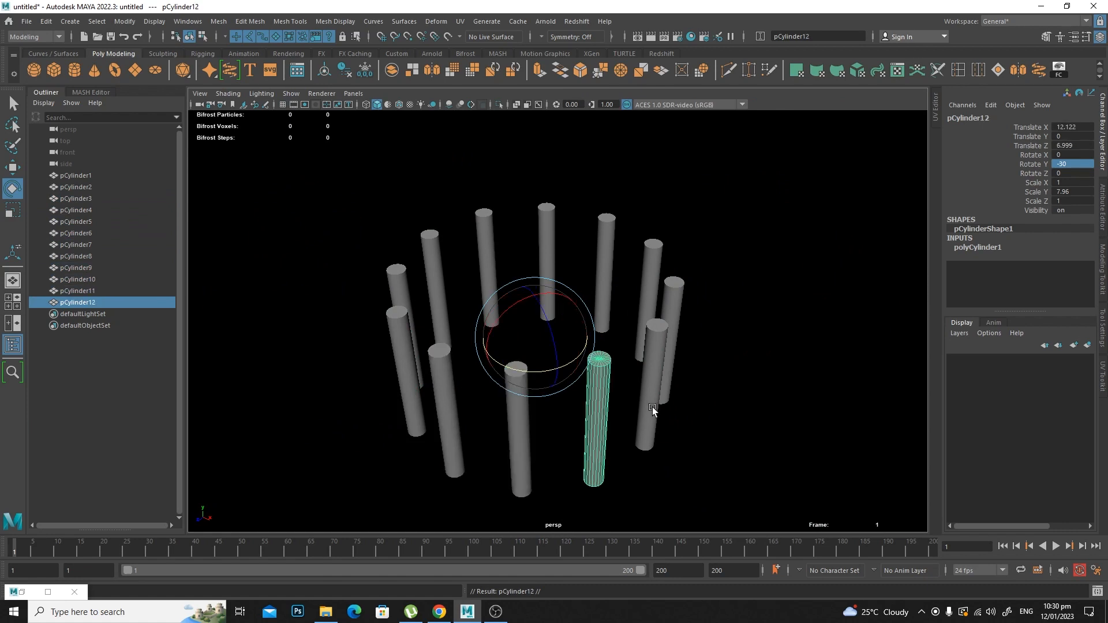
pyautogui.keyDown('alt'); pyautogui.moveTo(652, 407); pyautogui.dragTo(705, 373); pyautogui.keyUp('alt')
pyautogui.keyDown('alt'); pyautogui.moveTo(580, 373); pyautogui.dragTo(756, 397, button='right'); pyautogui.keyUp('alt')
pyautogui.keyDown('alt'); pyautogui.moveTo(635, 399); pyautogui.dragTo(708, 372); pyautogui.keyUp('alt')
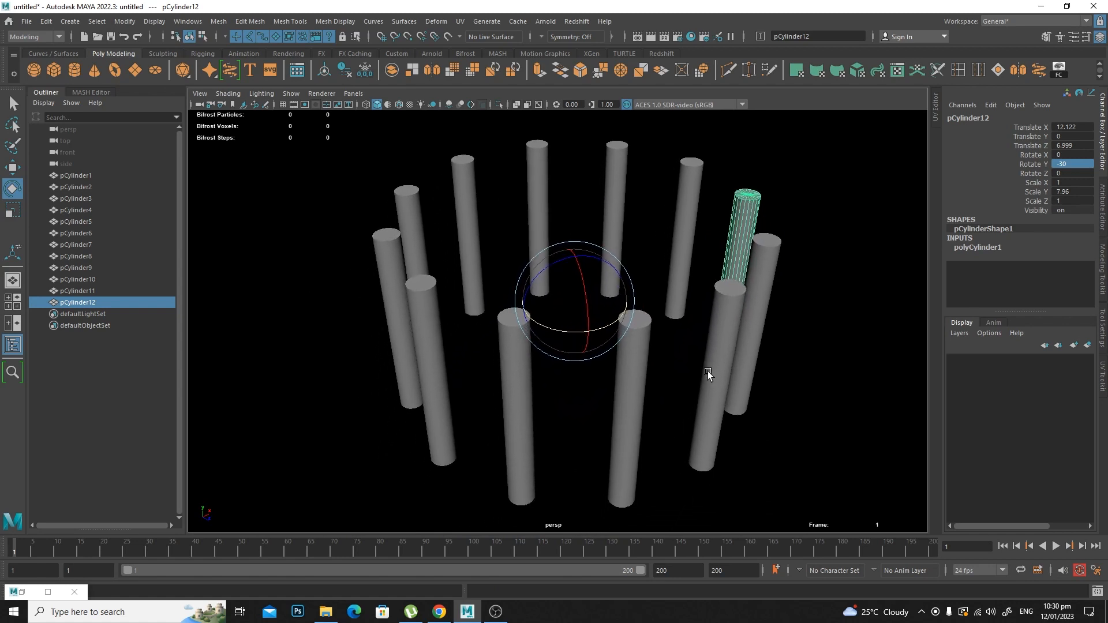